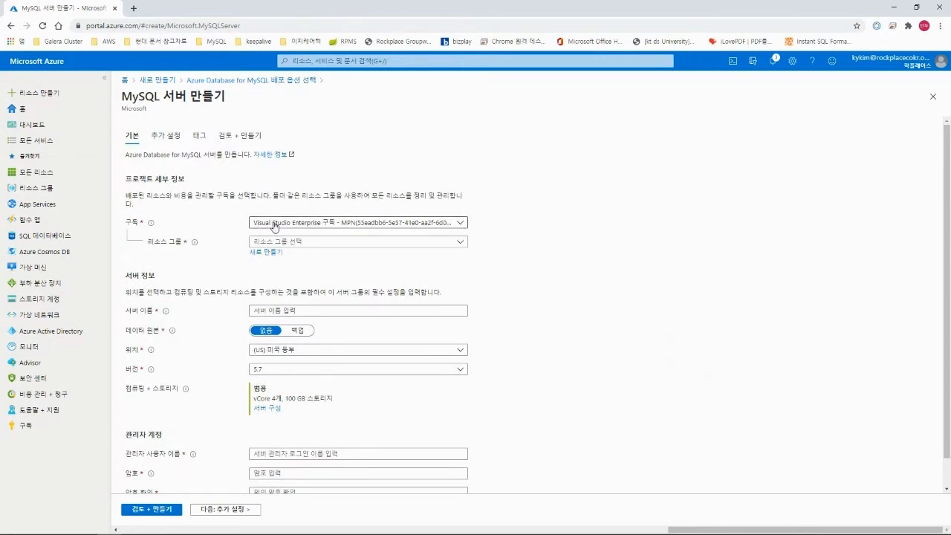
Keep the current subscription and set the resource group to mysql.
click(362, 224)
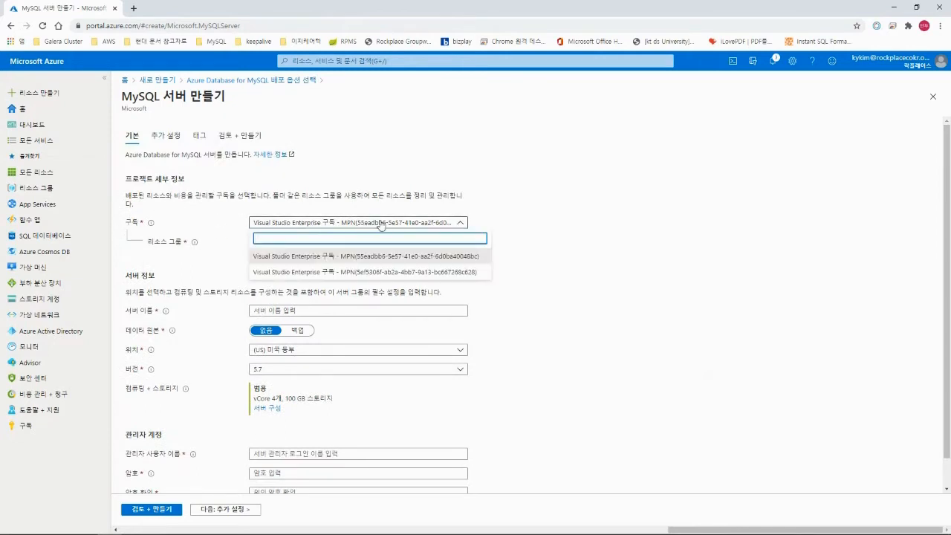
click(380, 225)
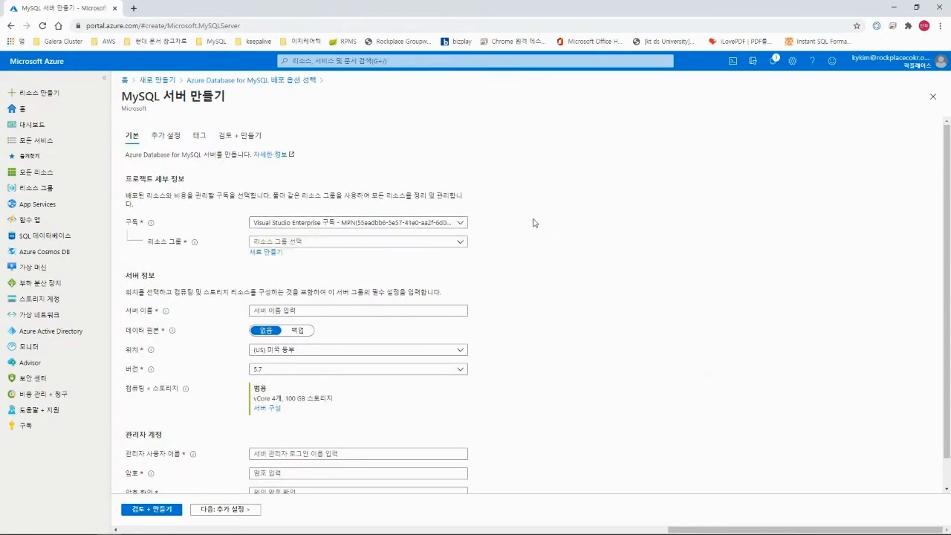
click(451, 225)
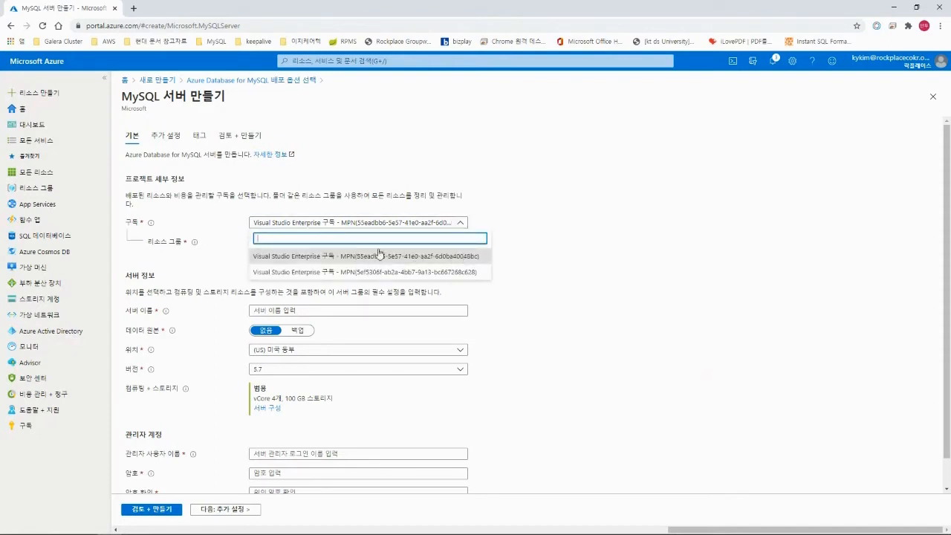
click(543, 223)
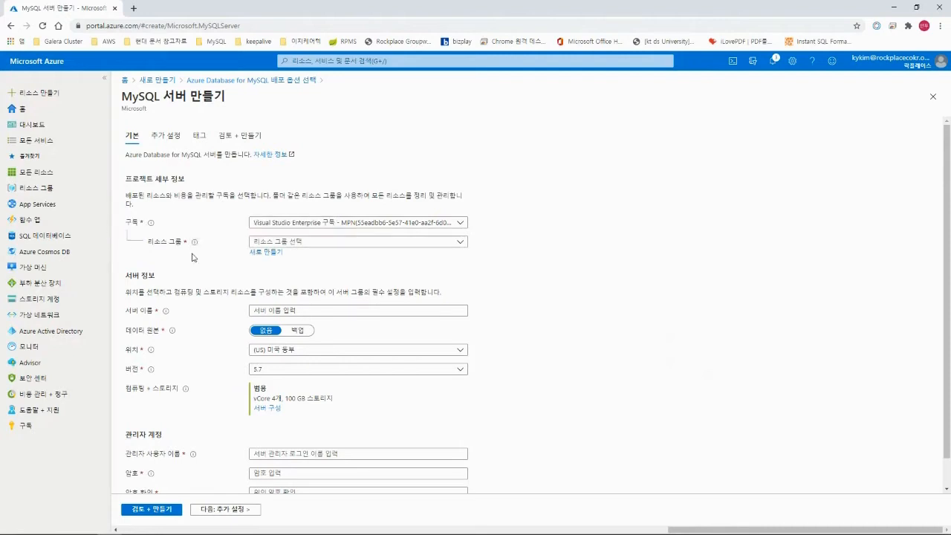
click(462, 242)
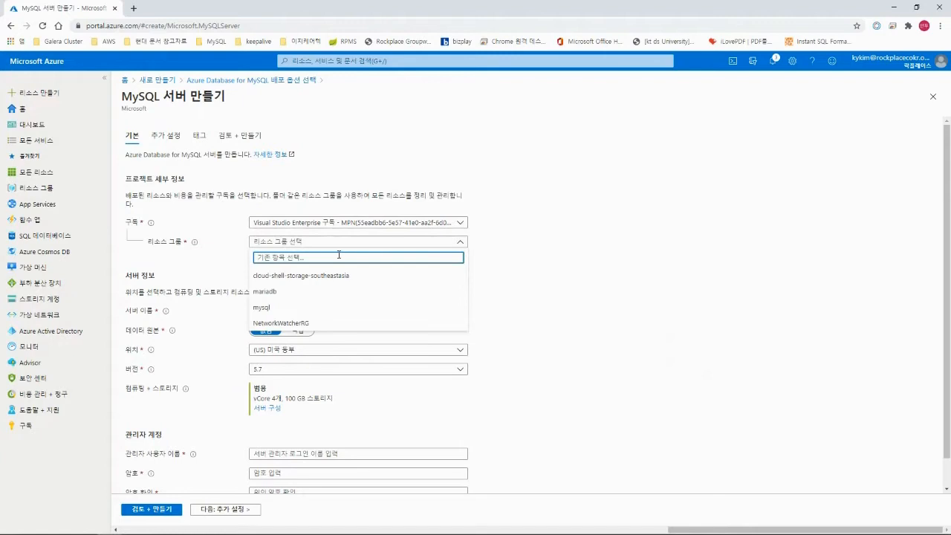
click(282, 307)
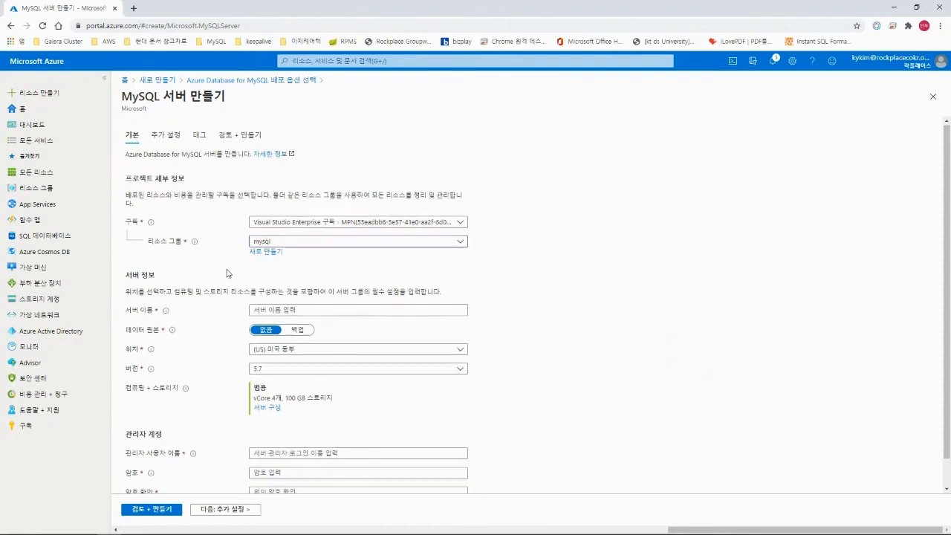
scroll(230, 275, down, 1)
click(271, 280)
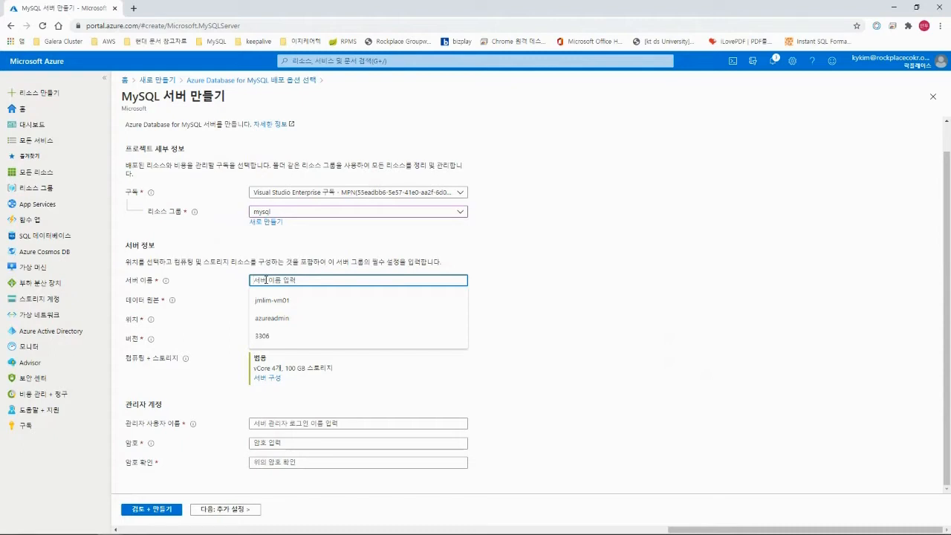
Enter mysql-jmlim as the server name and leave Data source at None.
text(mysql)
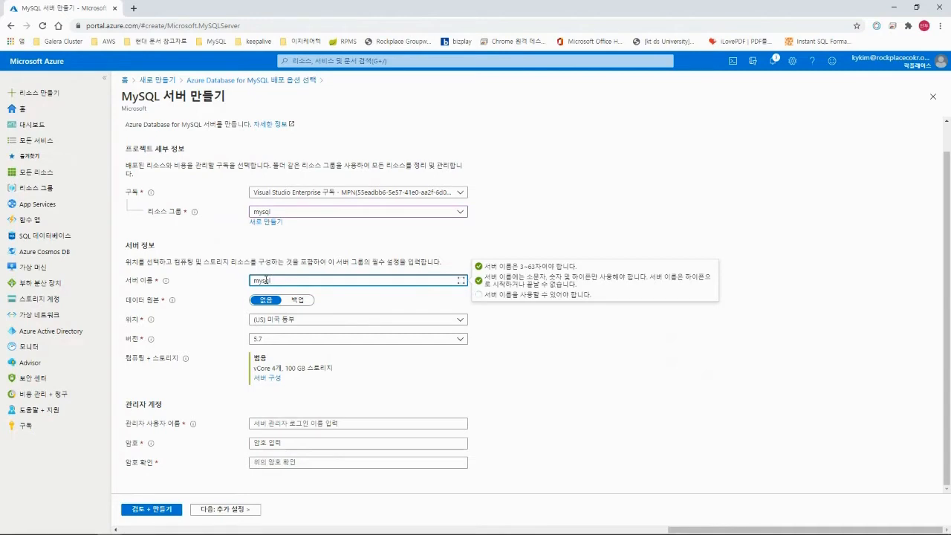
text(-jmlim)
click(538, 331)
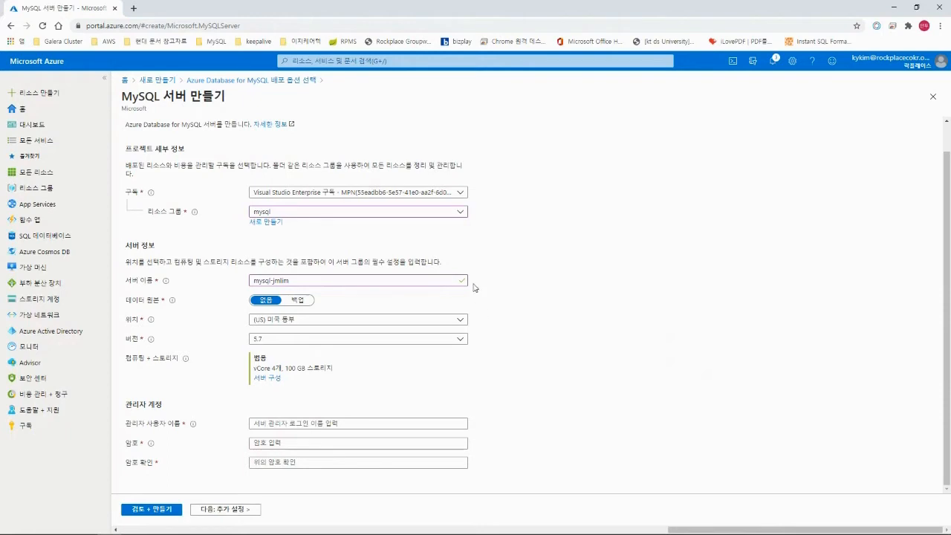
click(269, 300)
Change the server location from (US) East US to (Asia Pacific) Korea Central.
click(426, 327)
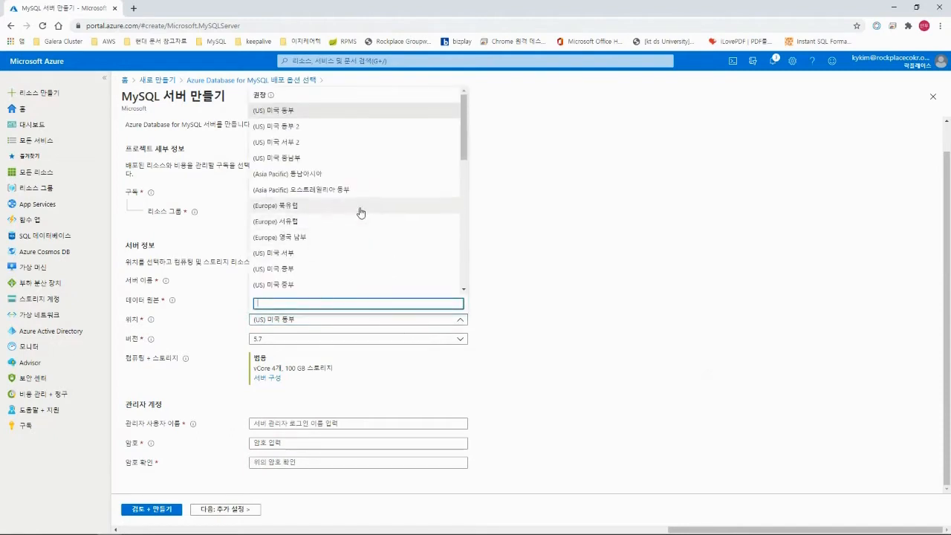
scroll(359, 213, down, 3)
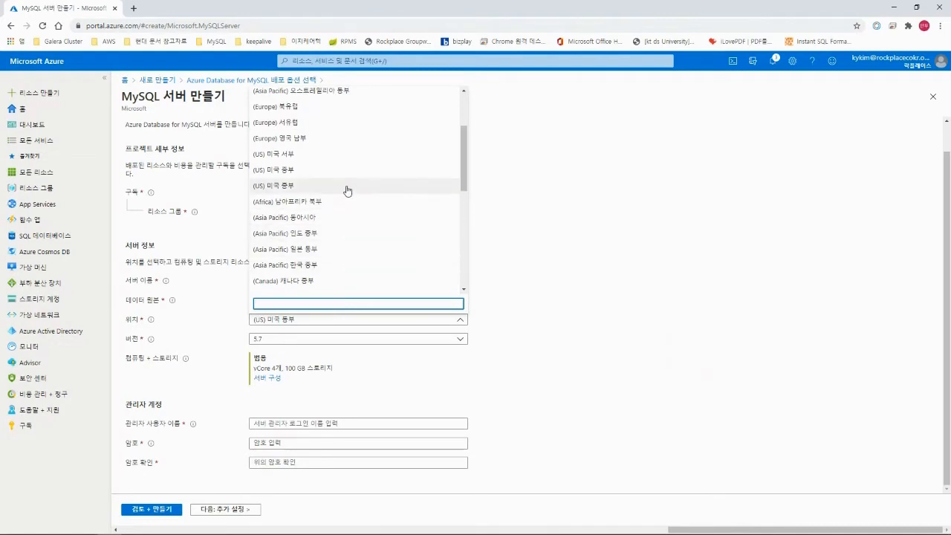
scroll(355, 194, down, 1)
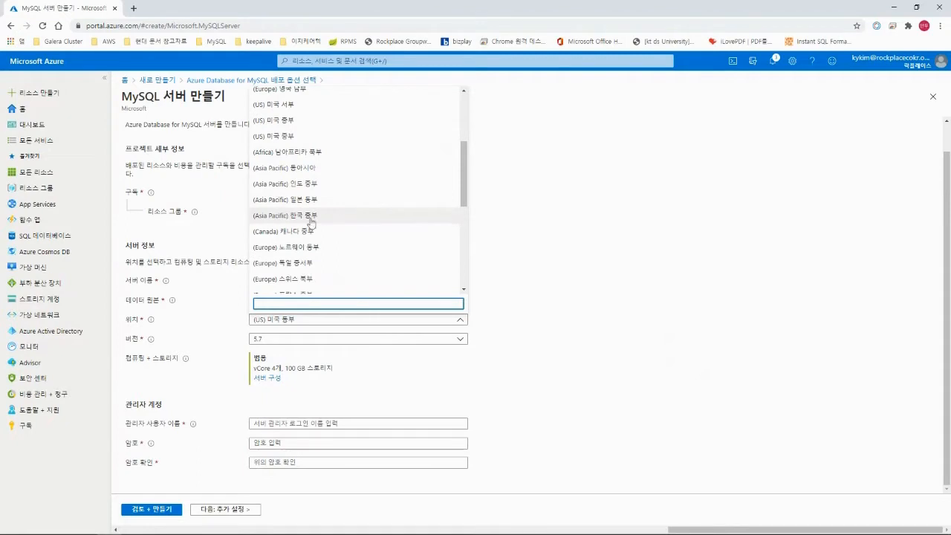
click(366, 217)
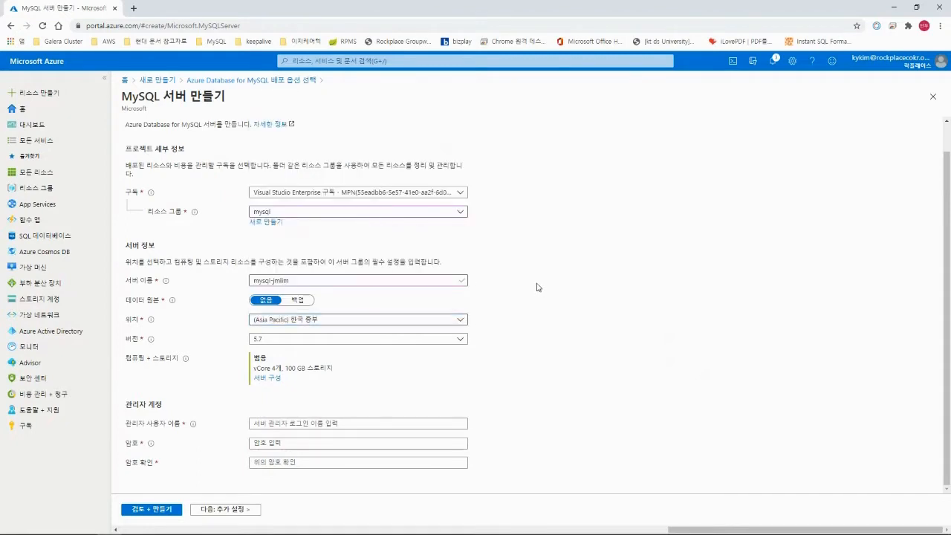
click(466, 342)
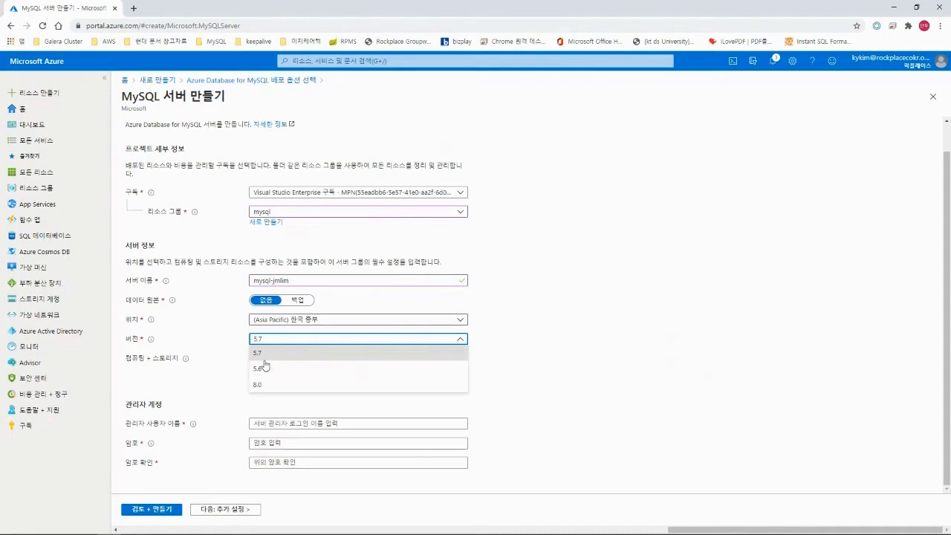
Keep MySQL version 5.7 and bring up the Compute + storage pricing tier settings.
click(280, 354)
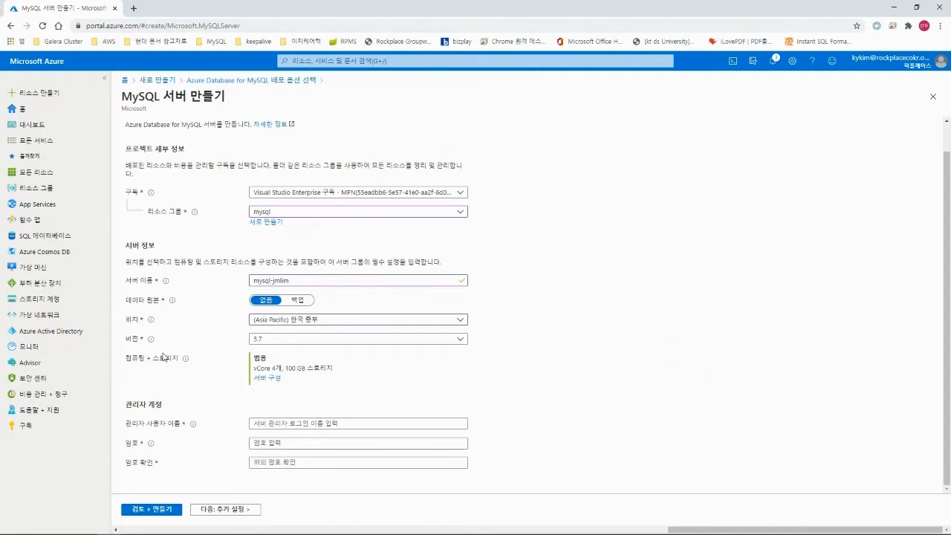
click(273, 381)
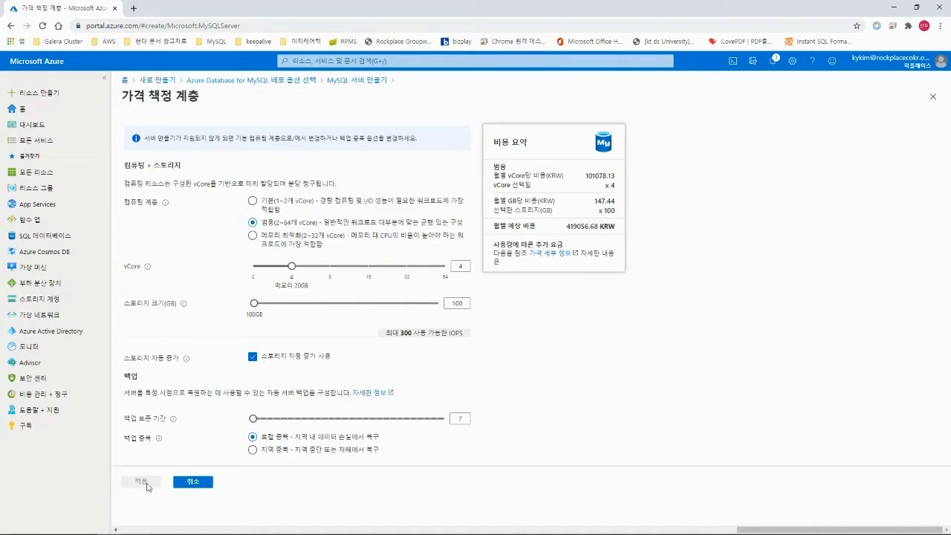
Lower General Purpose compute from 4 to 2 vCores, keeping 100 GB storage, and apply.
drag(292, 270, 258, 271)
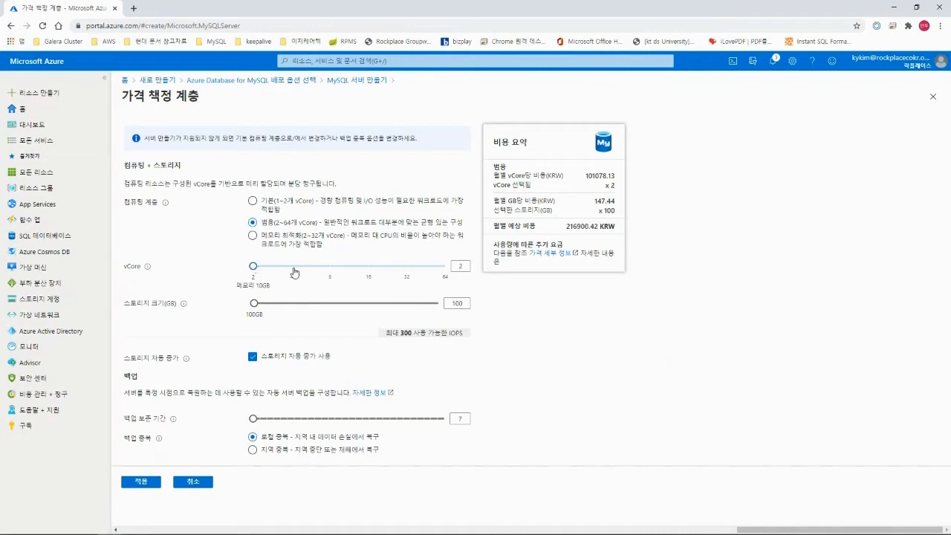
click(292, 270)
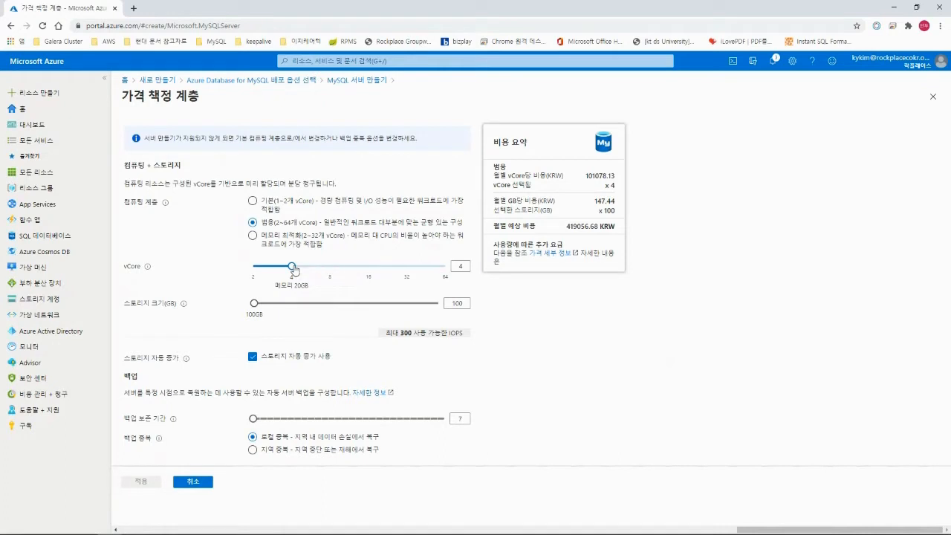
drag(292, 269, 254, 267)
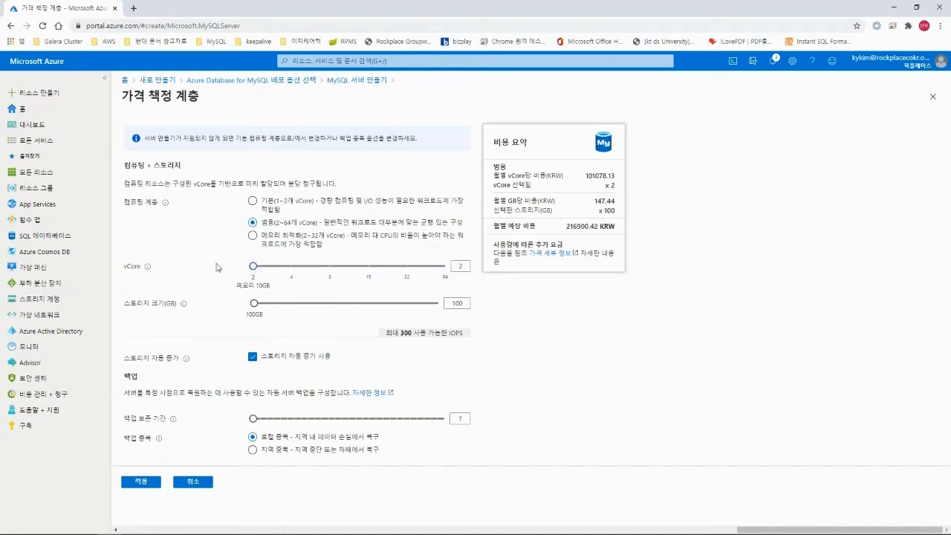
click(149, 484)
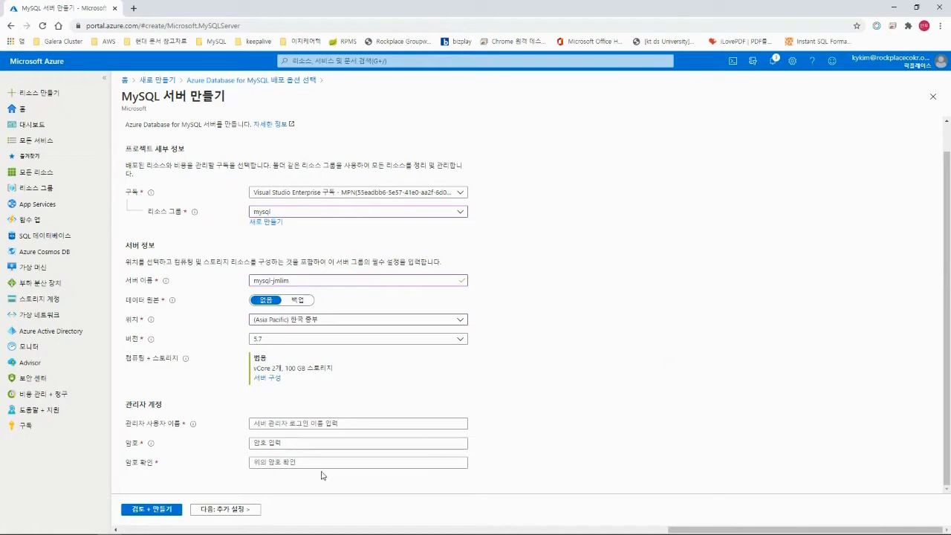
Fill in the administrator username and matching password, then proceed to Review + create.
click(291, 423)
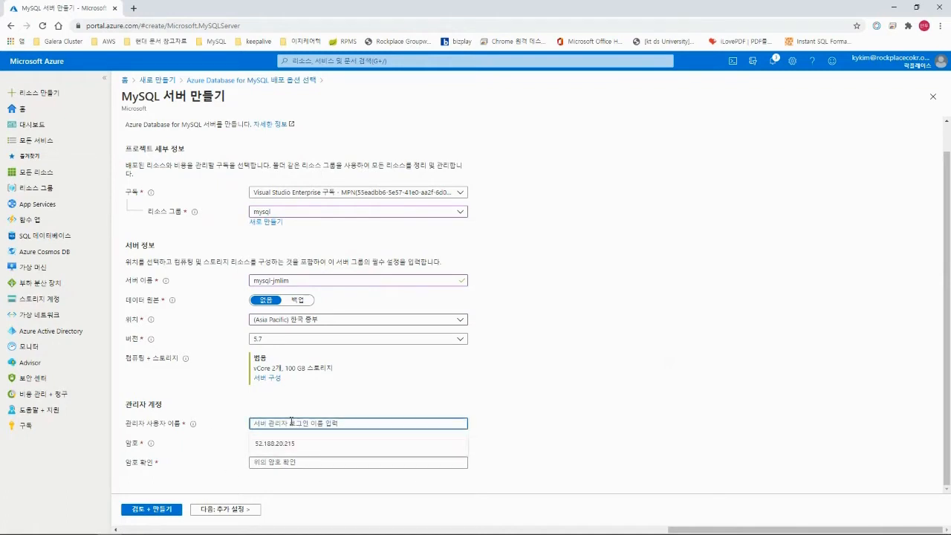
text(azureadmin)
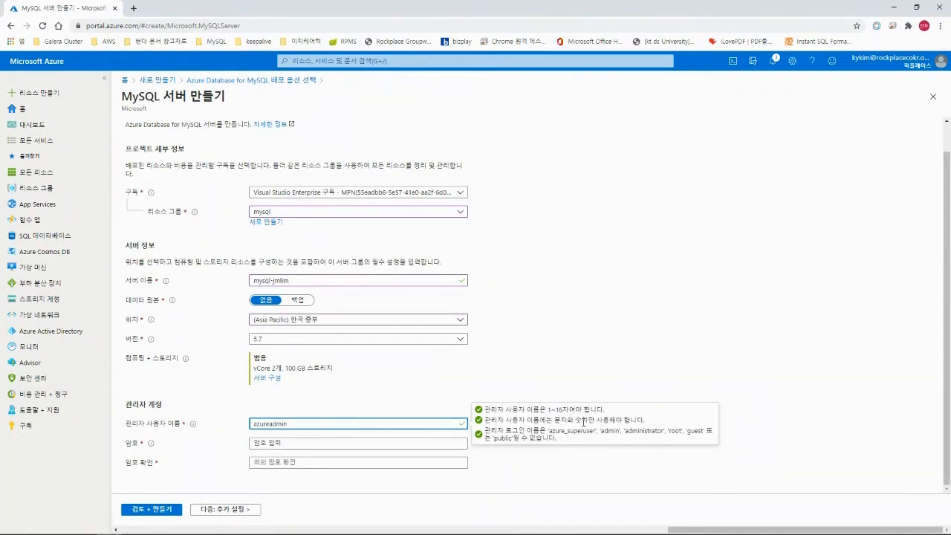
click(349, 441)
text(••••••)
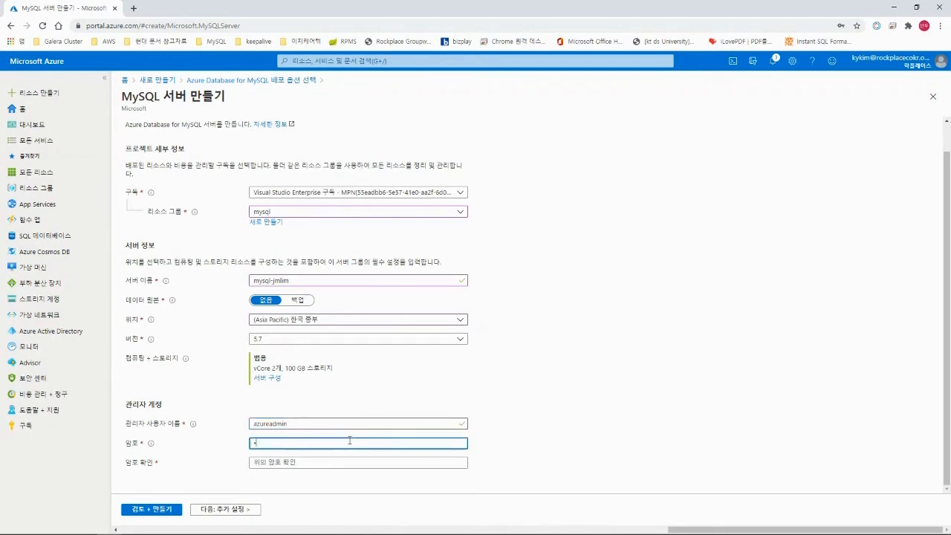
key(Tab)
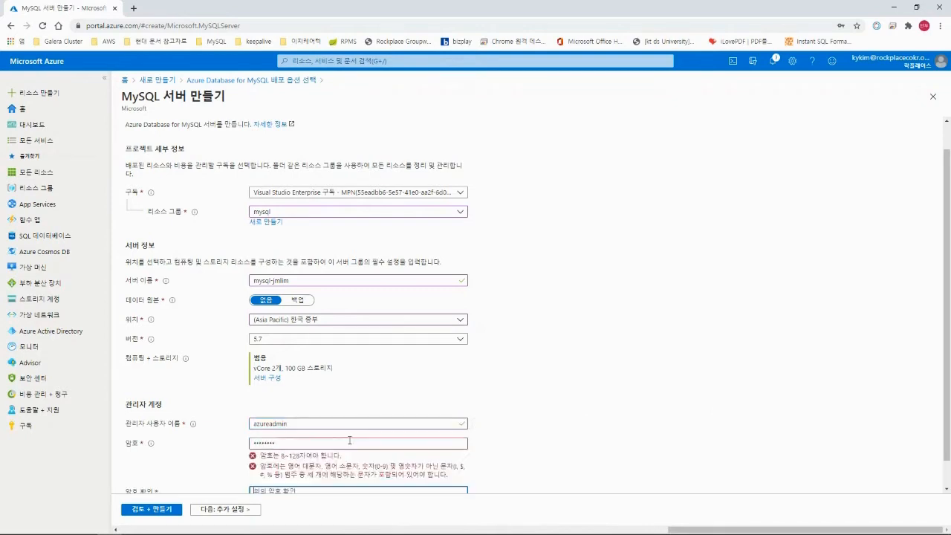
text(•)
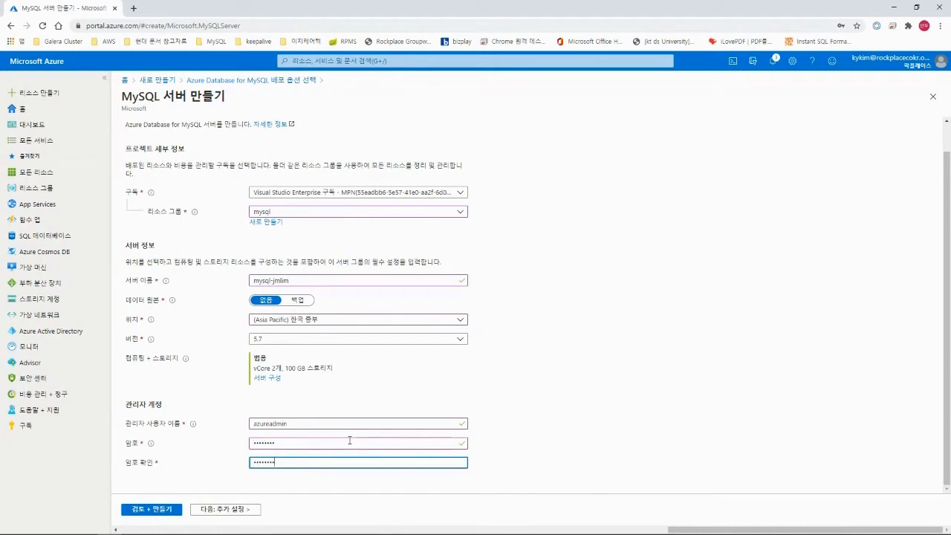
click(555, 386)
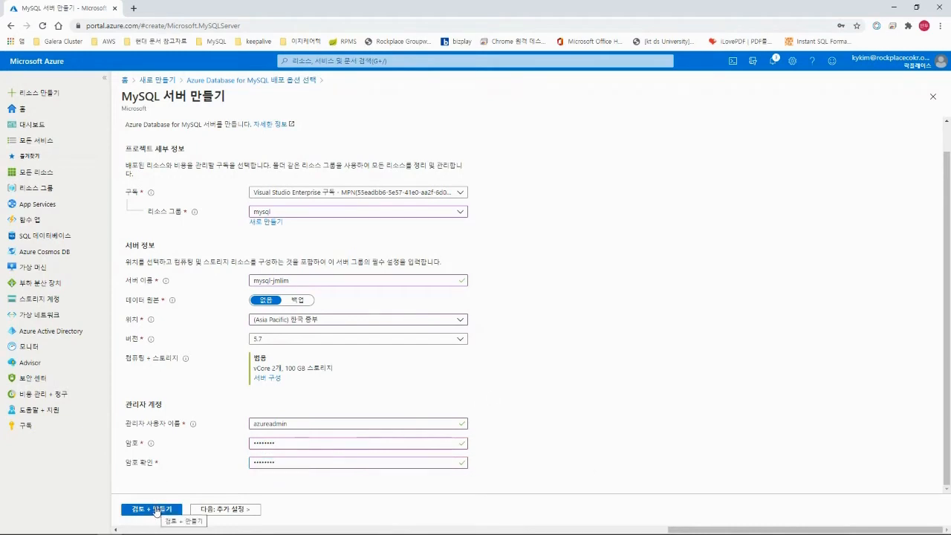
click(158, 514)
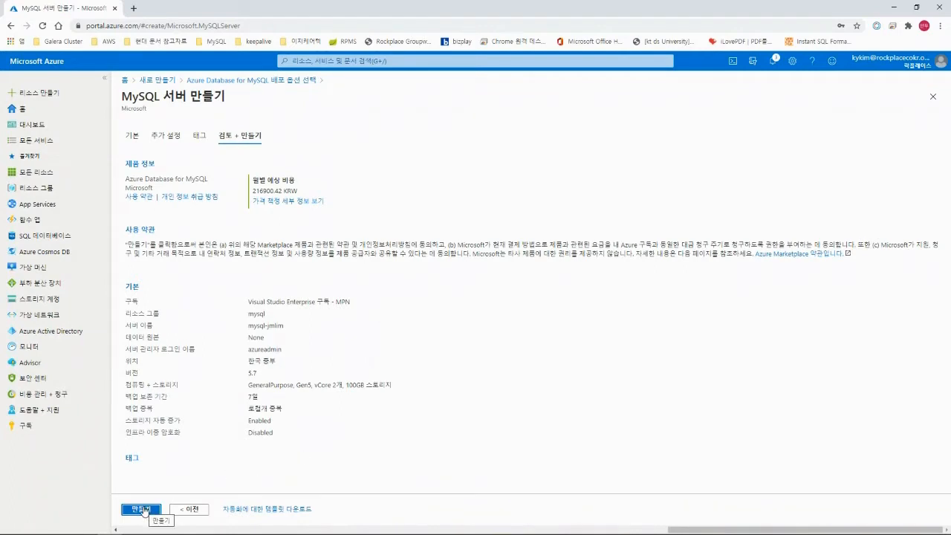
Submit creation of the mysql-jmlim server from the review summary.
click(144, 511)
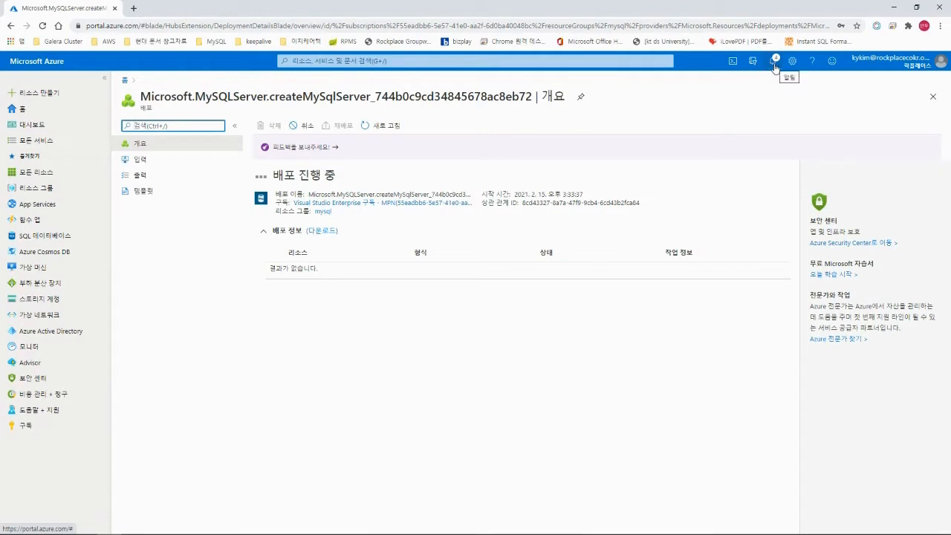
Check the deployment notification for mysql-jmlim, then switch to the PowerPoint workshop slides.
click(775, 66)
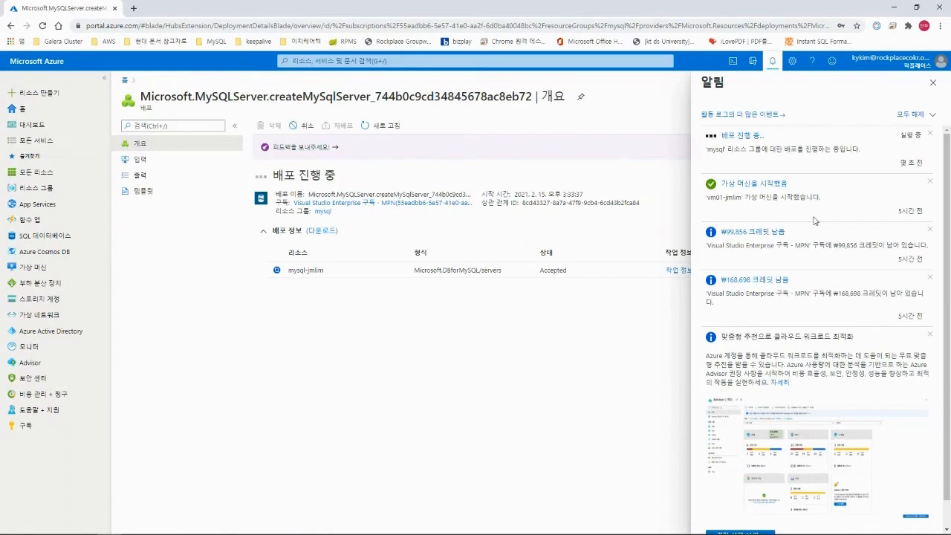
click(933, 84)
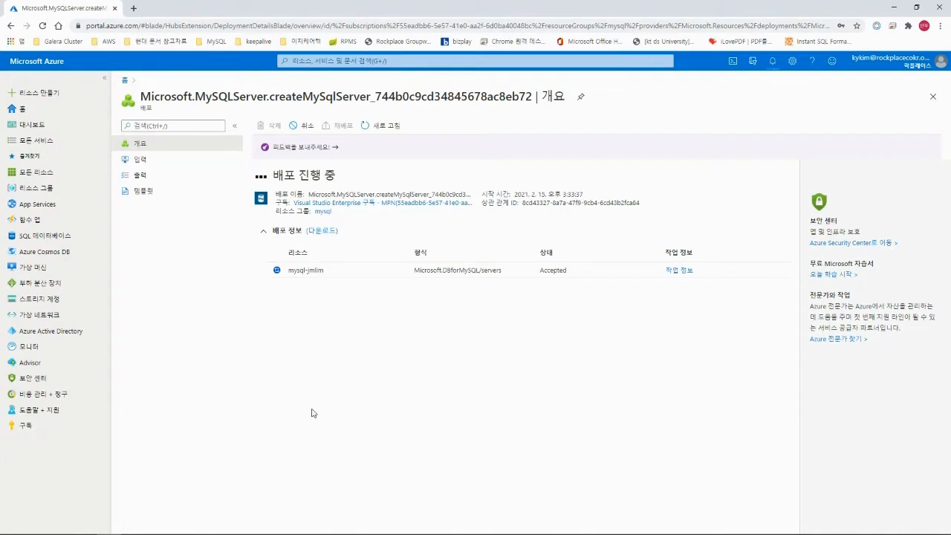
key(alt+Tab)
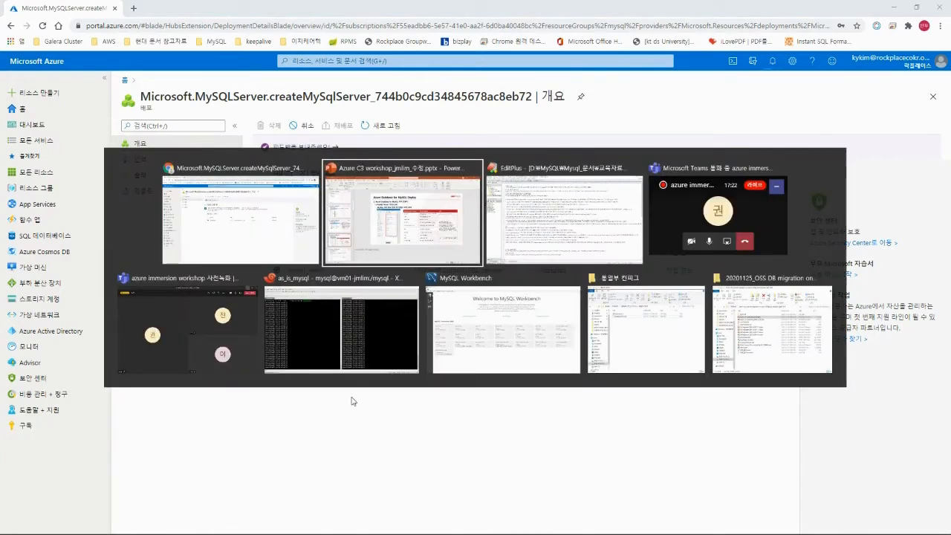
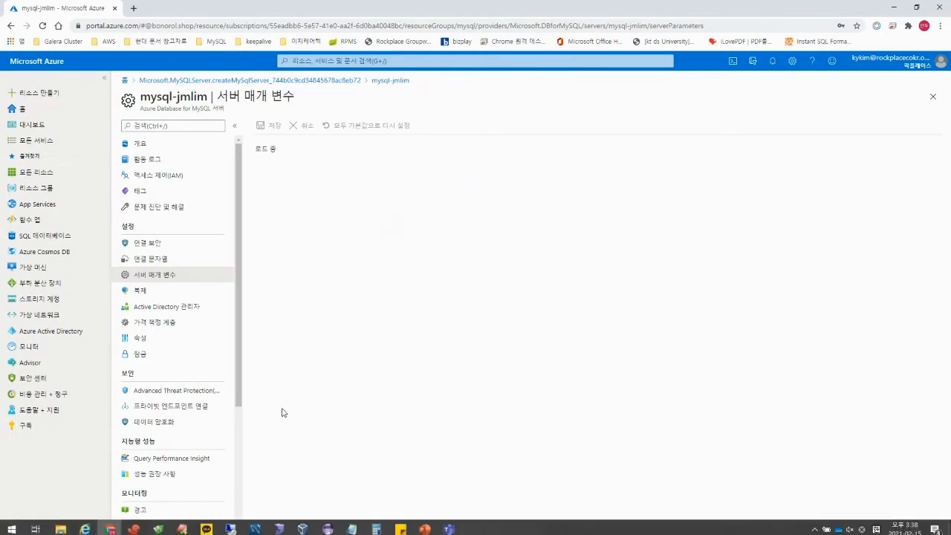
Leave the mysql-jmlim Server parameters page and head back to the PowerPoint deck.
key(alt+Tab)
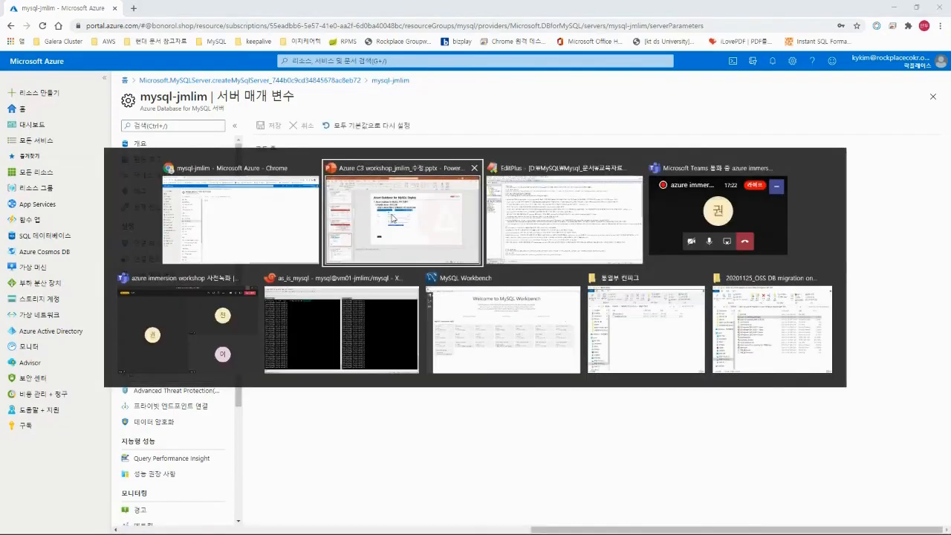
Present the deployment slides up to slide 16 on the MySQL firewall rule, then exit the show.
click(392, 218)
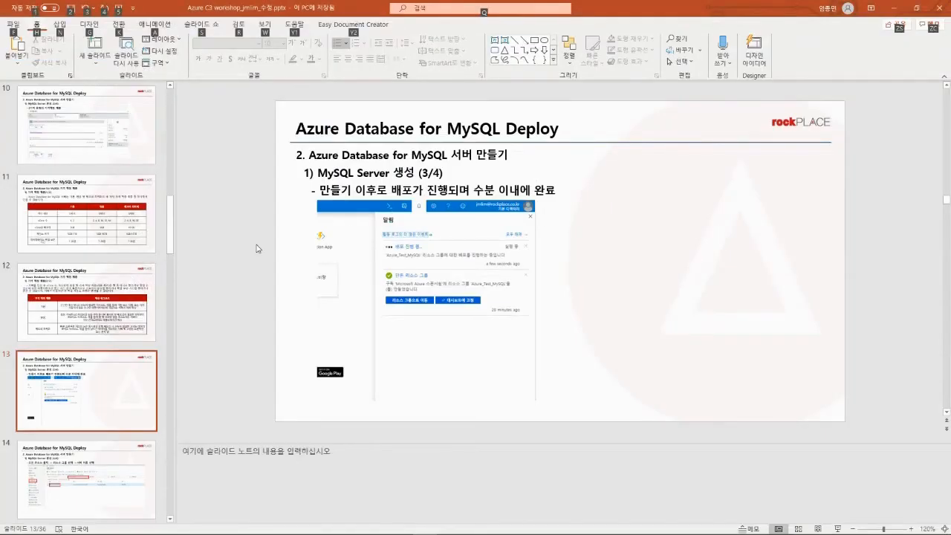
key(shift+F5)
key(Right)
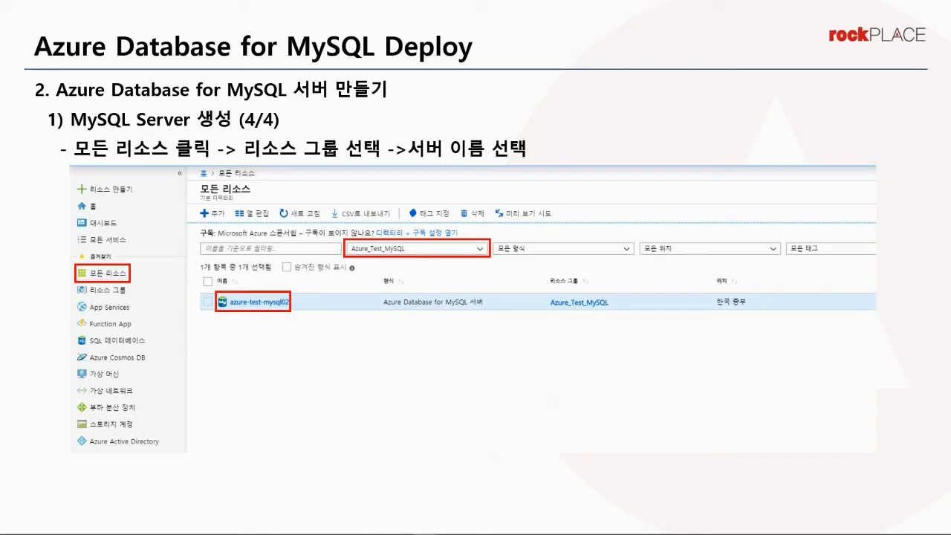
key(Right)
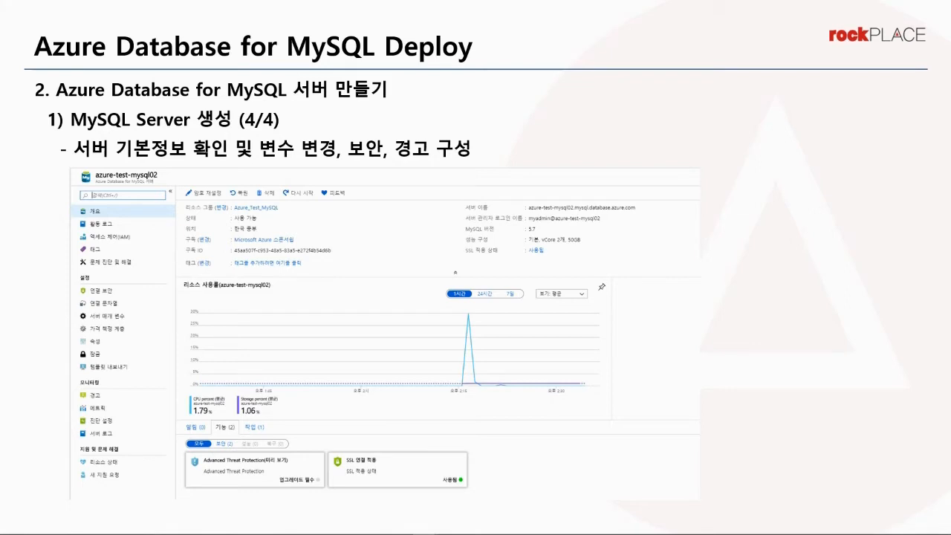
key(Right)
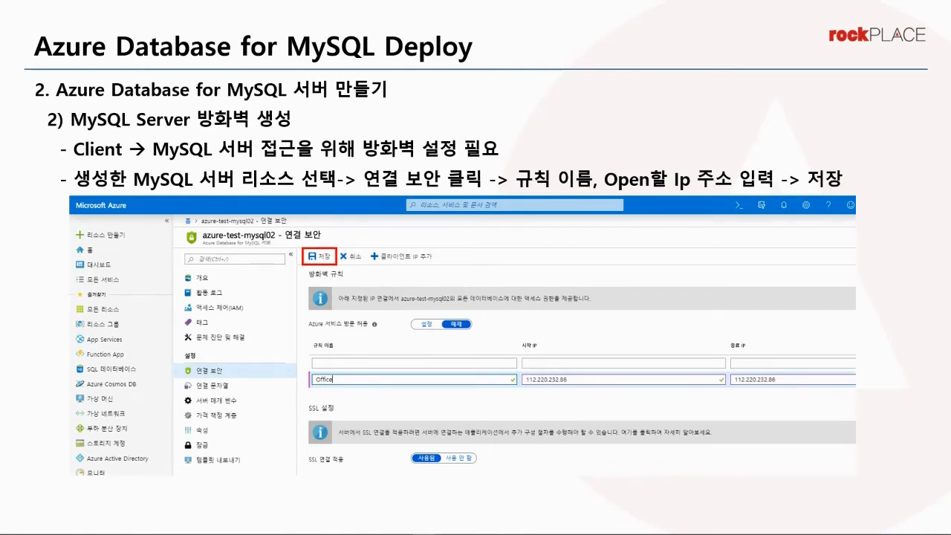
key(Escape)
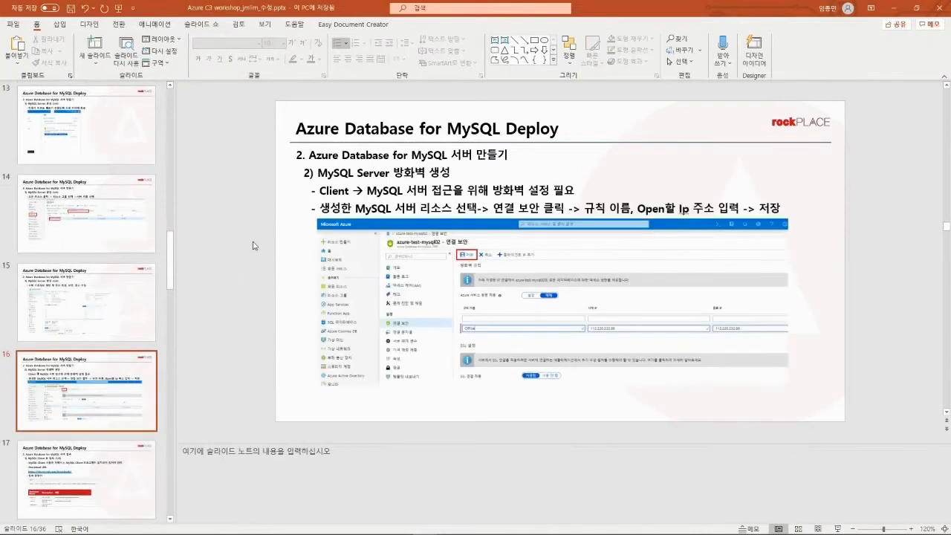
key(alt+Tab)
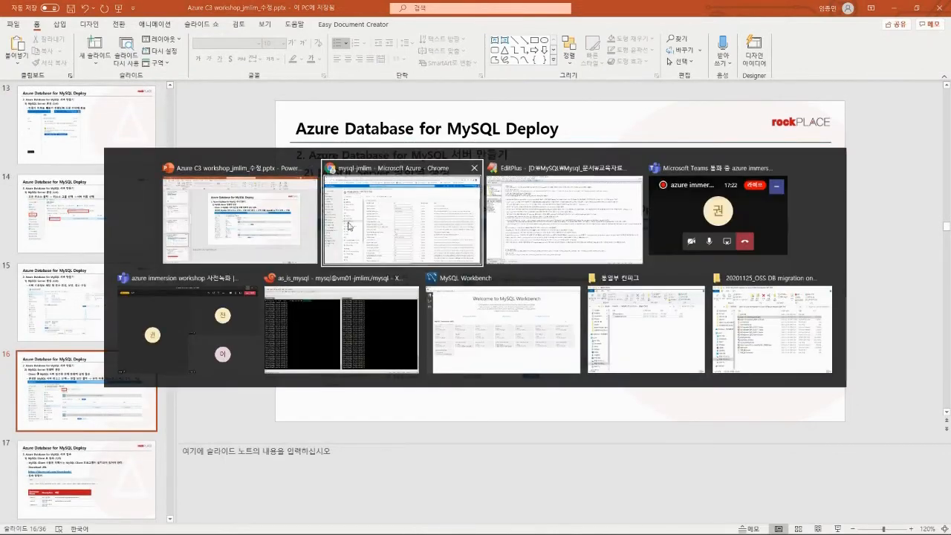
Open mysql-jmlim's connection security page (연결 보안) and set Azure services access to Yes.
click(402, 223)
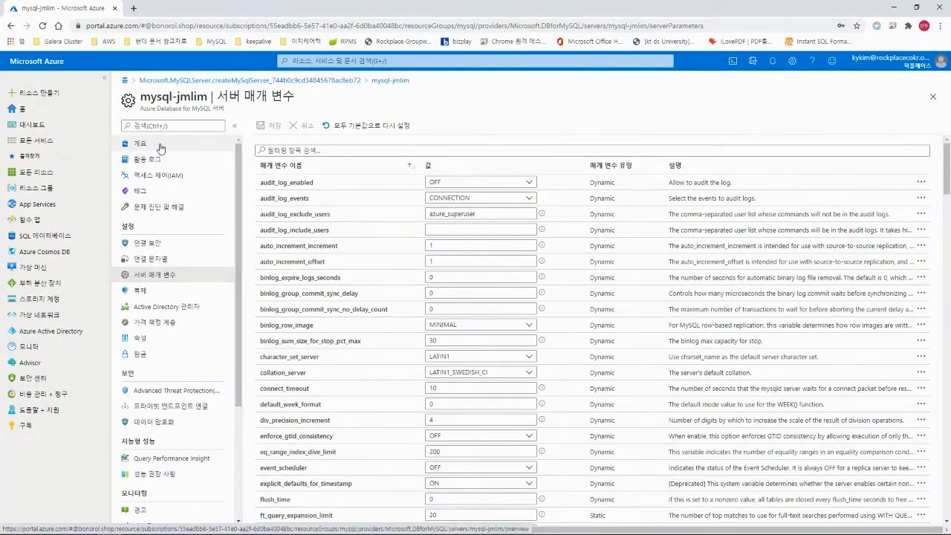
click(166, 248)
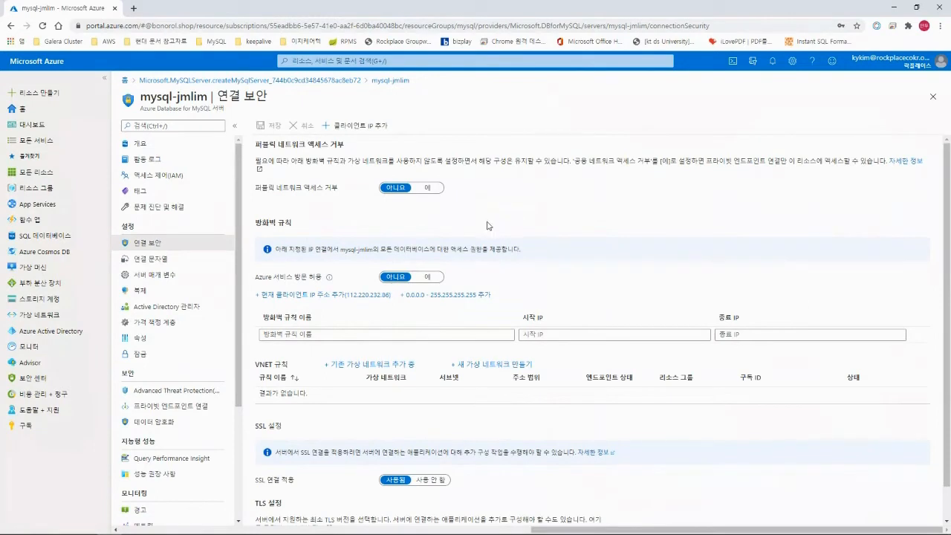
scroll(468, 330, down, 1)
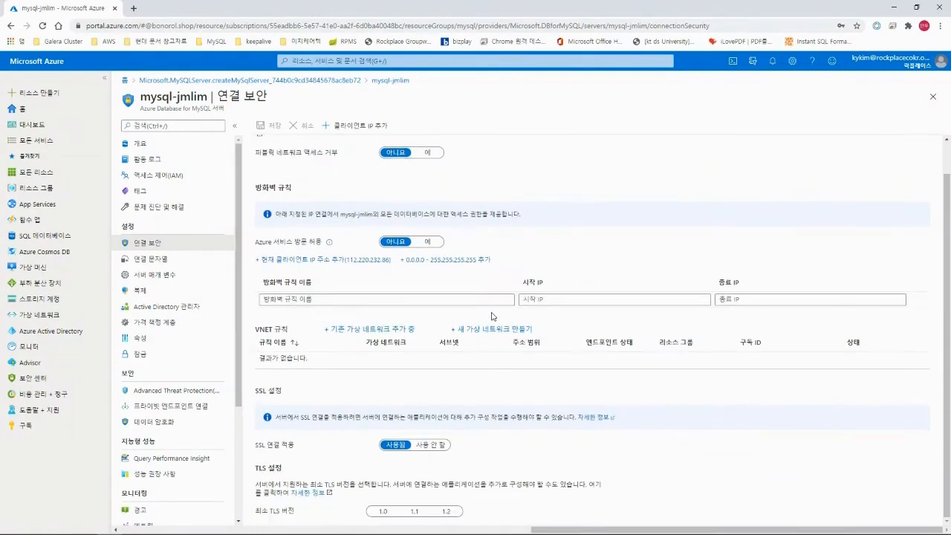
scroll(506, 329, up, 1)
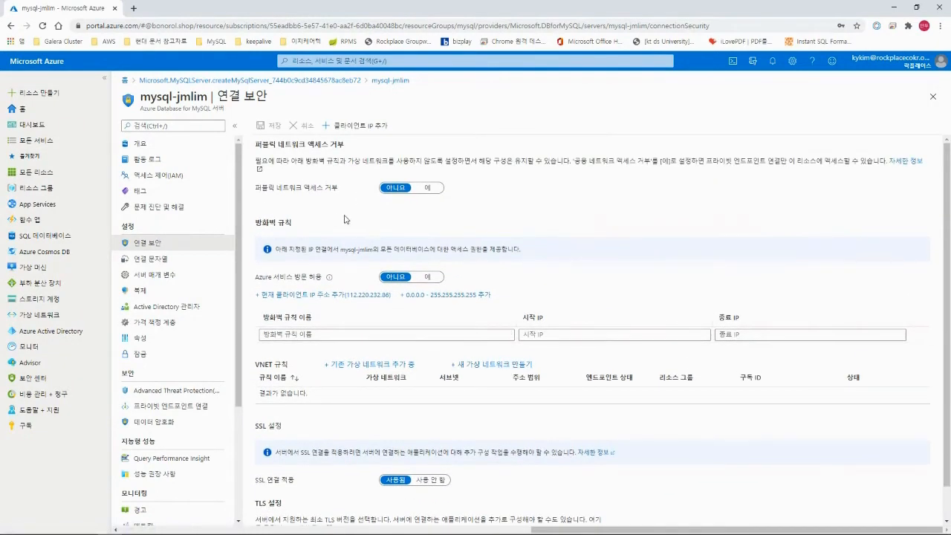
scroll(355, 224, down, 1)
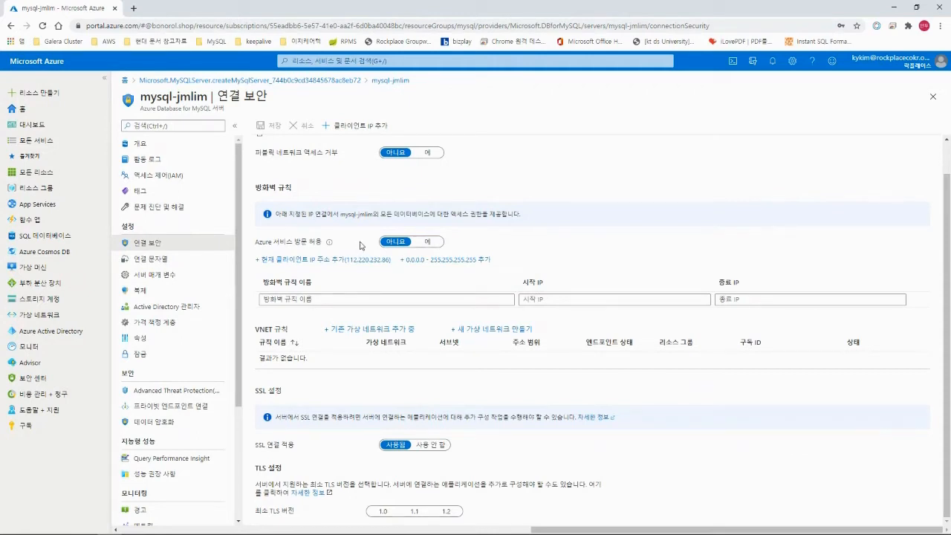
click(428, 242)
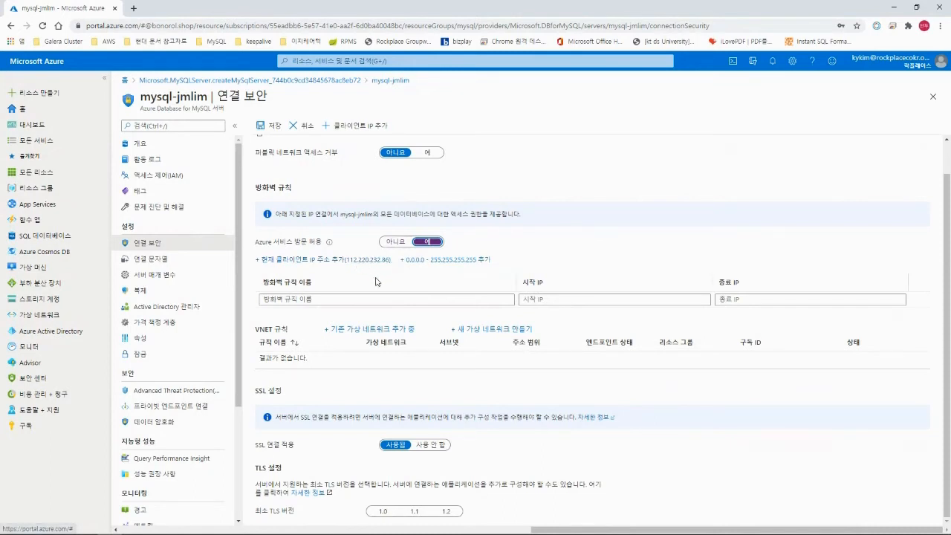
click(359, 262)
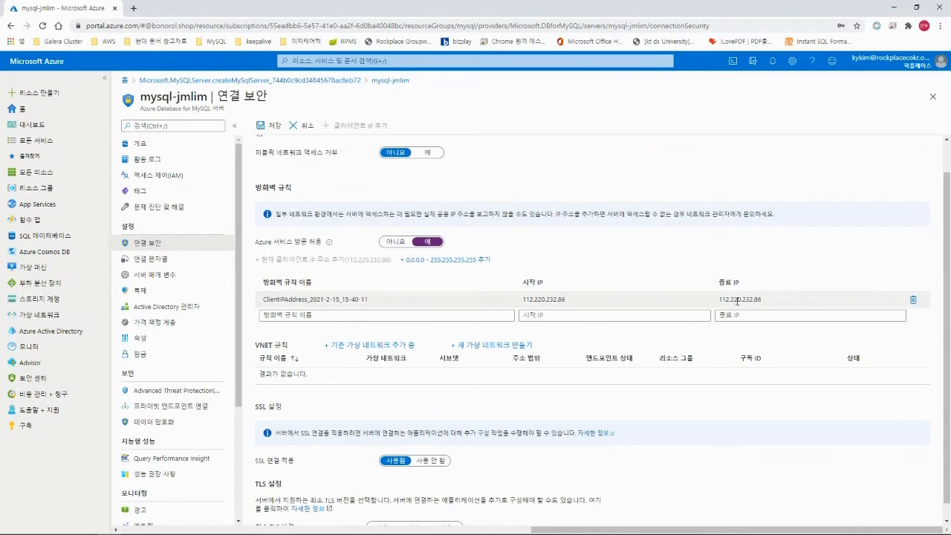
click(550, 297)
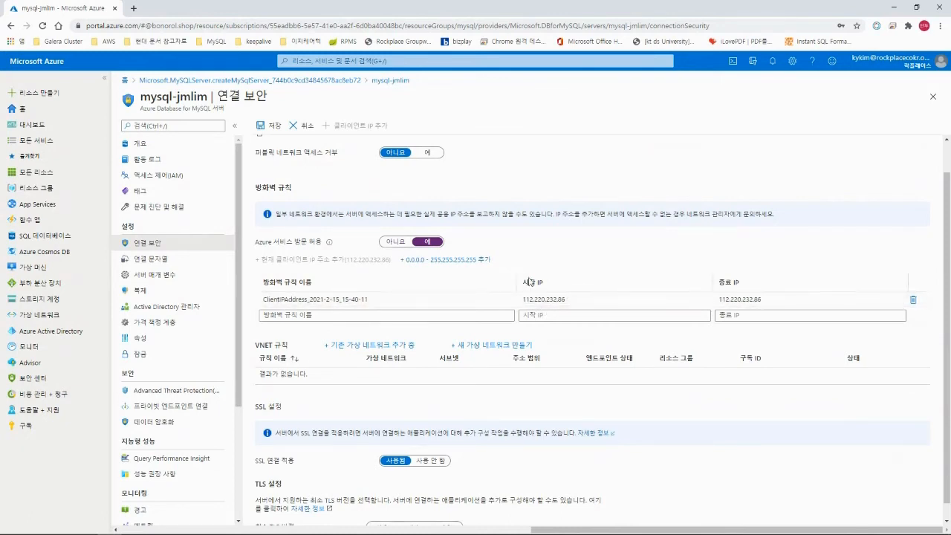
click(575, 300)
Rename the new firewall rule to rockplace_office.
click(387, 299)
drag(391, 298, 289, 300)
click(322, 299)
click(391, 299)
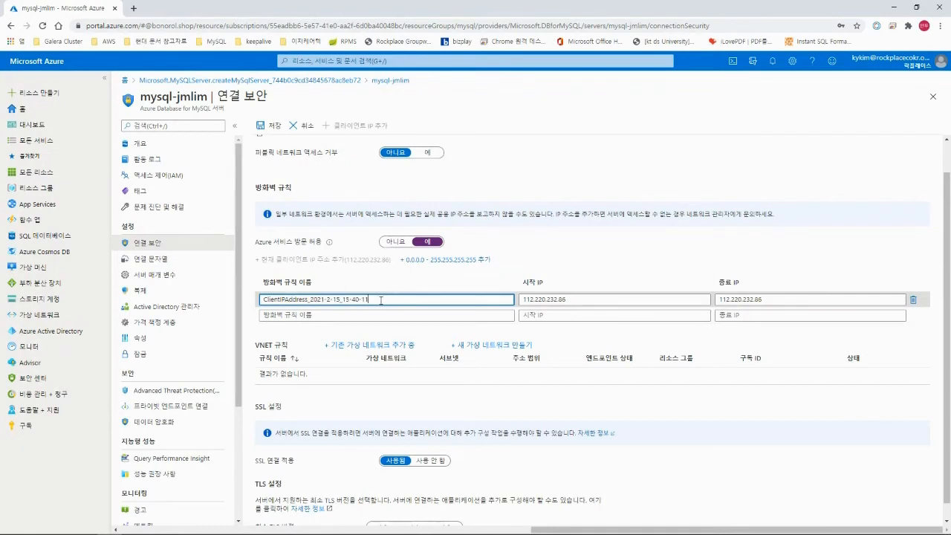
drag(380, 300, 260, 298)
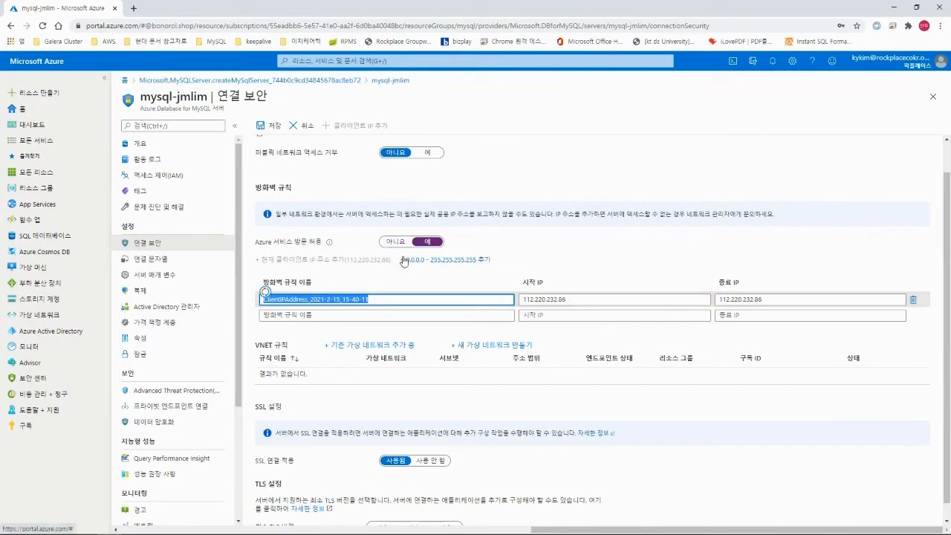
text(ro)
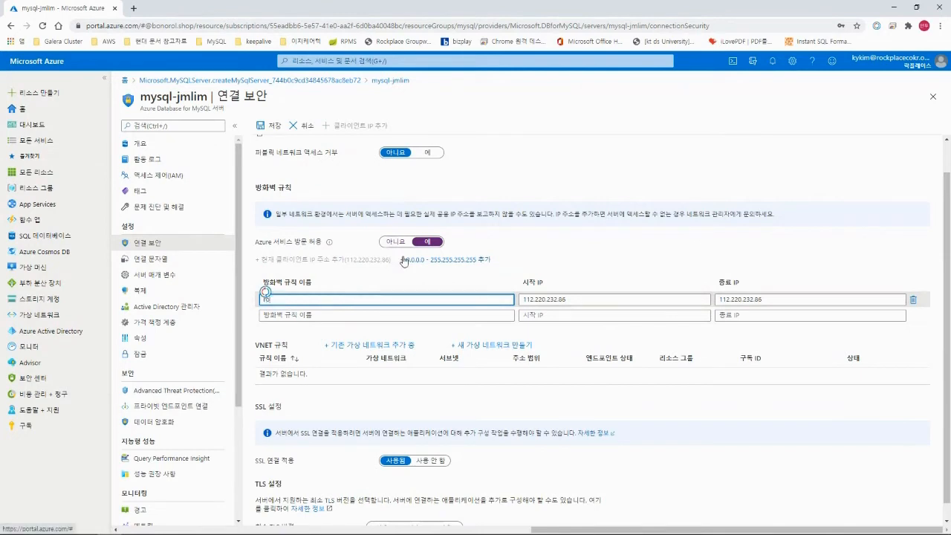
text(ckplace office)
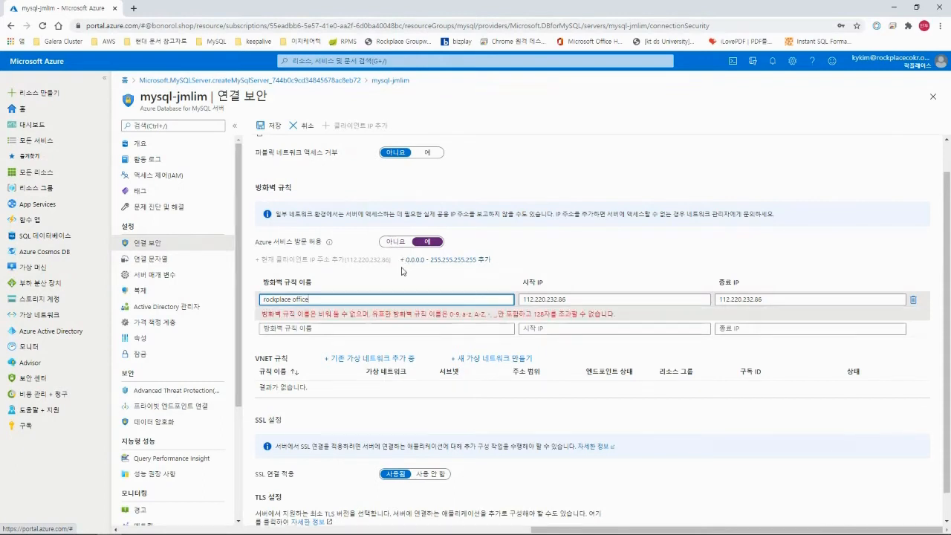
click(291, 298)
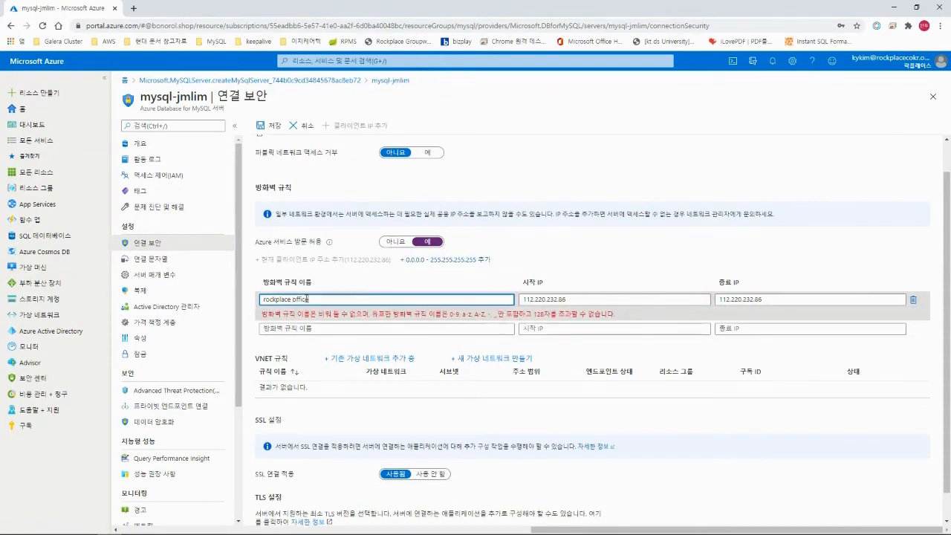
key(BackSpace)
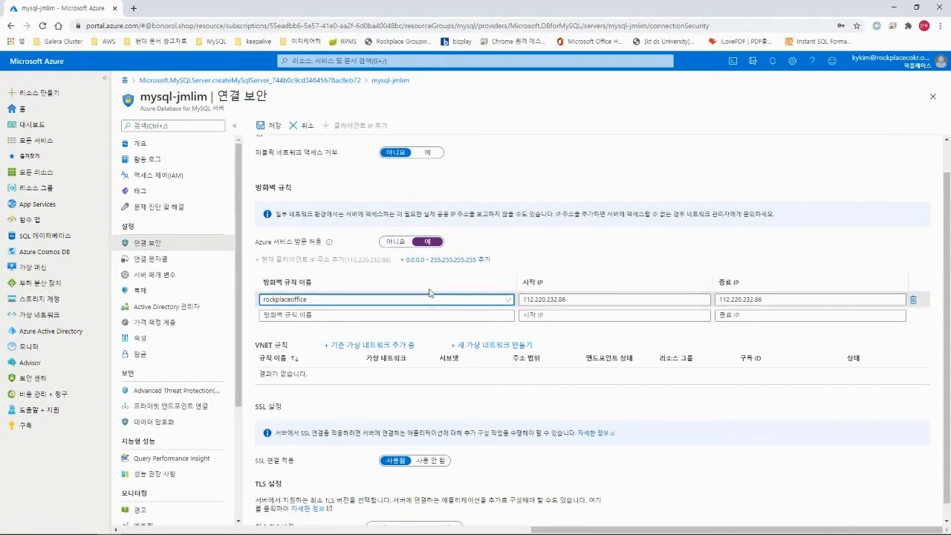
text(_)
click(368, 333)
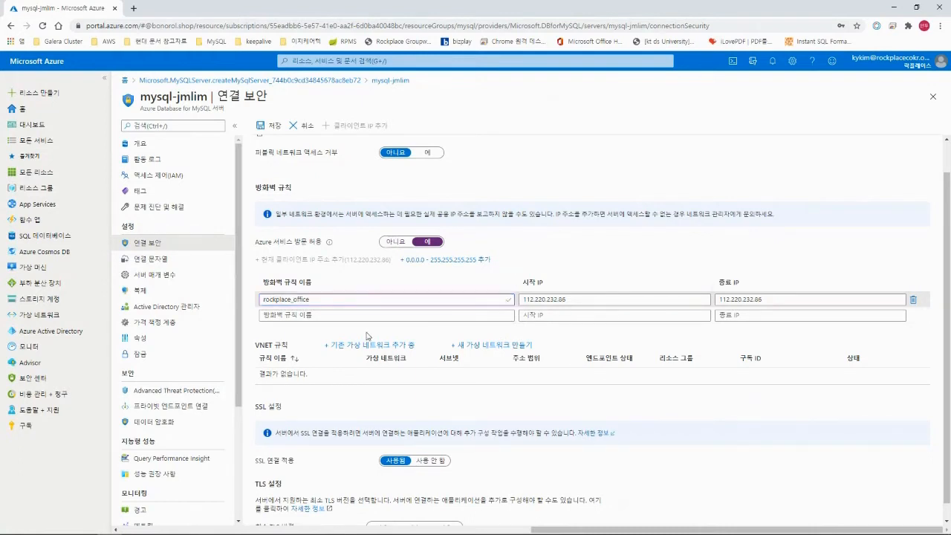
scroll(368, 335, down, 1)
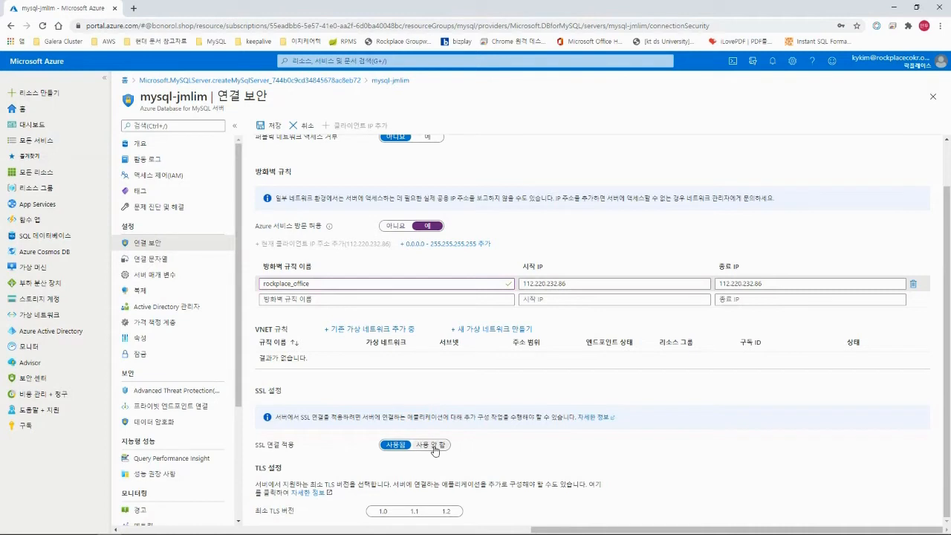
Set Enforce SSL connection to Disabled (사용 안 함) and save the connection security settings.
click(436, 447)
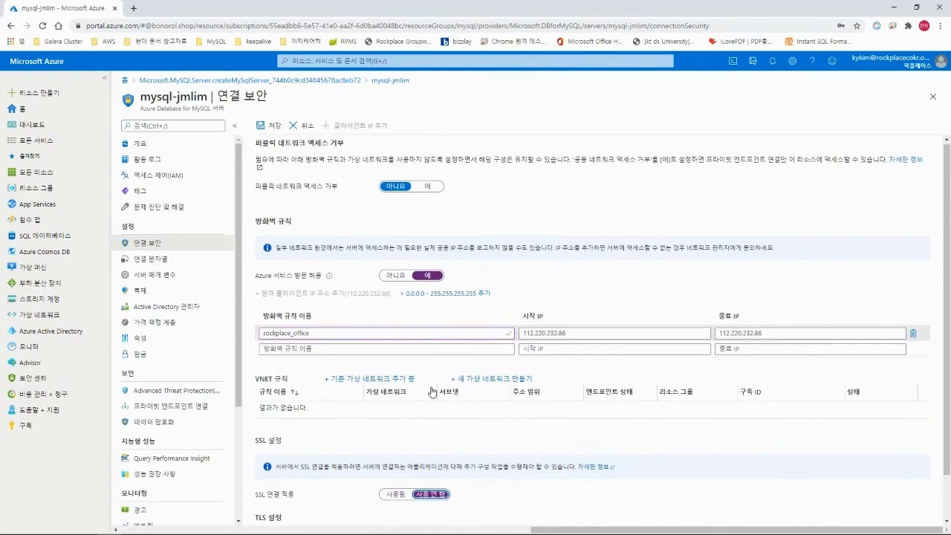
click(271, 128)
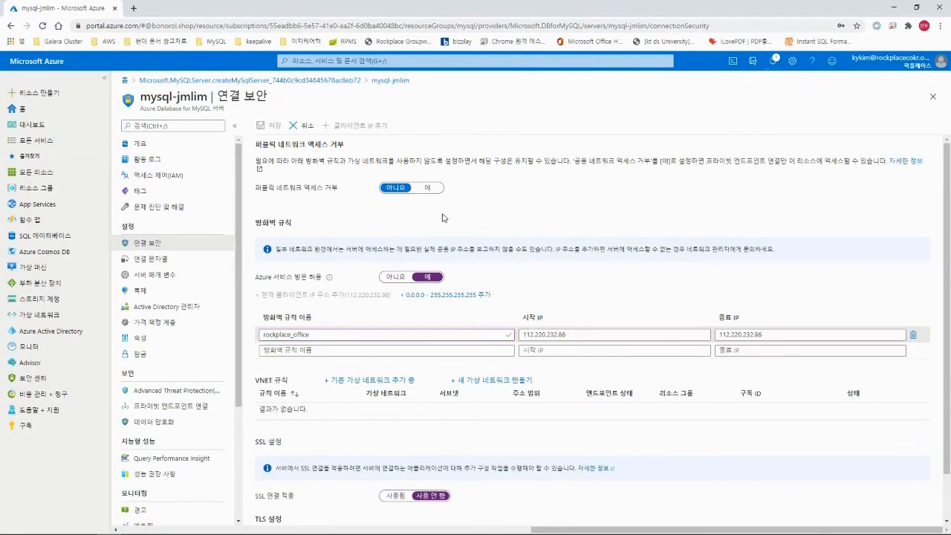
key(alt+Tab)
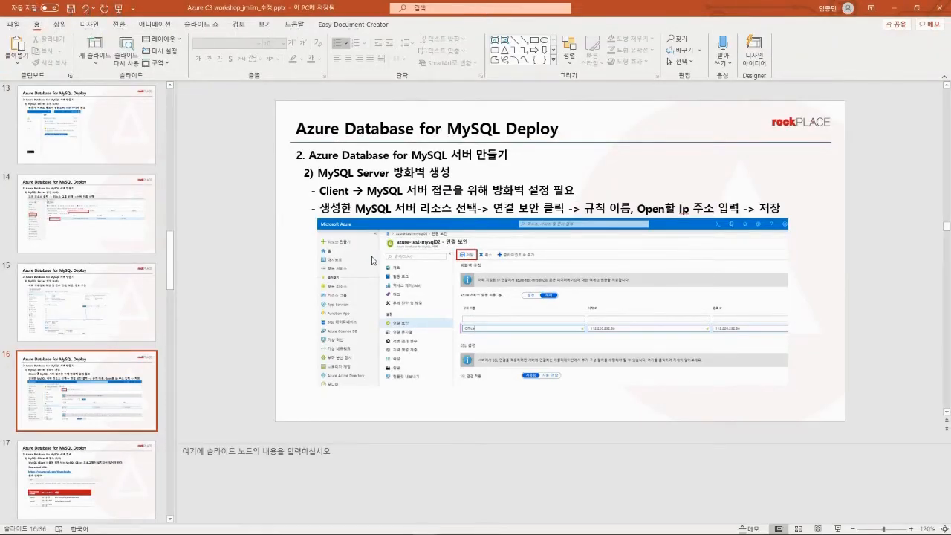
Present from the firewall slide through to the MySQL Workbench connection slide.
key(shift+F5)
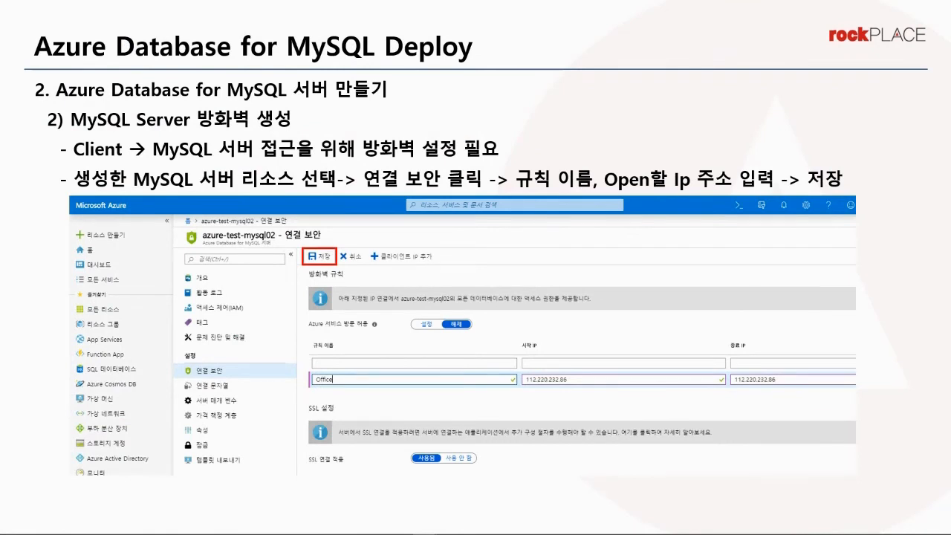
key(Right)
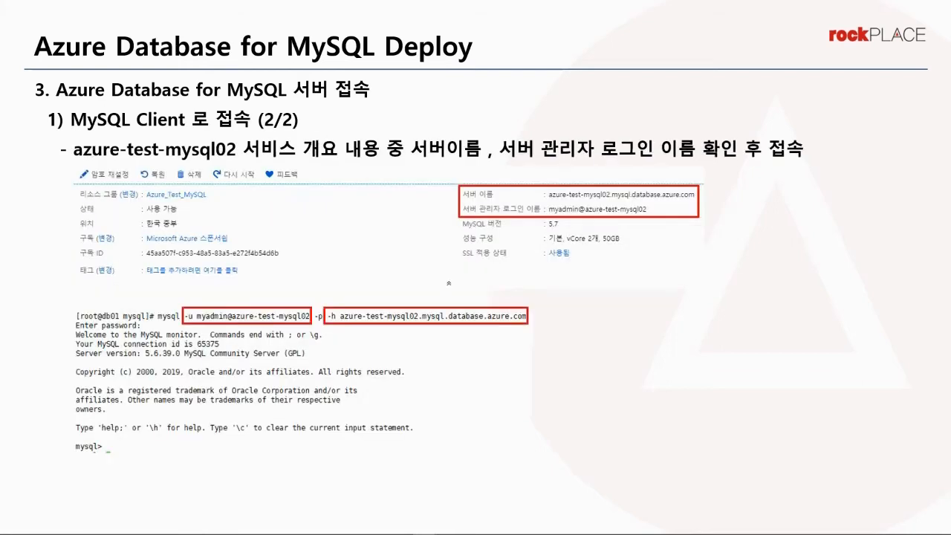
key(Right)
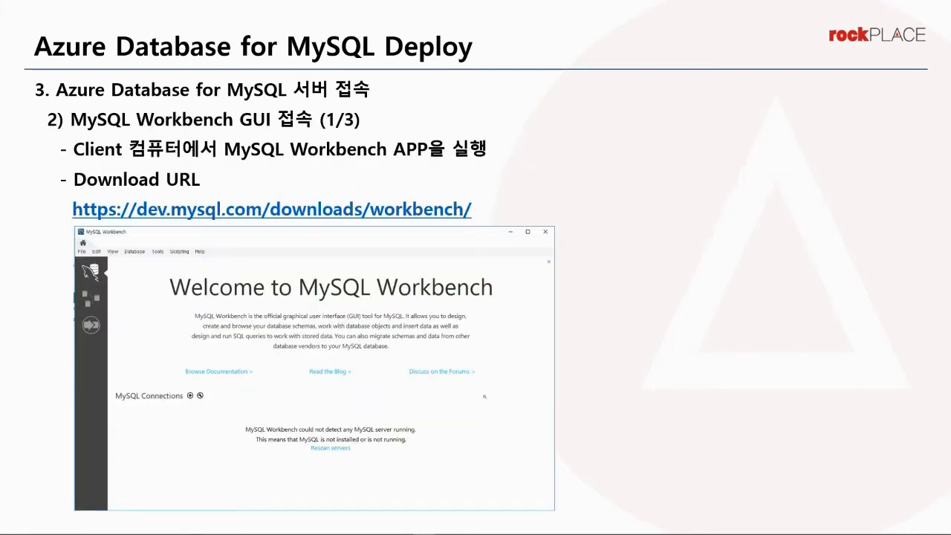
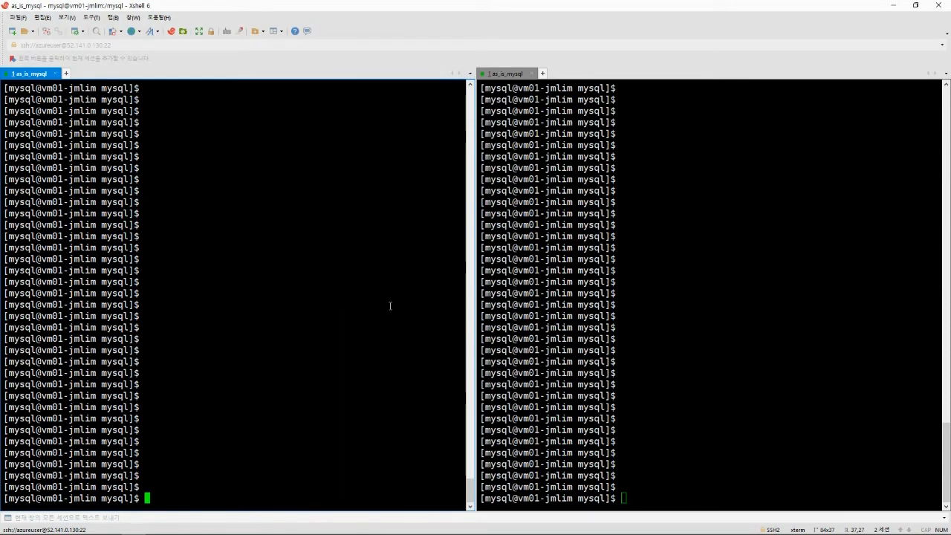
Run pwd in the left Xshell session to confirm it is in /mysql.
click(662, 276)
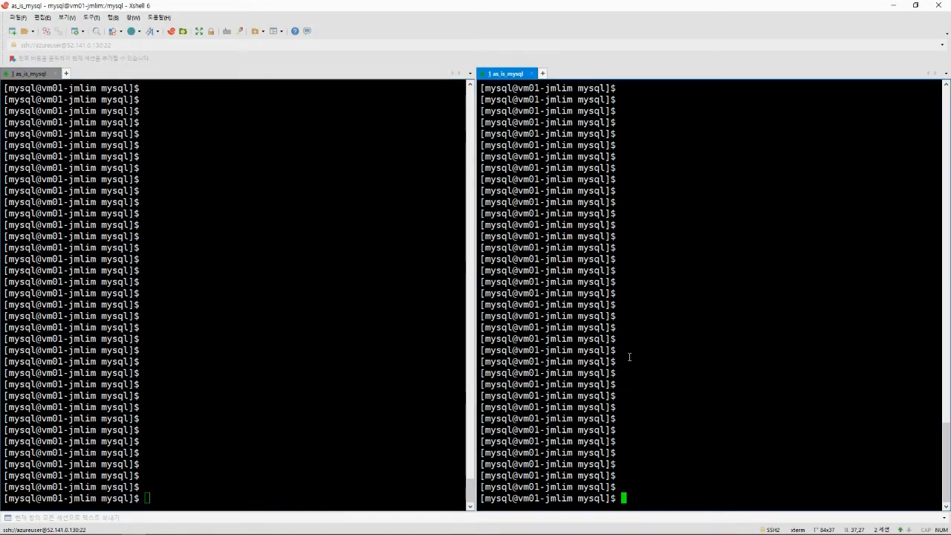
click(276, 298)
click(641, 298)
click(230, 290)
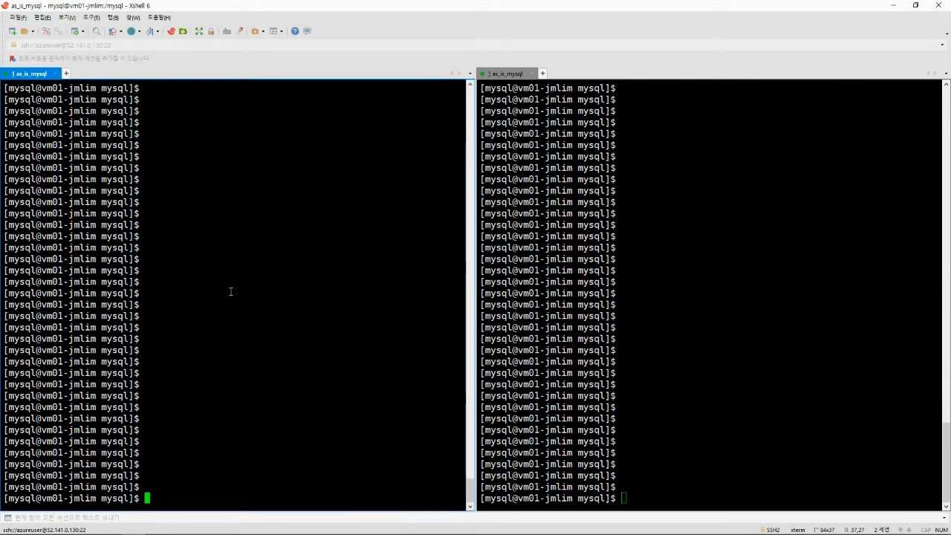
text(pwd)
key(Return)
key(Return)
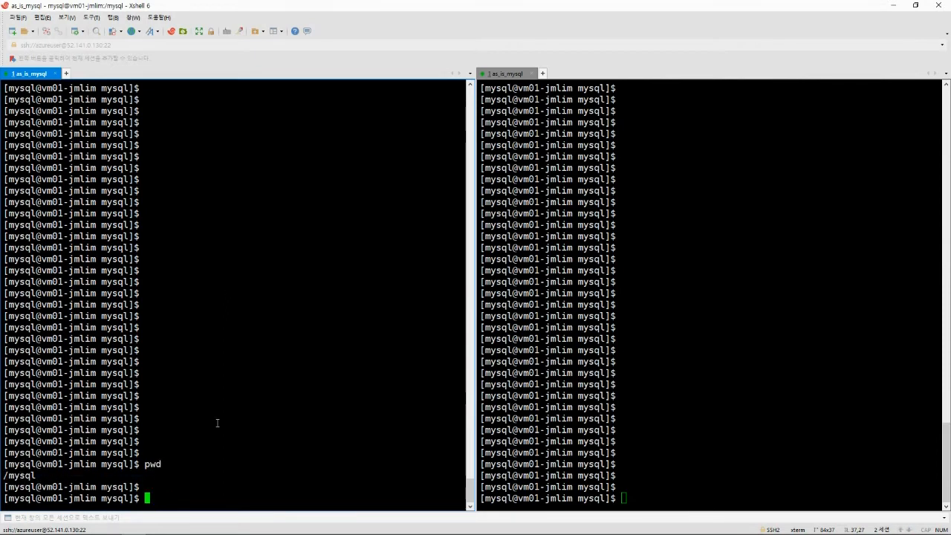
Run pwd in the right session, then start the command bin/mysql -u.
click(628, 408)
text(pwd)
key(Return)
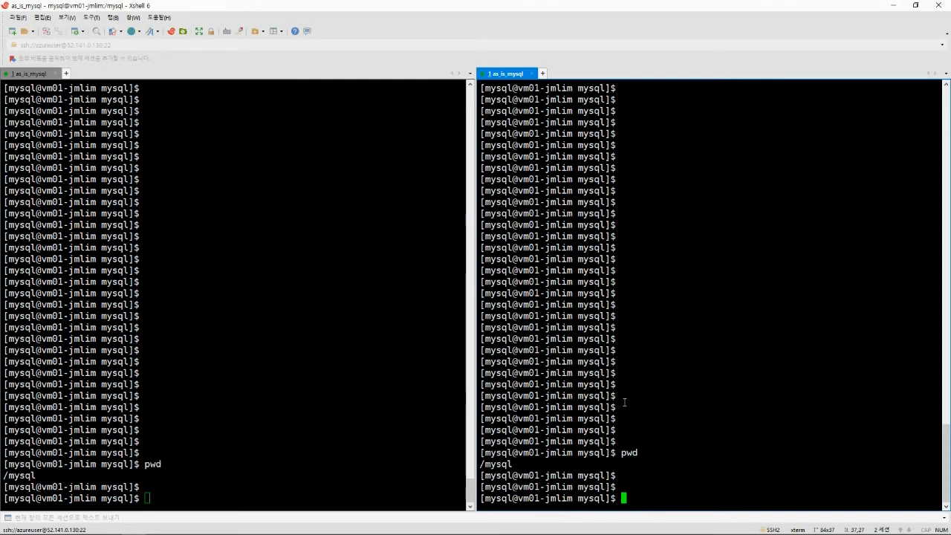
text(bin/mysql)
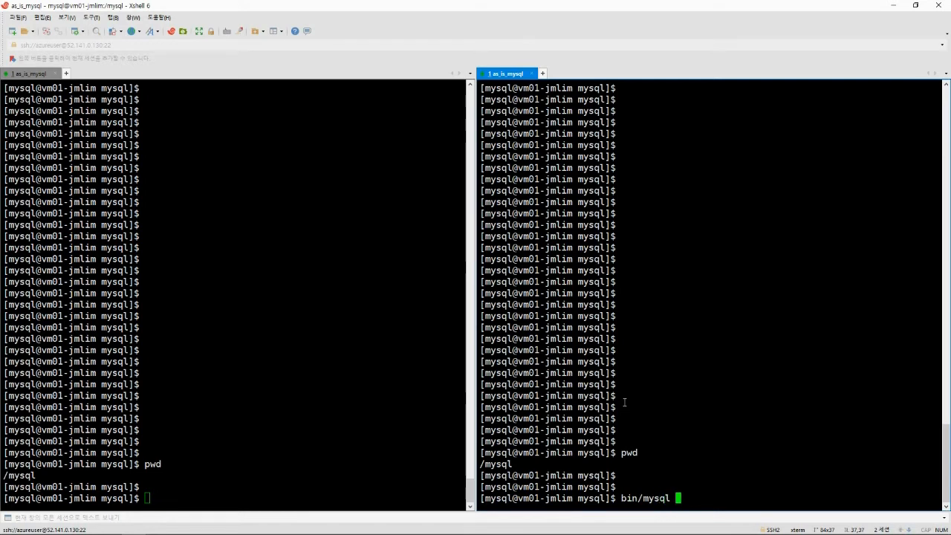
text( -u)
Paste the server admin login from the Azure overview into the mysql command and add -p -h.
key(alt+Tab)
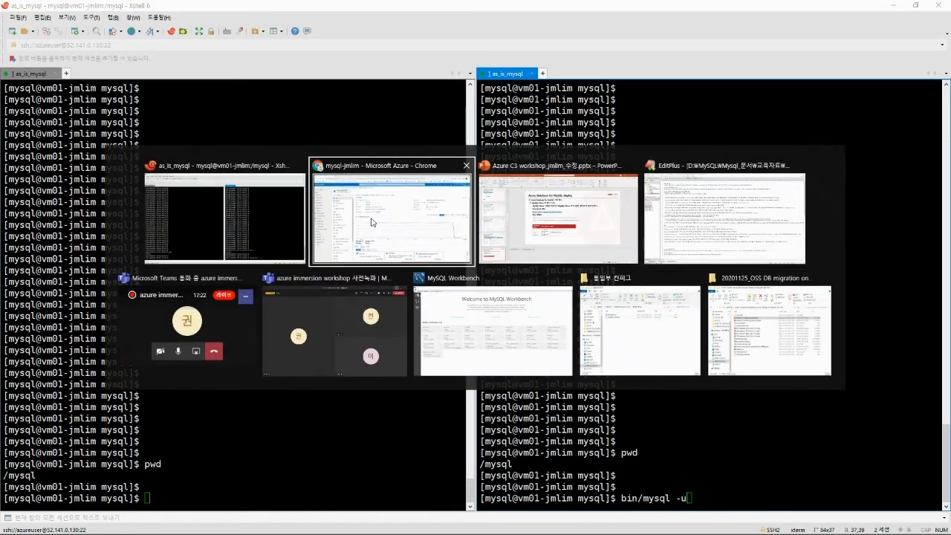
click(341, 234)
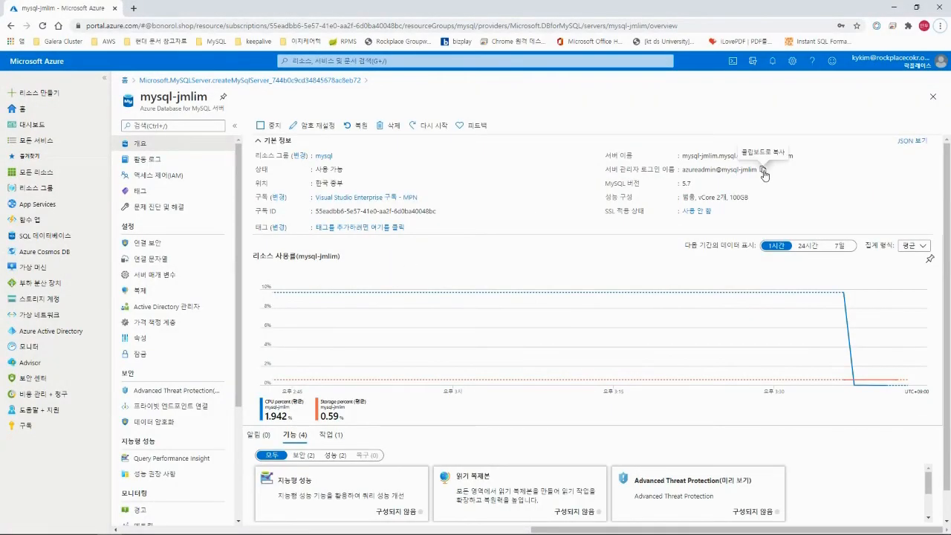
click(764, 174)
key(alt+Tab)
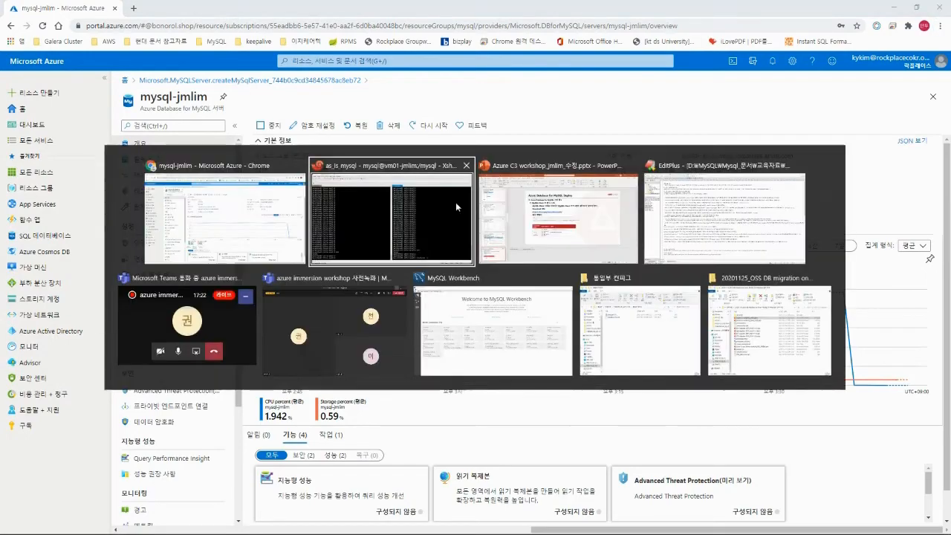
click(455, 202)
text(azureadmin@mysql-jmlim)
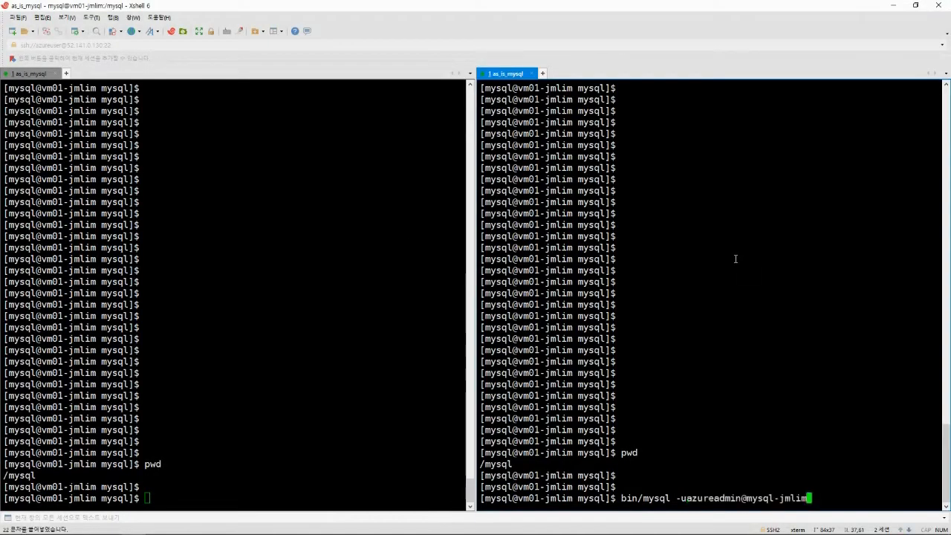
text(-)
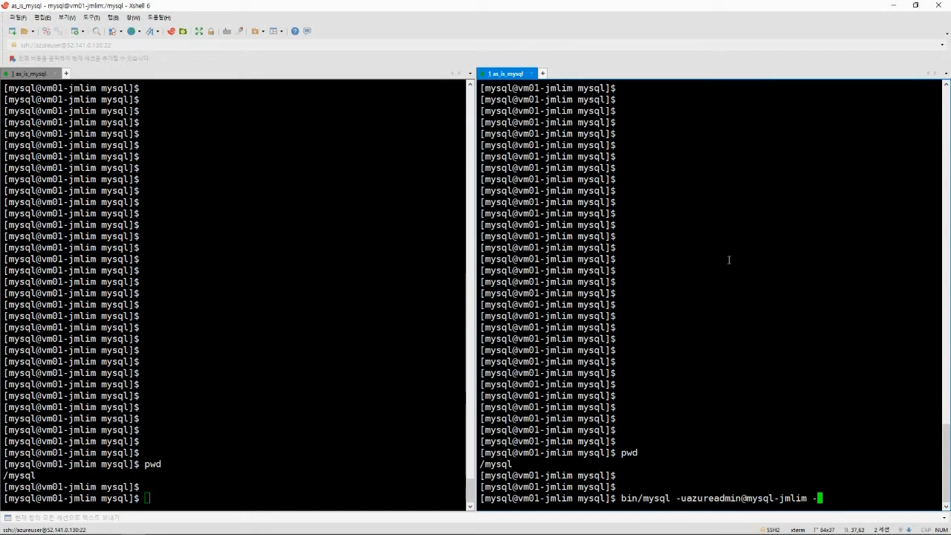
text(p -h)
Copy the server host name from the Azure overview and paste it after -h.
key(alt+Tab)
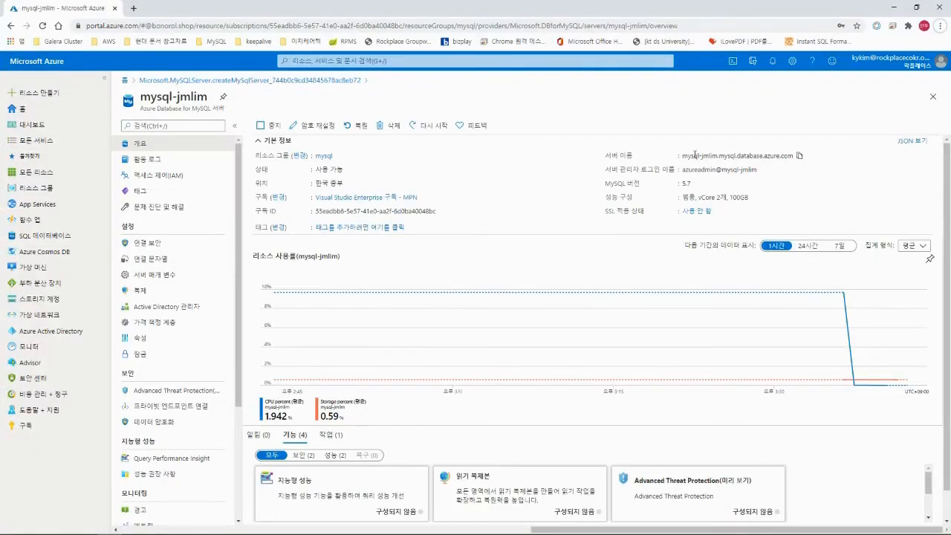
click(800, 158)
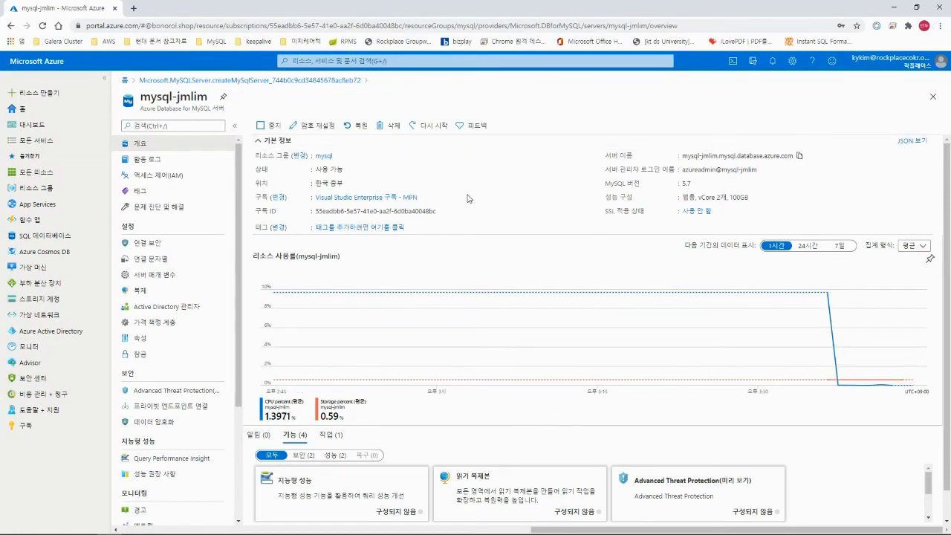
key(alt+Tab)
key(shift+Insert)
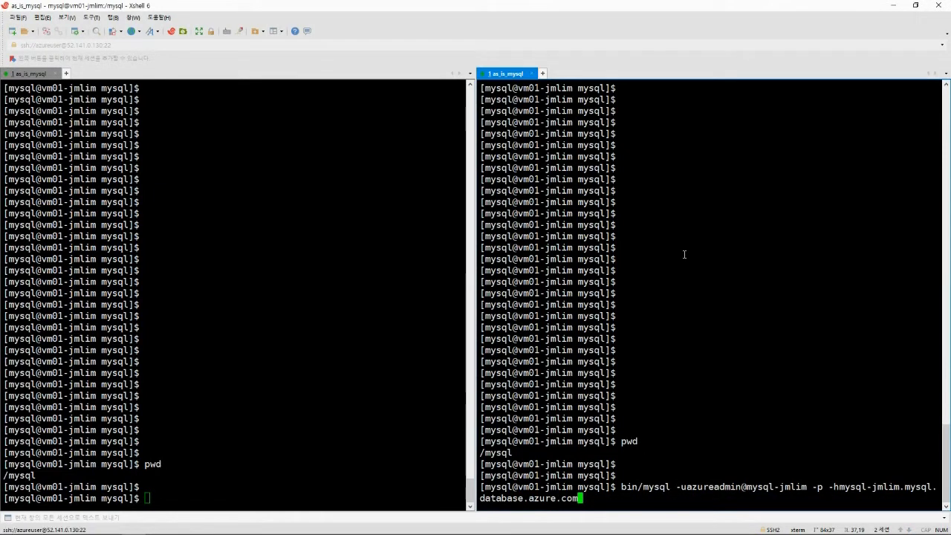
Run the mysql command and submit the password to log into the Azure server.
key(Return)
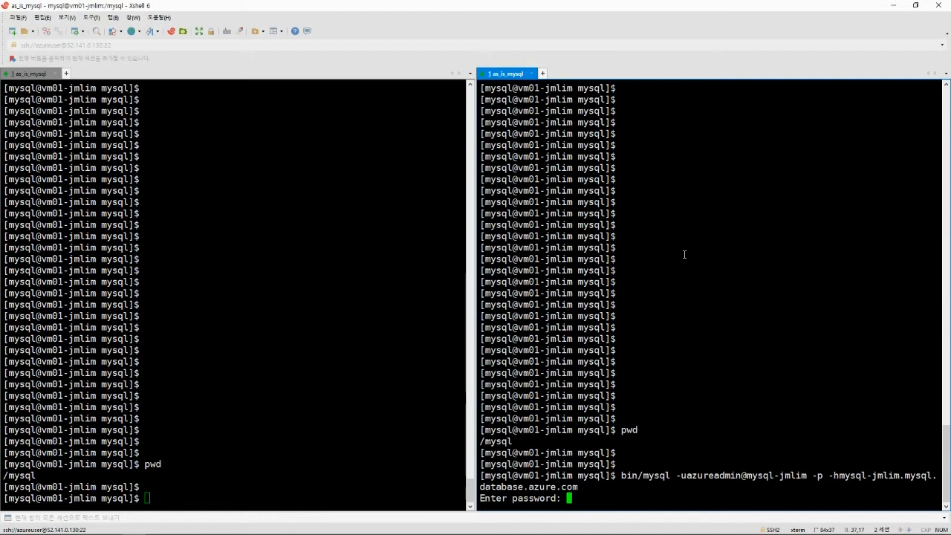
key(Return)
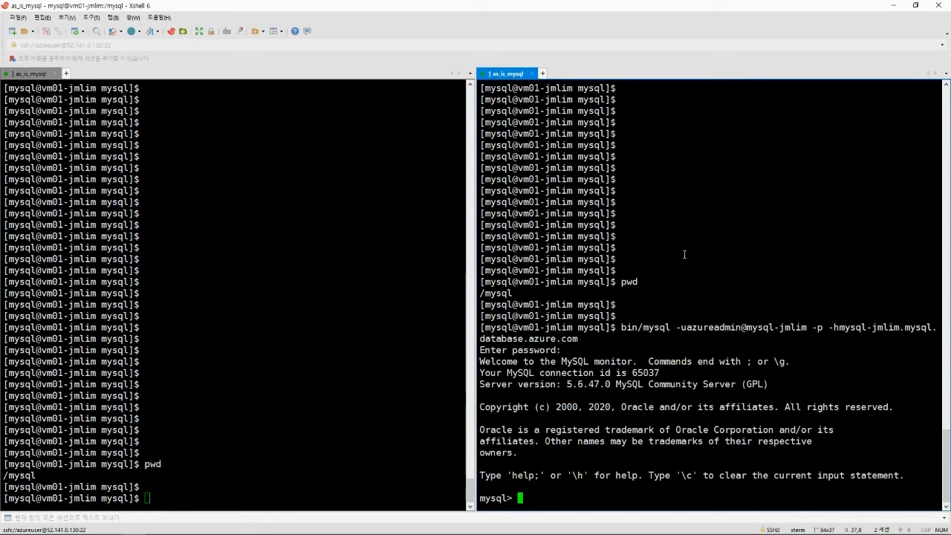
key(Return)
key(Return)
key(Return)
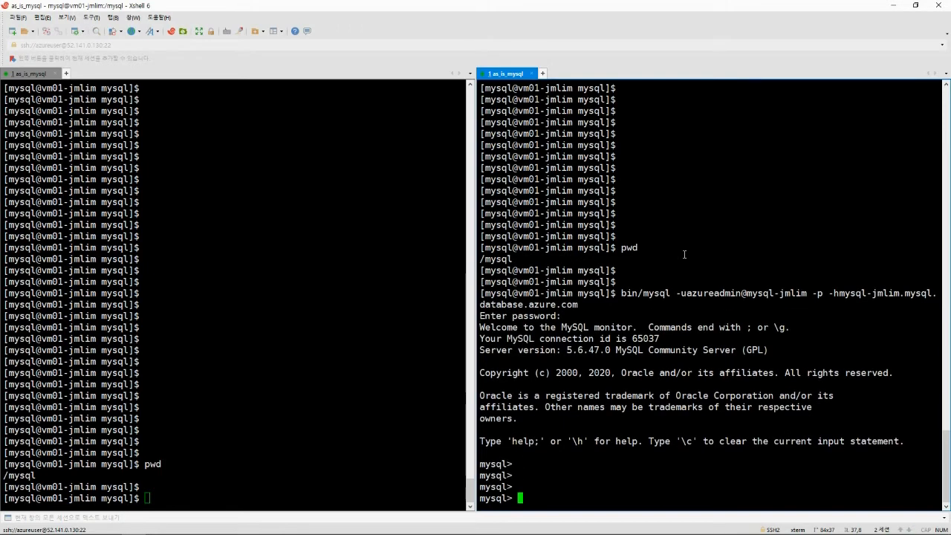
Run \s and copy the Server version line showing 5.6.47.0.
text(\s)
key(Return)
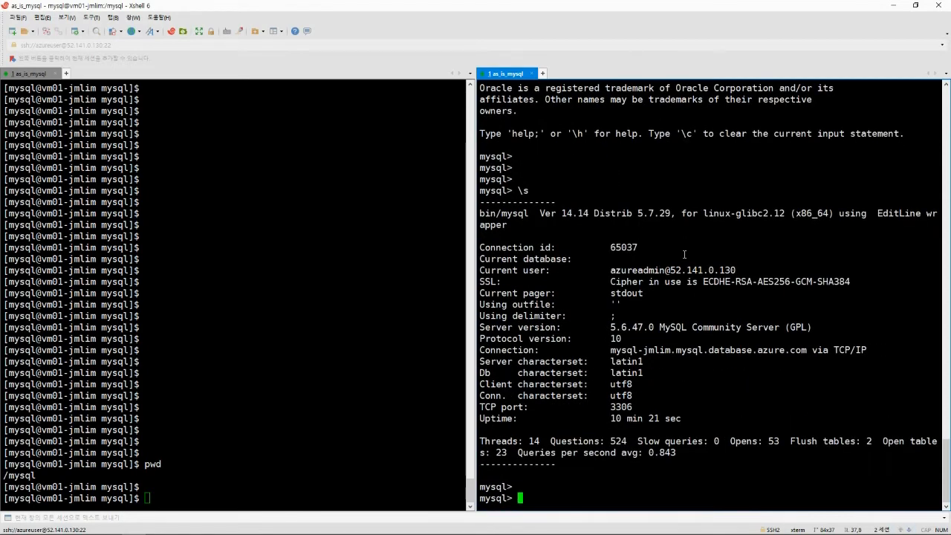
key(Return)
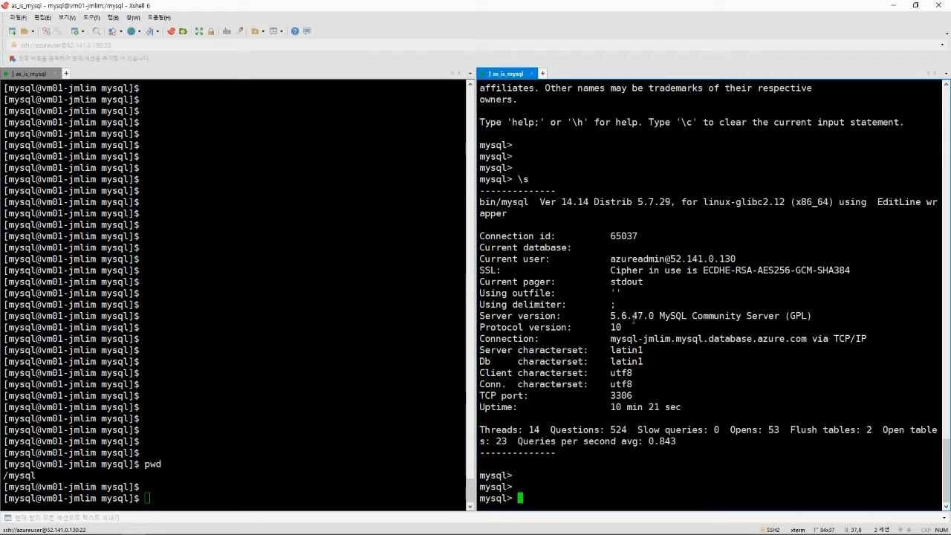
mouse_move(623, 315)
mouse_down()
mouse_move(719, 315)
mouse_move(612, 310)
mouse_up()
click(612, 311)
drag(481, 315, 812, 315)
click(786, 311)
key(Return)
key(Return)
text(sele)
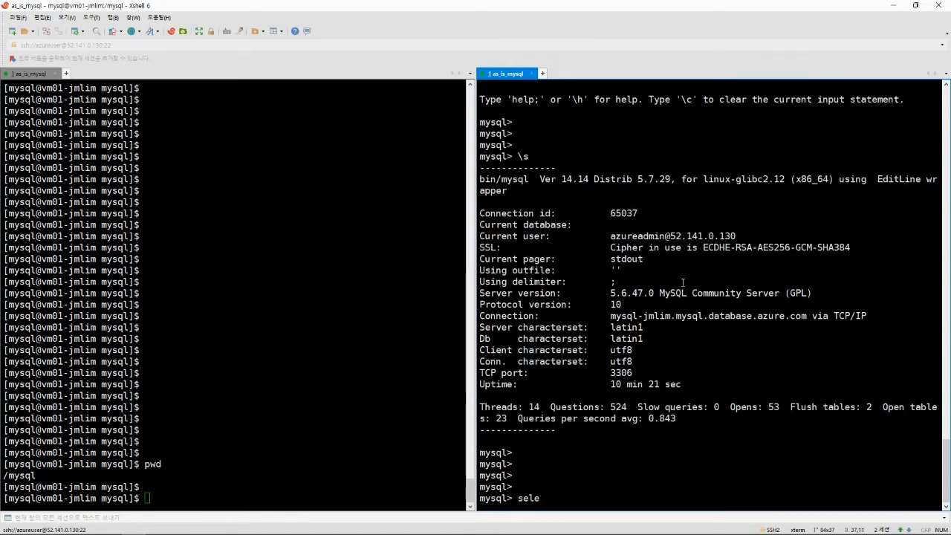
text(ct @@version;)
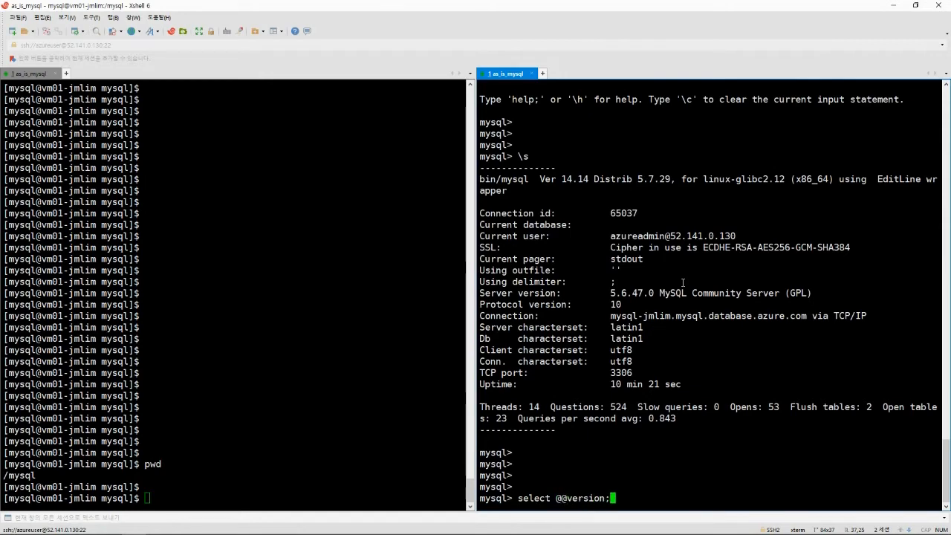
key(Return)
key(Return)
drag(494, 441, 546, 440)
click(568, 438)
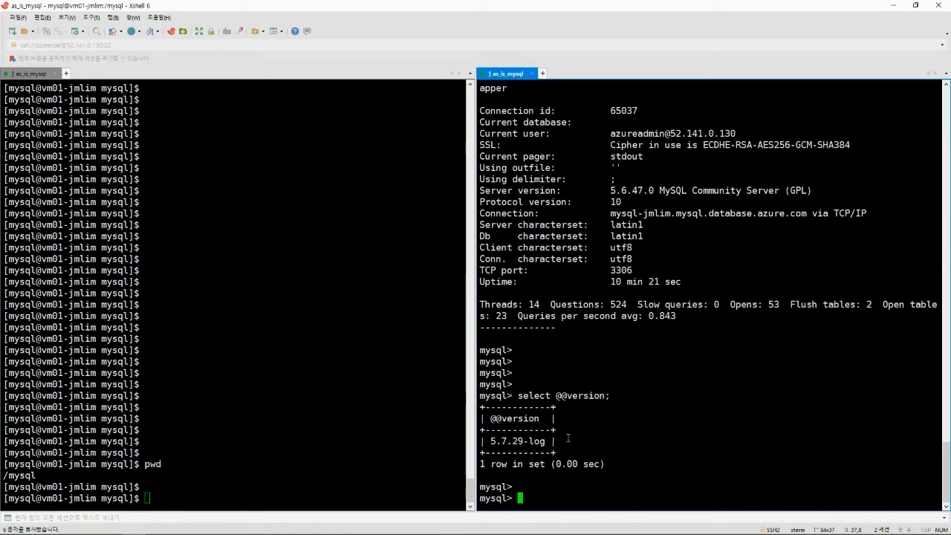
Return to PowerPoint and present slide 17 full screen.
click(393, 373)
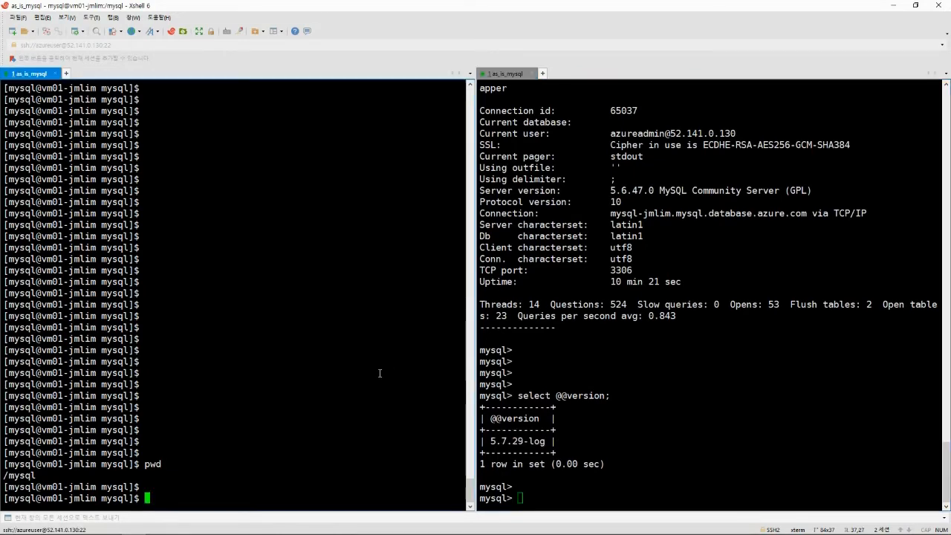
key(alt+Tab)
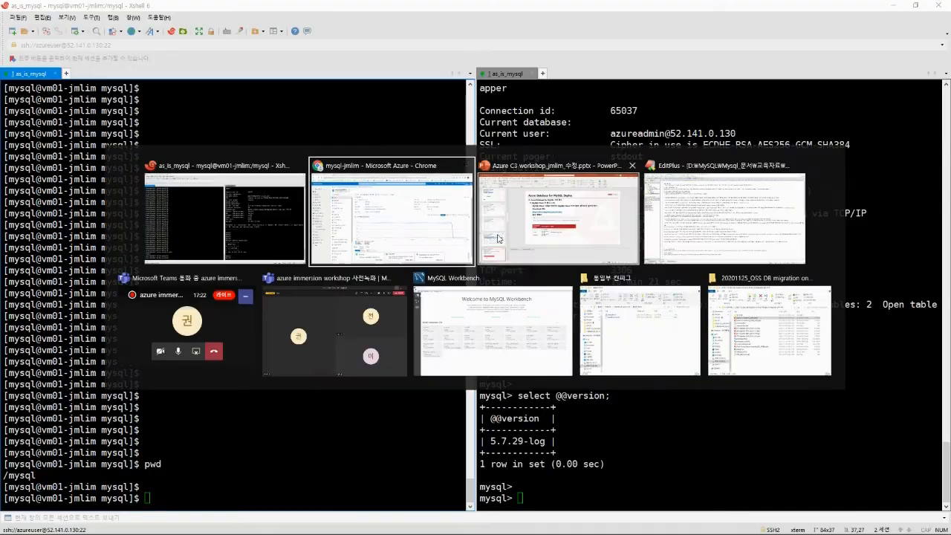
click(498, 238)
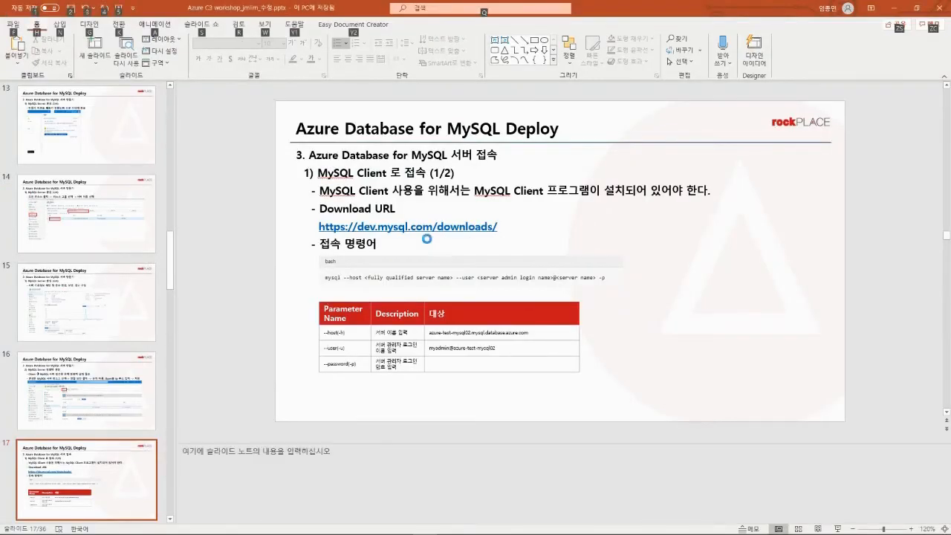
key(shift+F5)
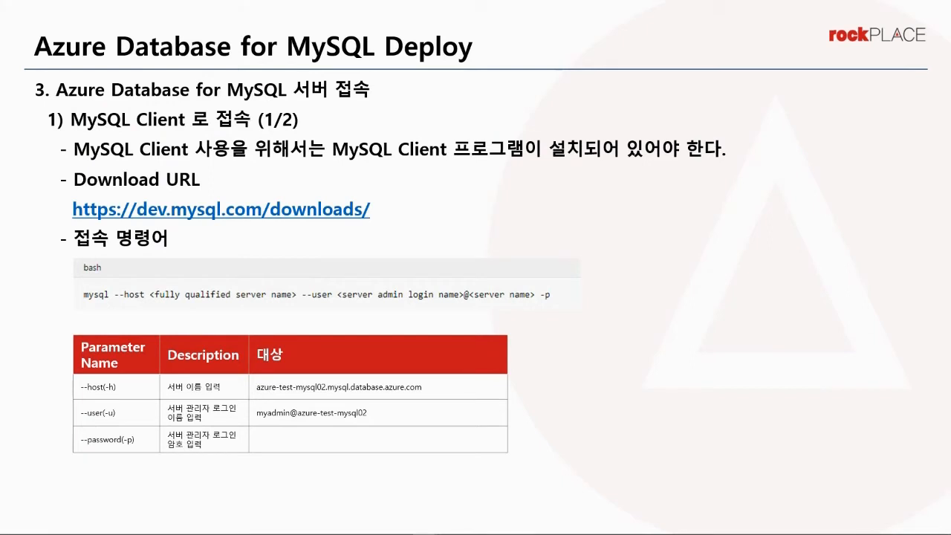
Advance two slides to MySQL Workbench GUI (1/3), end the show and switch to Workbench.
key(Right)
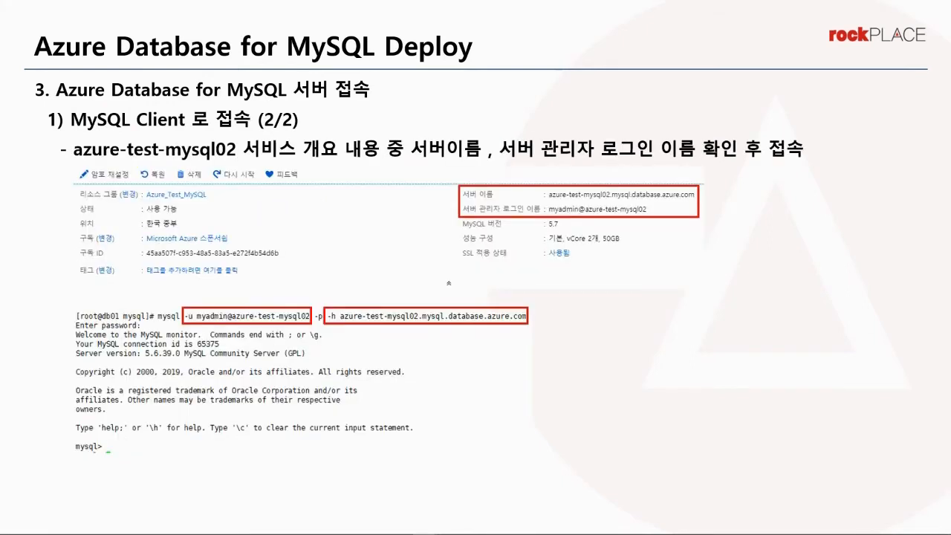
key(Right)
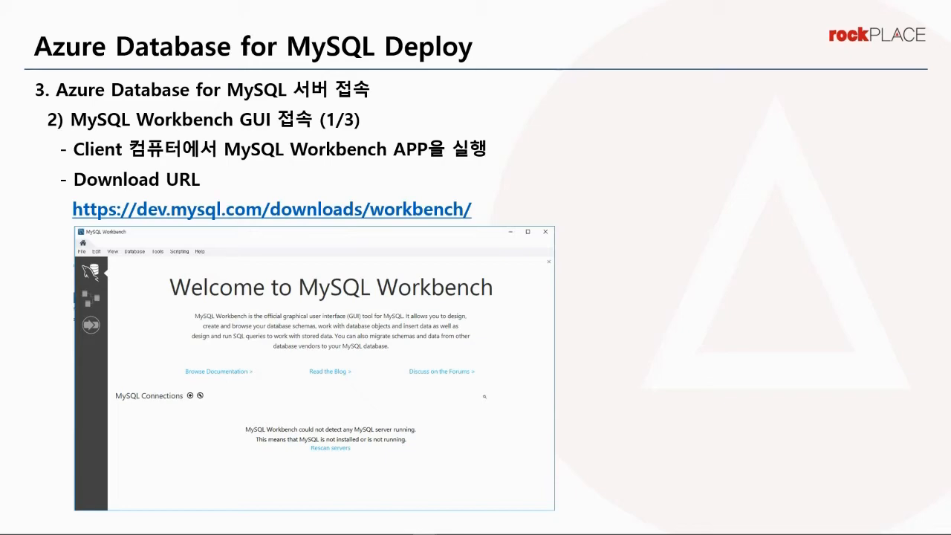
key(Escape)
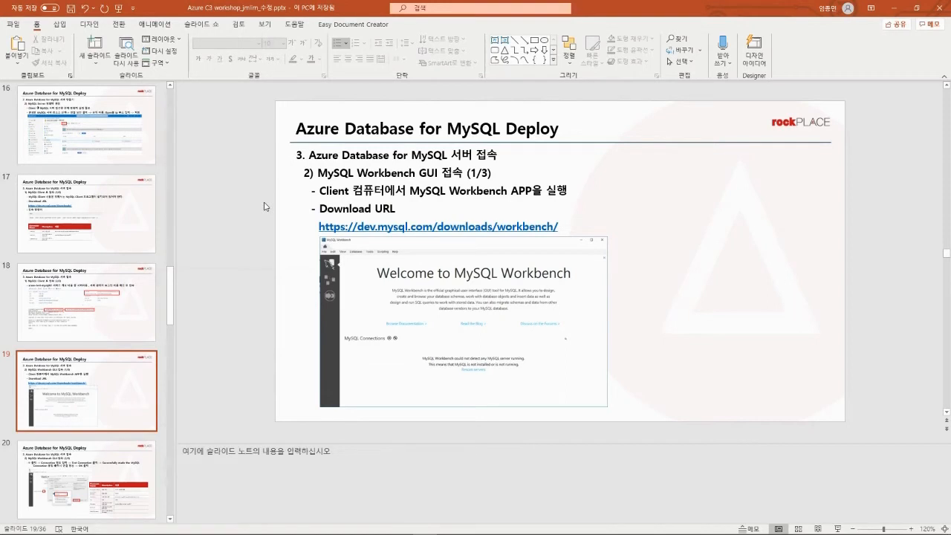
key(alt+Tab)
key(alt+Tab)
key(alt+Tab)
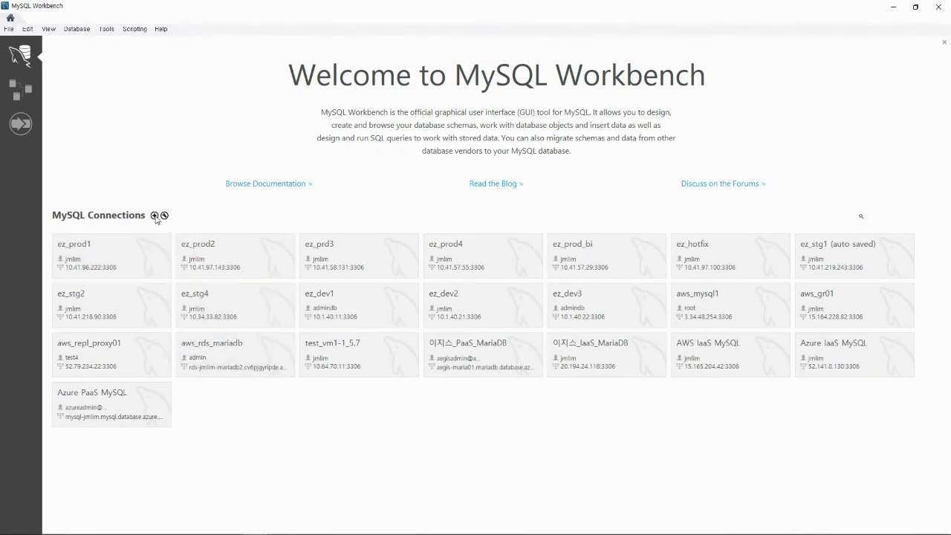
Open the Setup New Connection dialog from the + icon beside MySQL Connections and select Hostname.
click(155, 216)
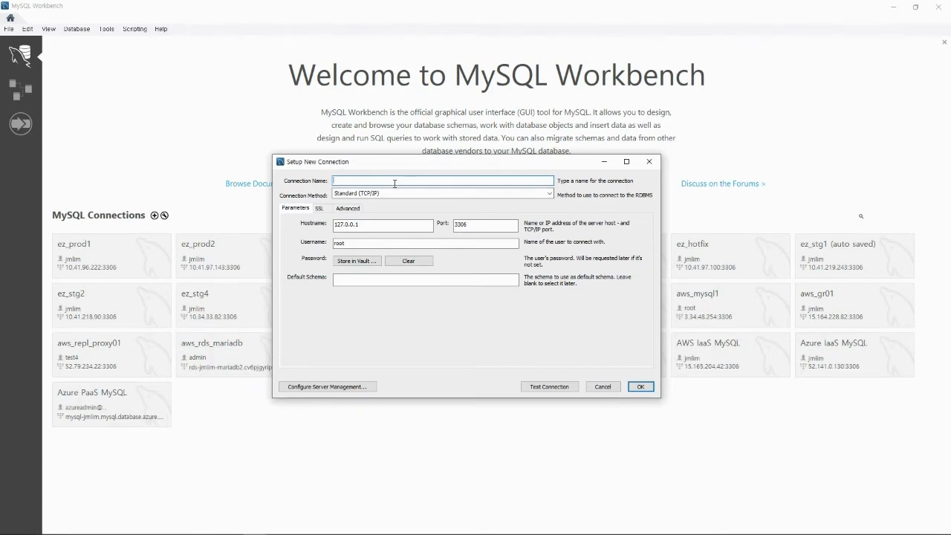
click(360, 224)
key(alt+Tab)
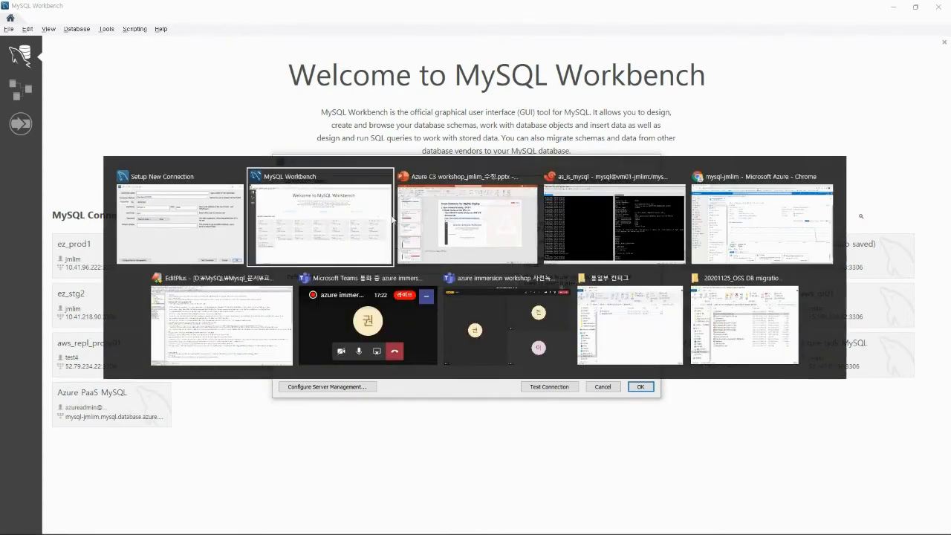
Look up the server name and admin login on the mysql-jmlim Azure overview page.
click(756, 226)
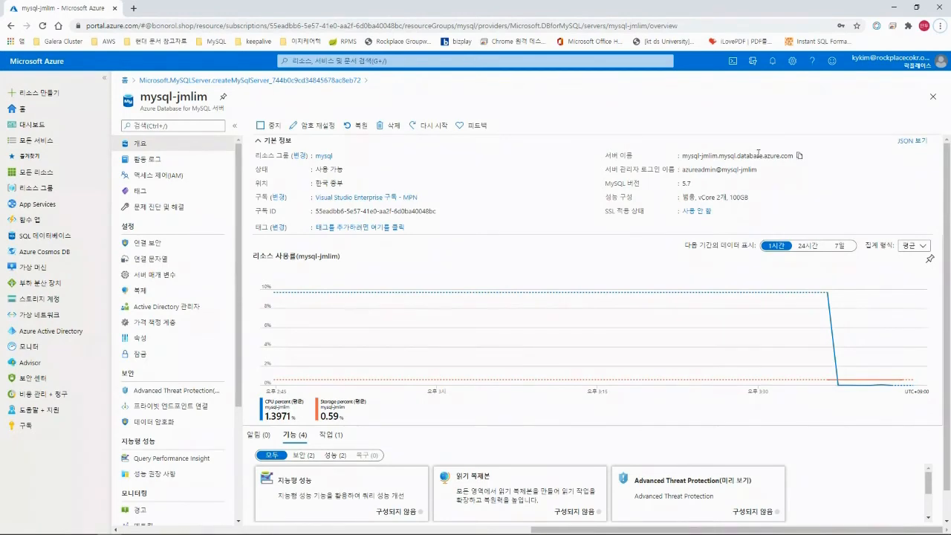
key(alt+Tab)
click(392, 239)
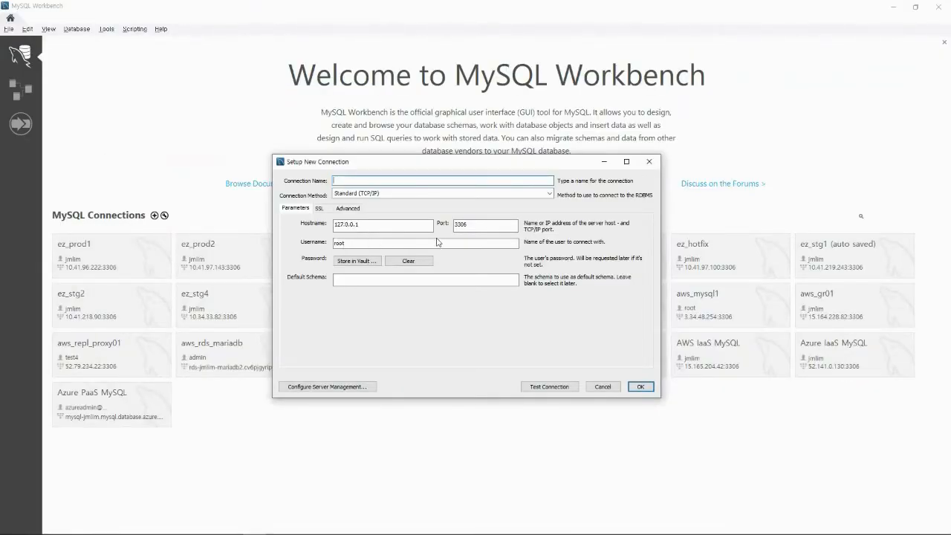
key(alt+Tab)
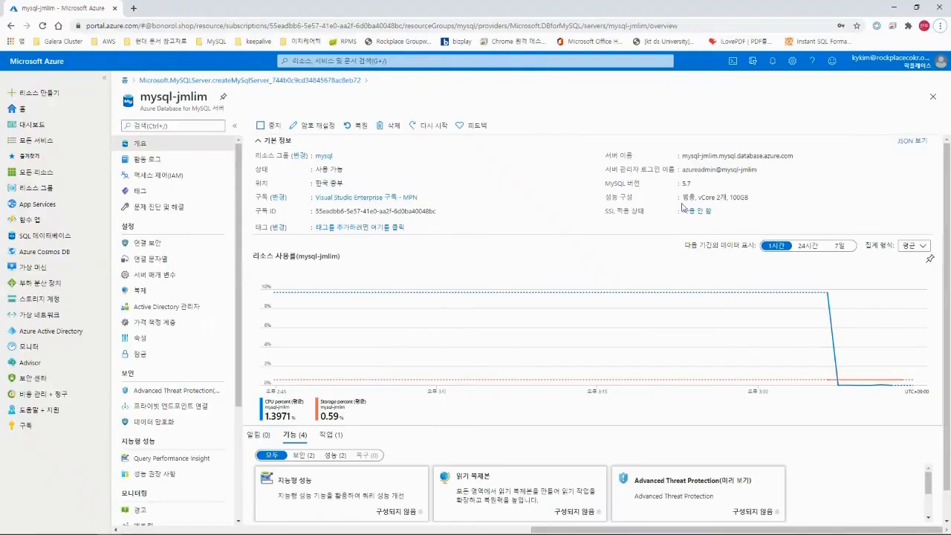
mouse_move(726, 170)
Cancel the Setup New Connection dialog without saving a new connection.
key(alt+Tab)
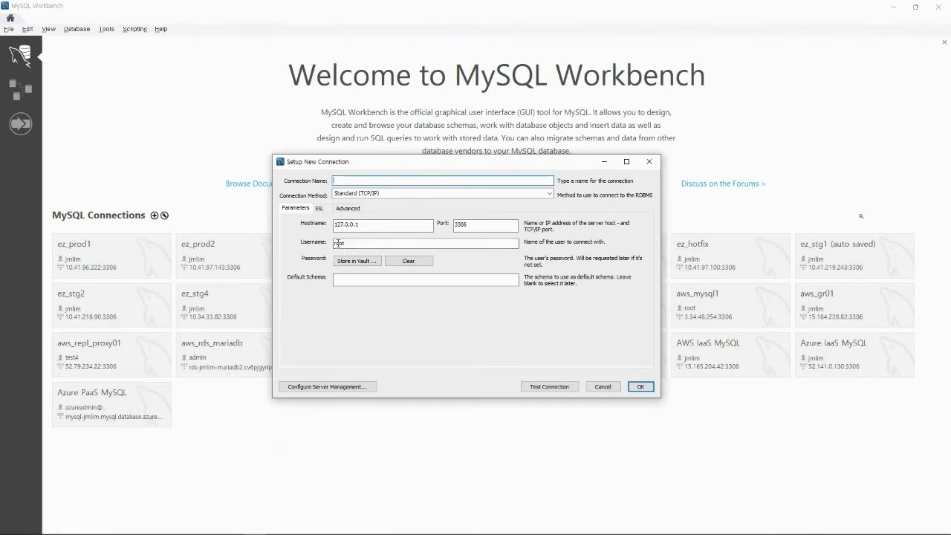
click(357, 243)
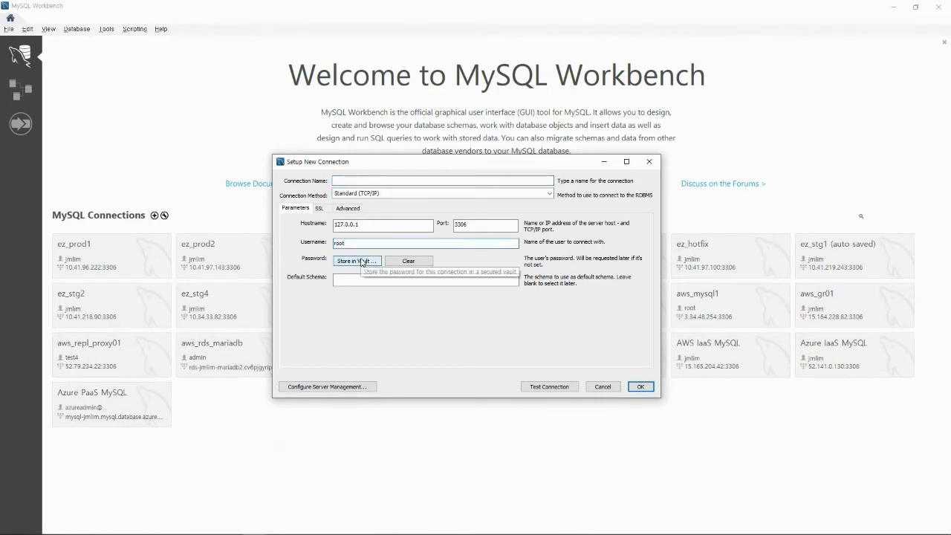
click(603, 386)
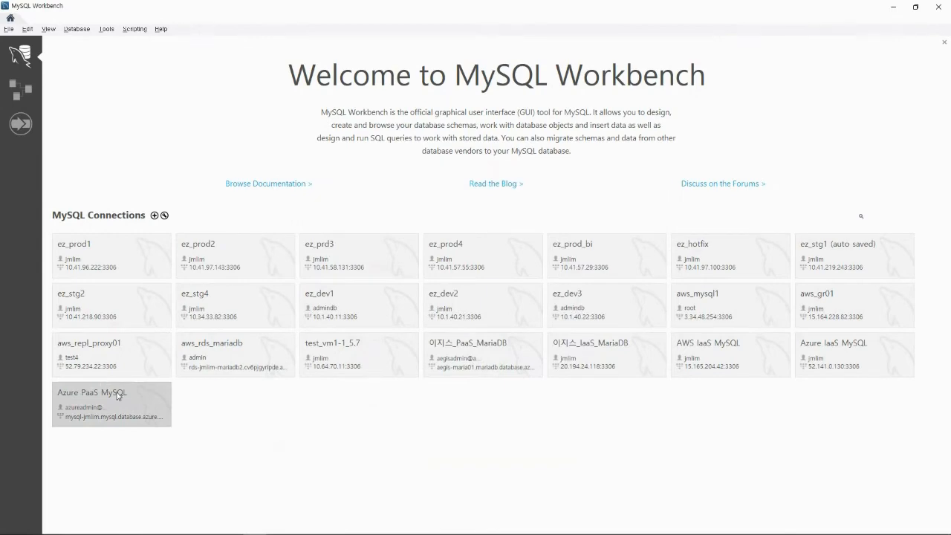
Edit the Azure PaaS MySQL connection, run Test Connection successfully, then close the manager.
right_click(120, 396)
click(342, 335)
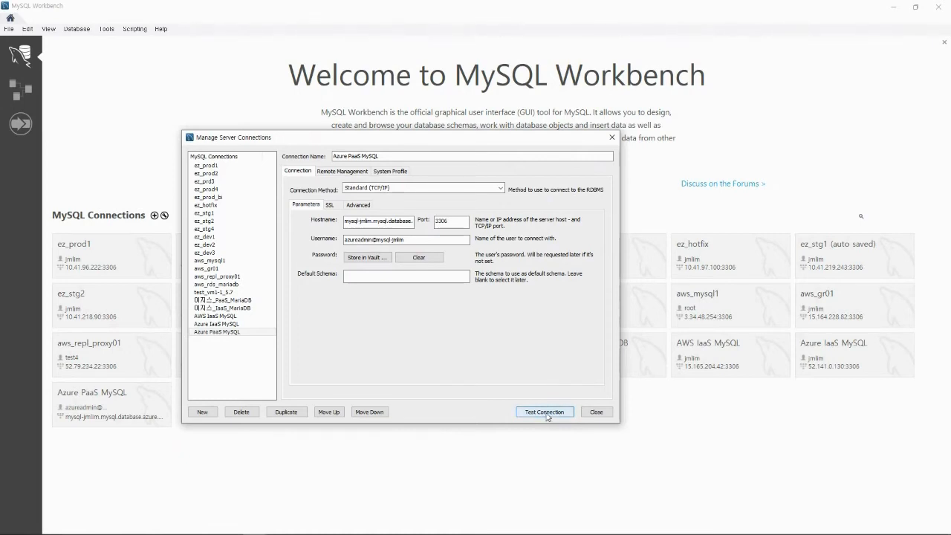
click(547, 415)
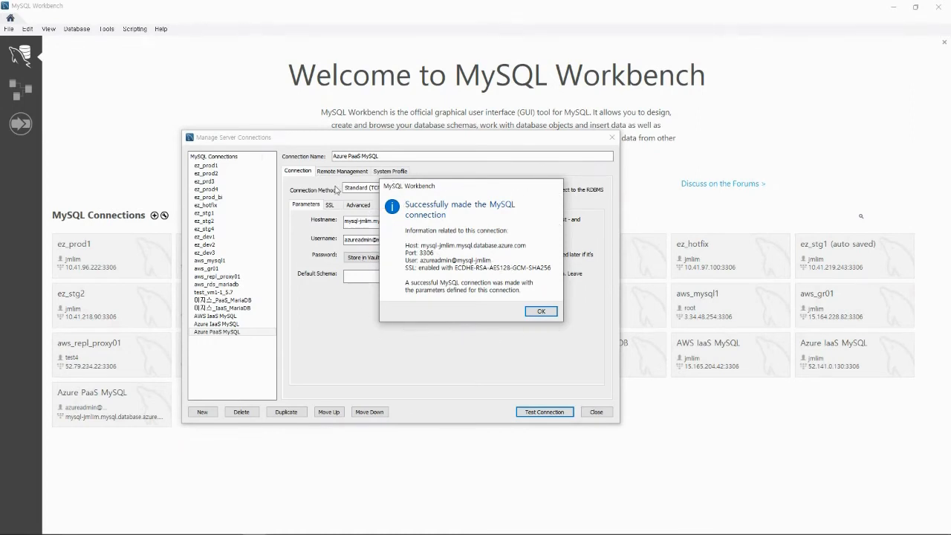
click(540, 312)
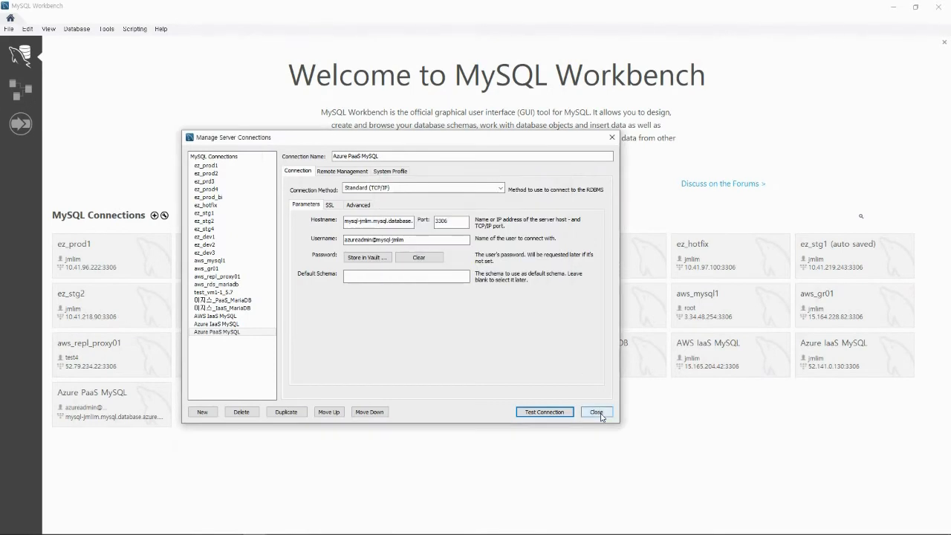
click(598, 412)
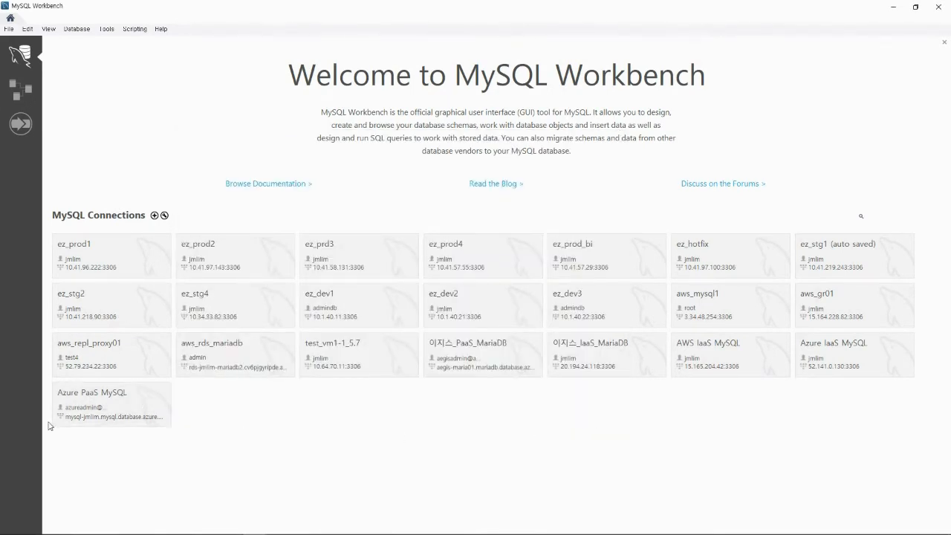
click(136, 399)
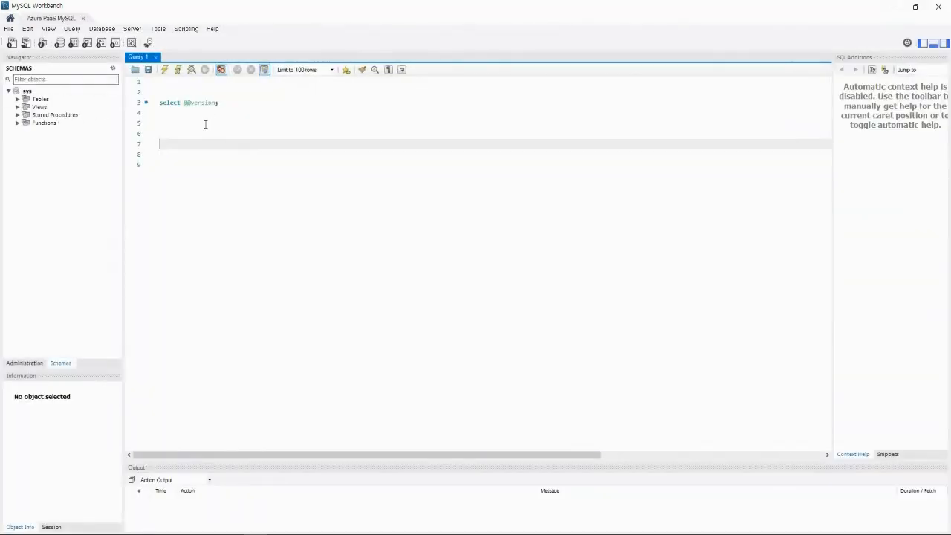
click(211, 124)
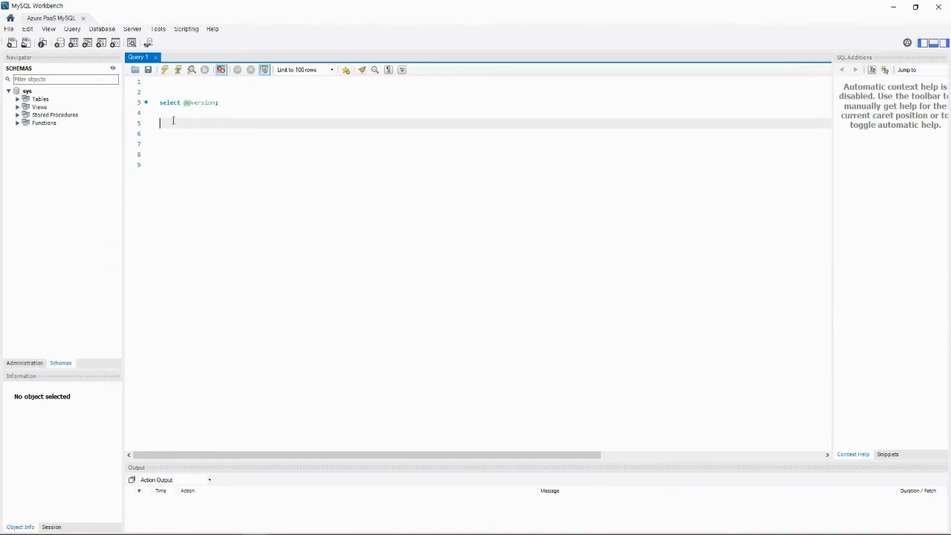
click(193, 103)
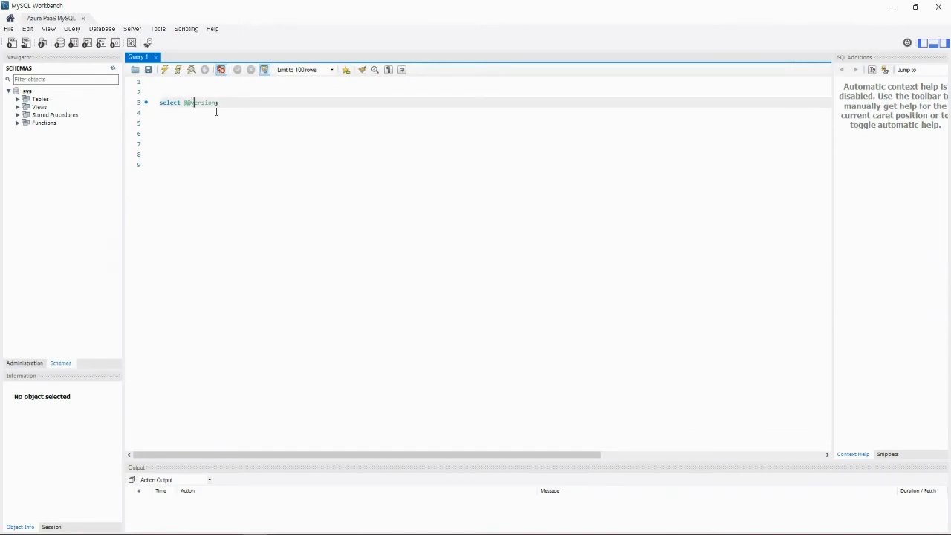
key(ctrl+Return)
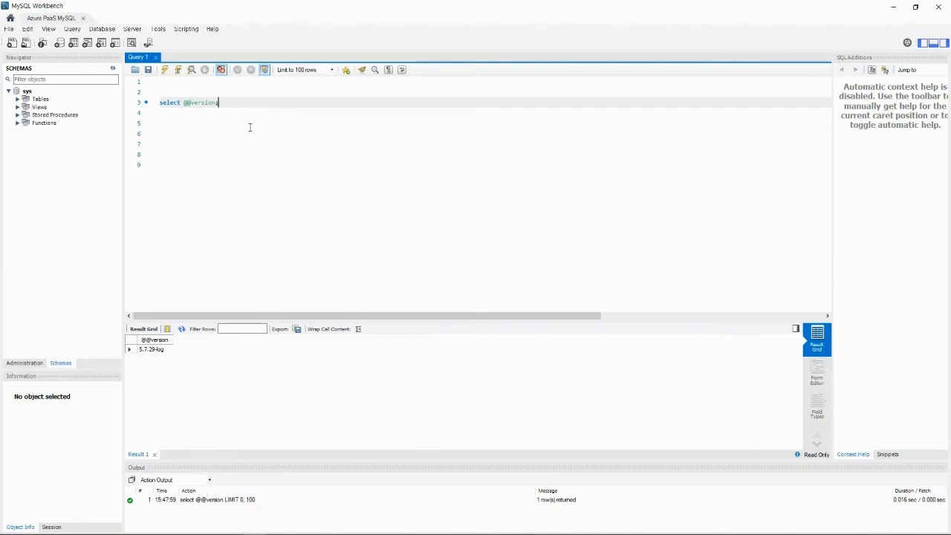
key(alt+Tab)
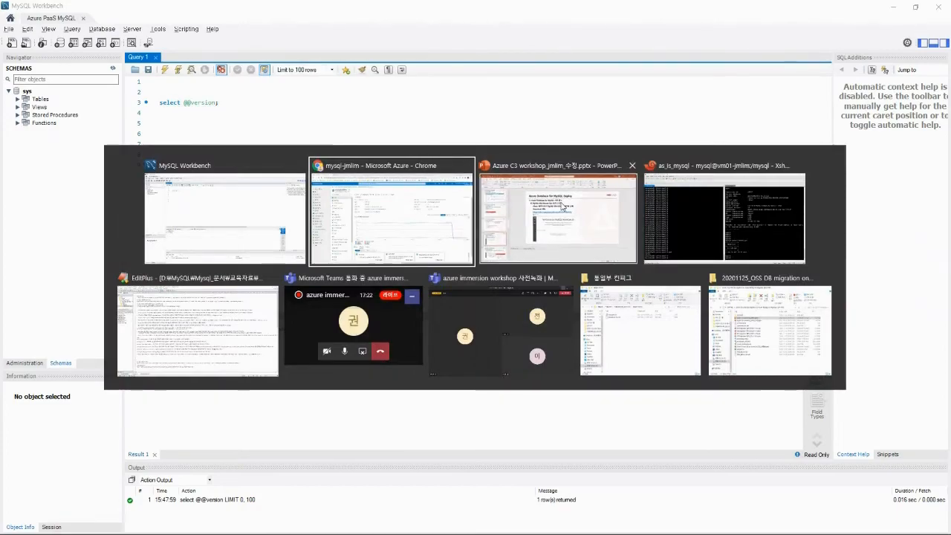
Bring PowerPoint forward and play the slide show from slide 19, MySQL Workbench GUI (1/3).
click(563, 208)
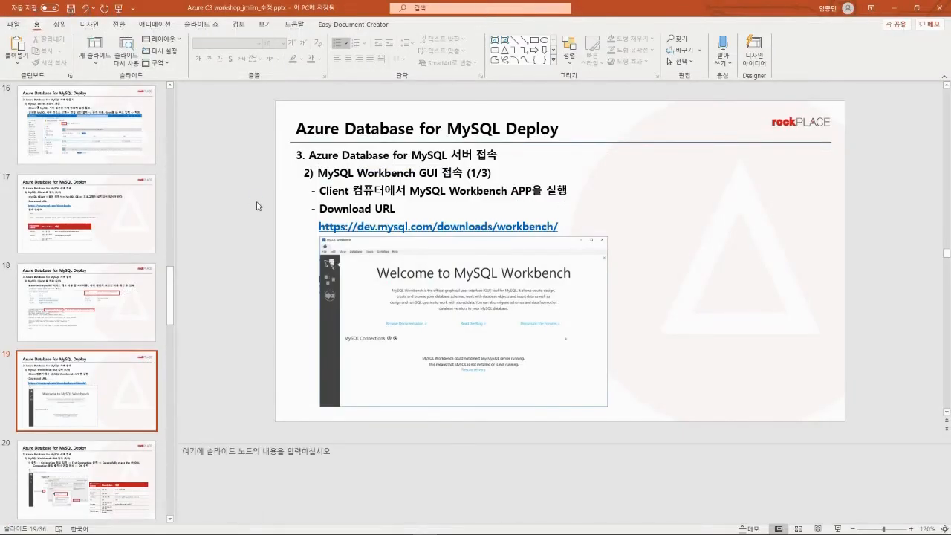
key(shift+F5)
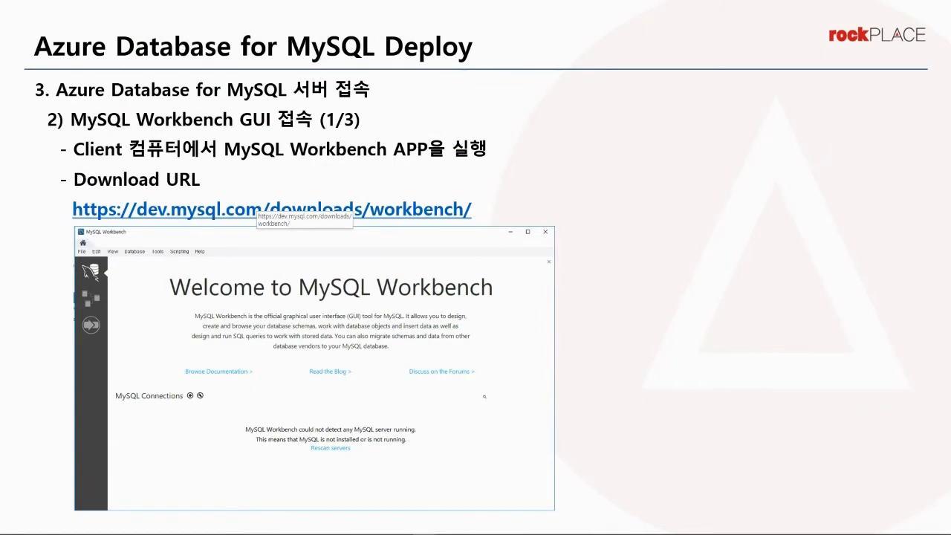
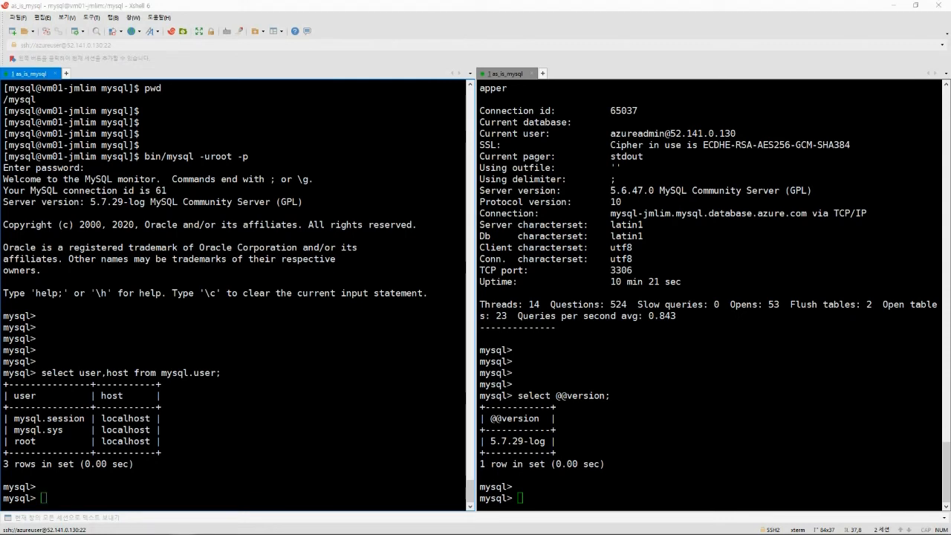
Create the MySQL user 'jmlim'@'%' with its password on the source server.
click(241, 310)
text(create user 'jmlim'@'%' identified by '123';)
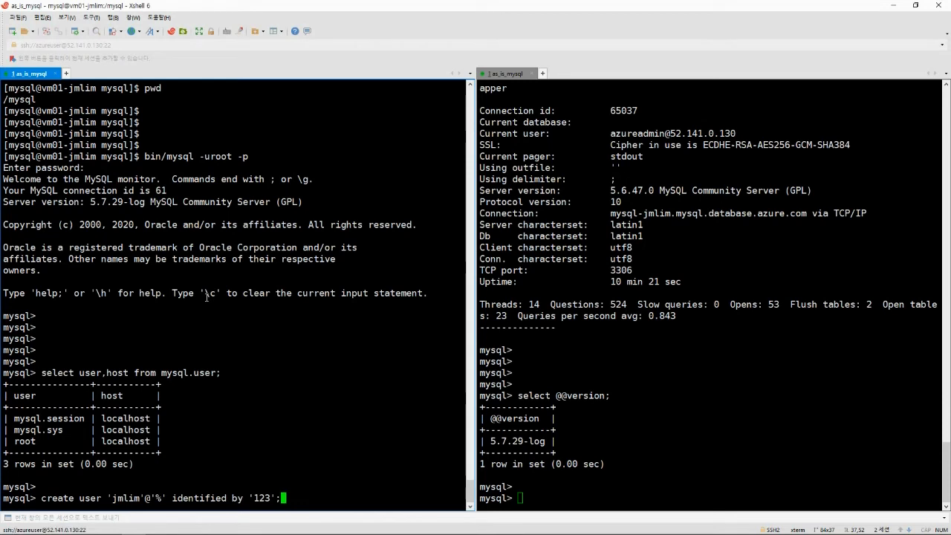
double_click(131, 498)
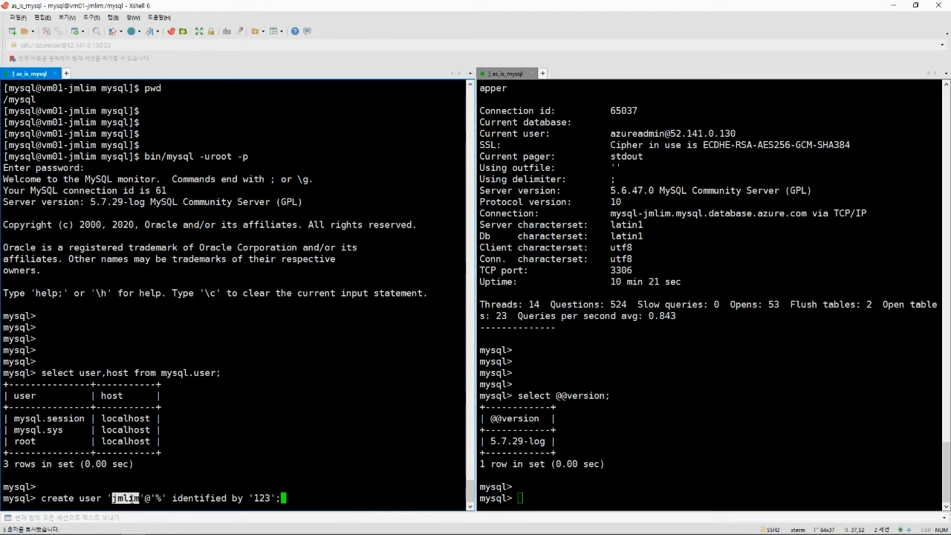
click(130, 499)
double_click(131, 498)
click(132, 500)
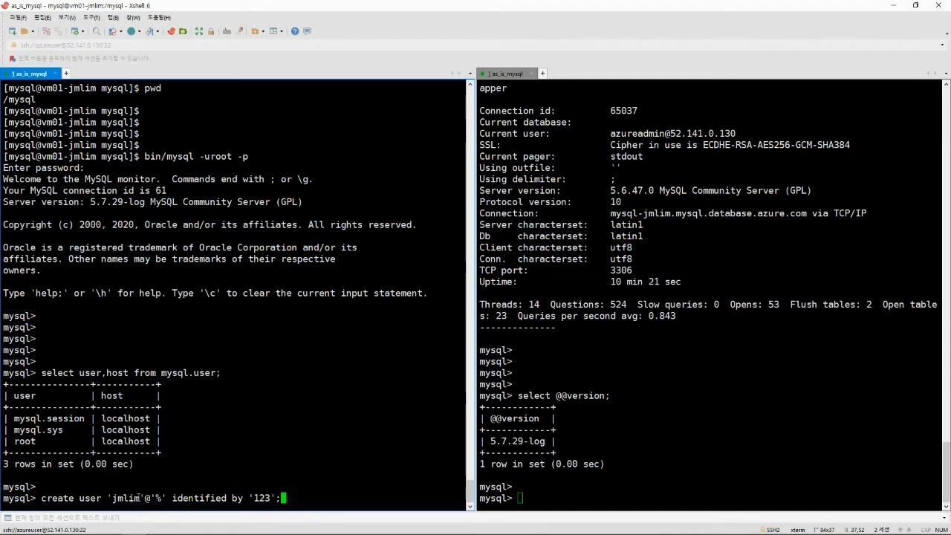
double_click(158, 498)
click(159, 500)
double_click(265, 498)
click(263, 487)
key(Return)
key(Return)
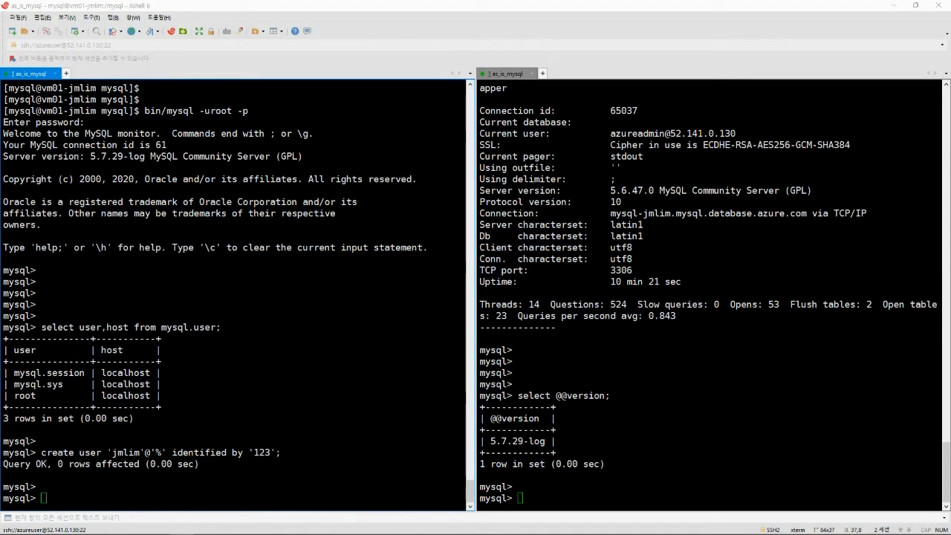
Grant 'jmlim'@'%' ALL privileges on *.*.
click(182, 282)
right_click(185, 284)
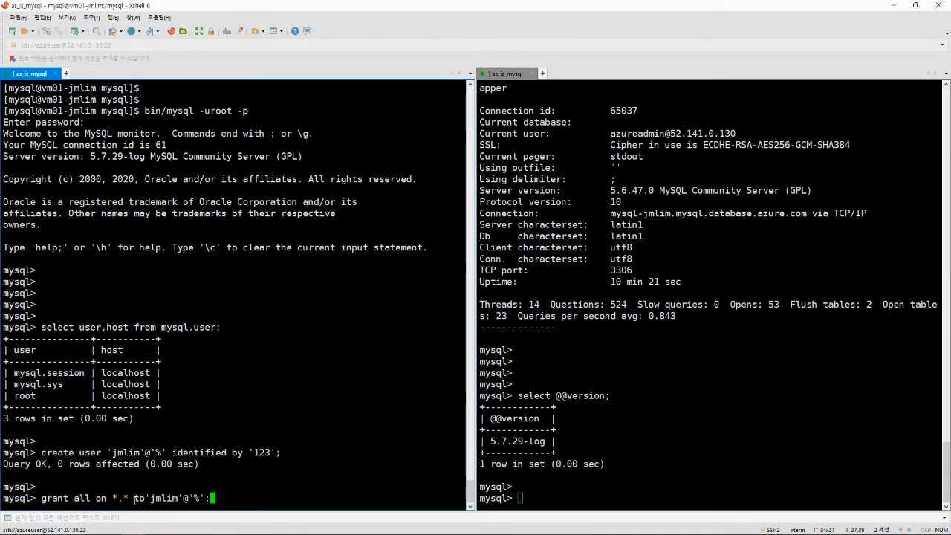
double_click(80, 498)
drag(113, 498, 127, 498)
drag(130, 499, 112, 499)
click(113, 499)
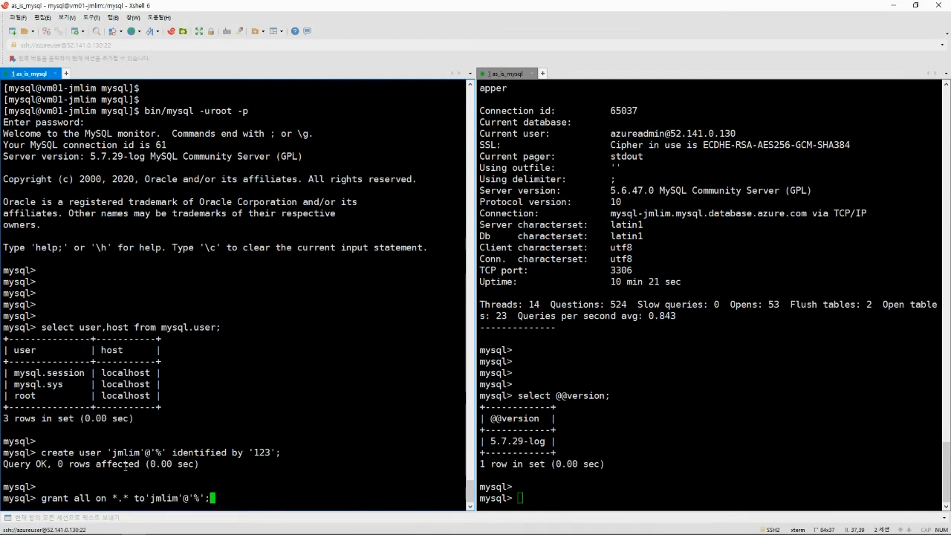
double_click(81, 498)
click(81, 499)
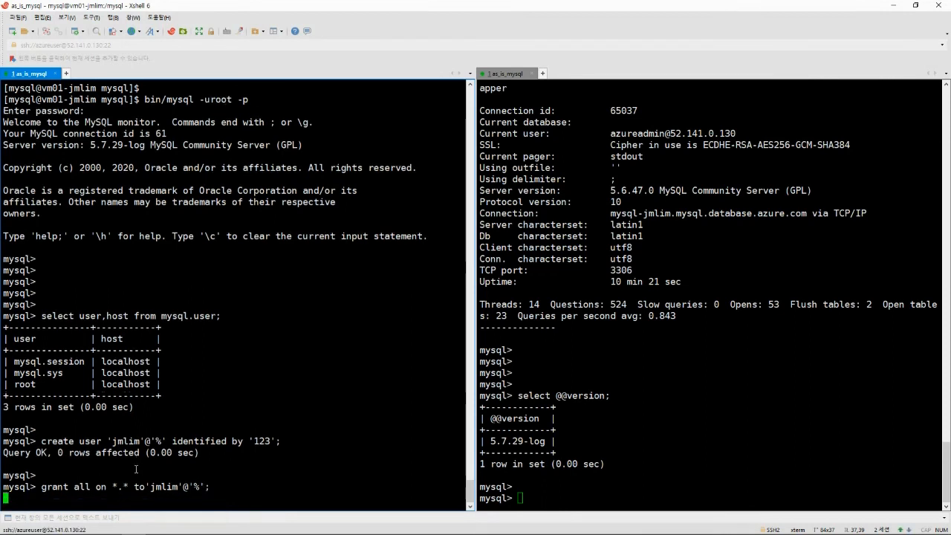
key(Return)
key(Return)
key(Return)
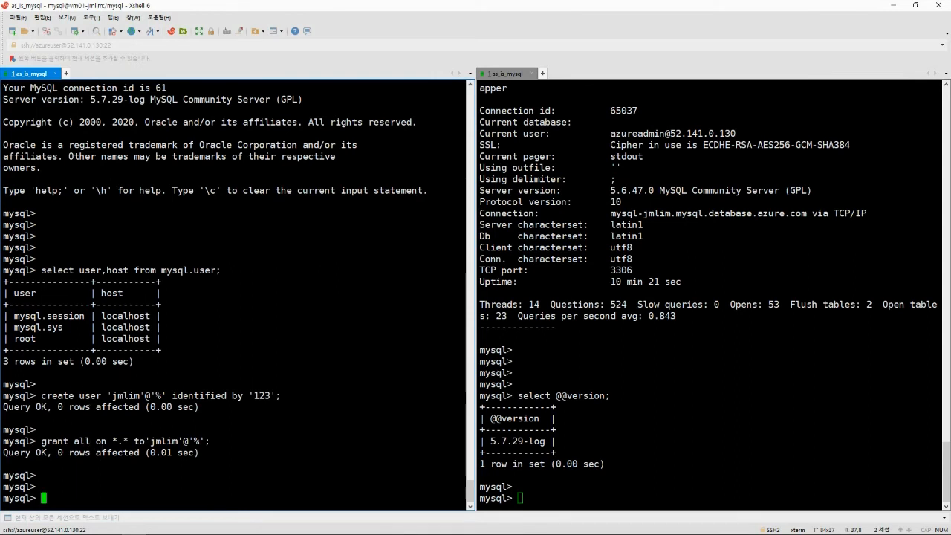
Create the 'repl'@'%' user account.
key(alt+Tab)
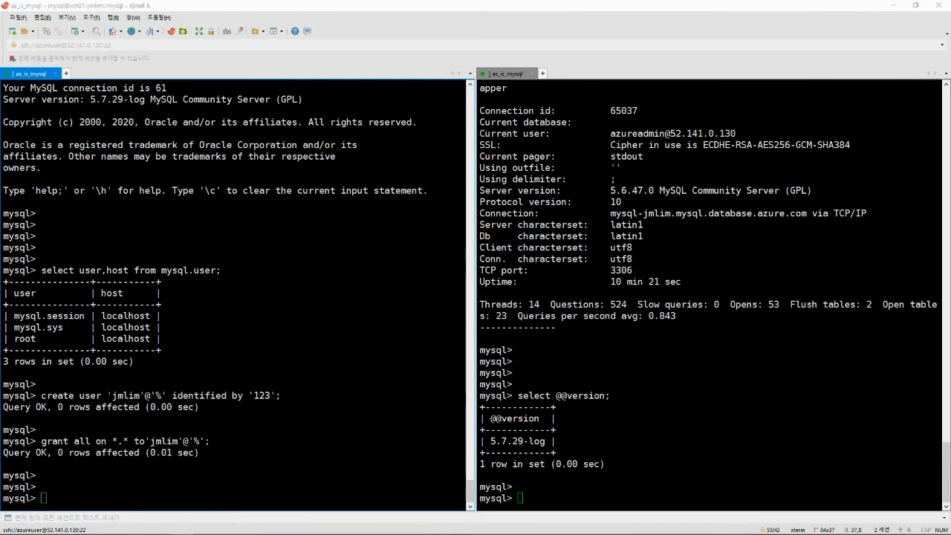
key(alt+Tab)
text(create user 'repl'@'%' identified by '123';)
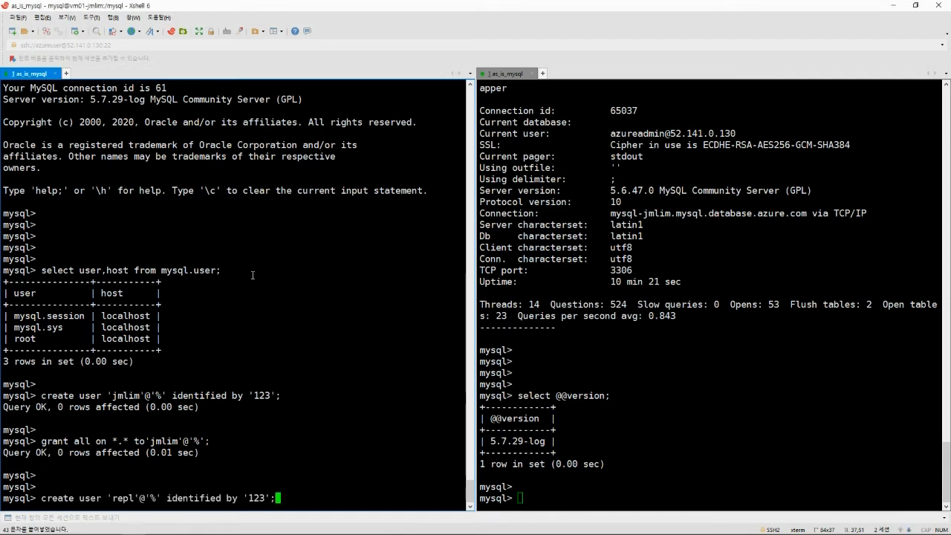
key(Return)
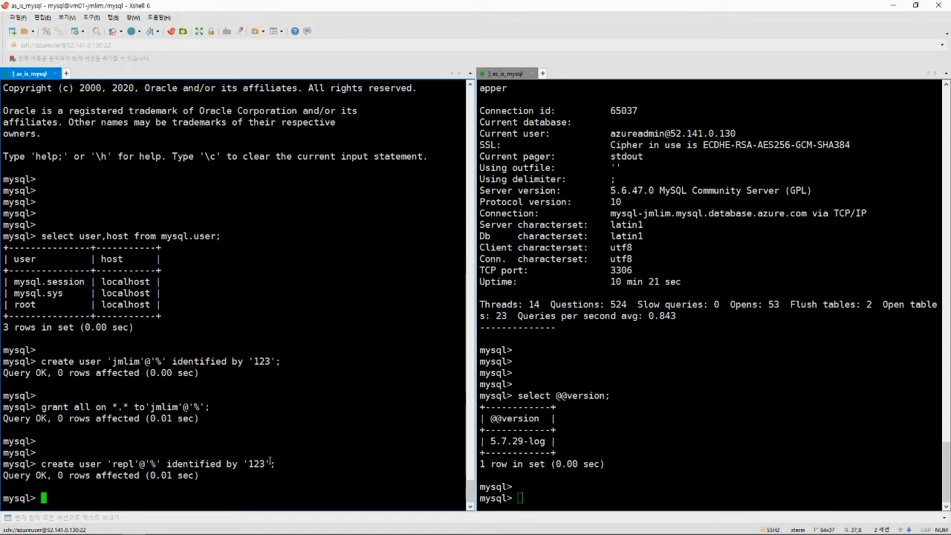
Grant REPLICATION SLAVE on *.* to 'repl'@'%'.
key(alt+Tab)
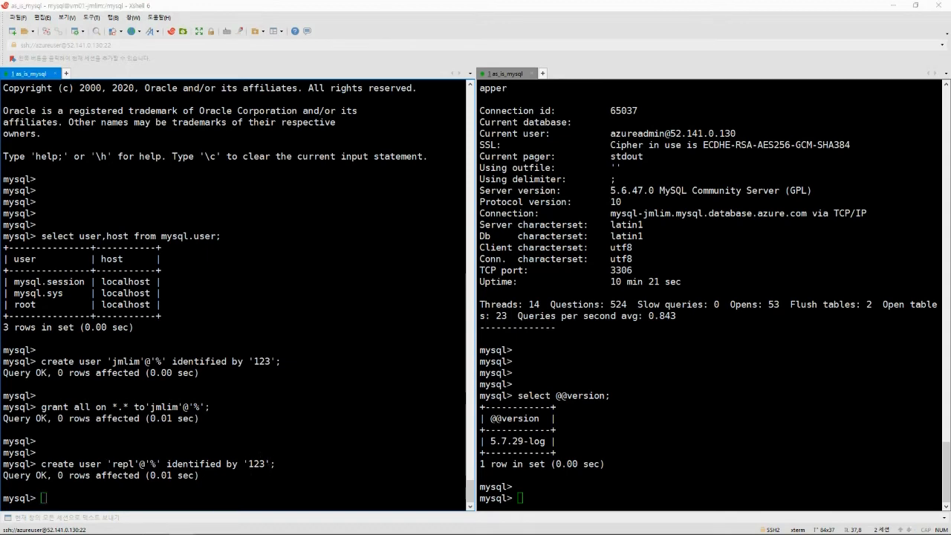
click(229, 384)
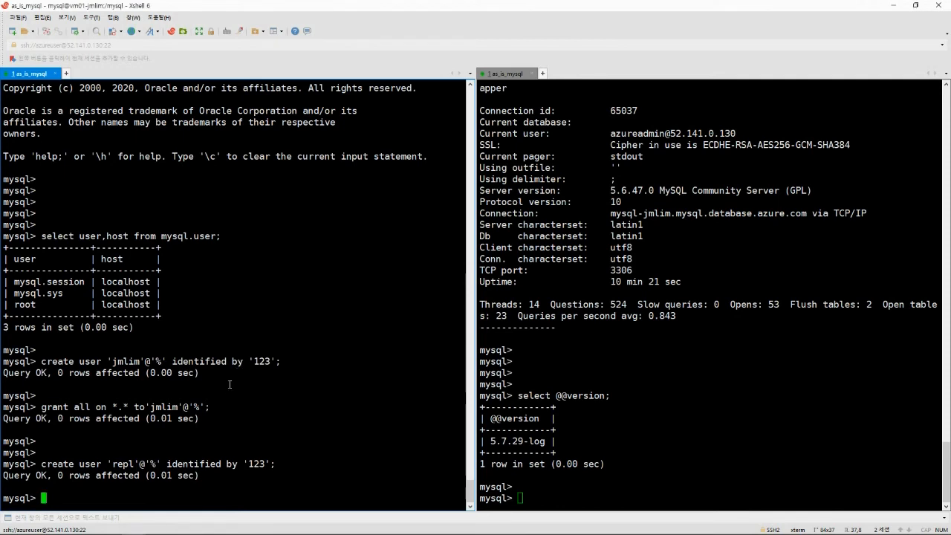
text(grant replication slave on *.* to'repl'@'%';)
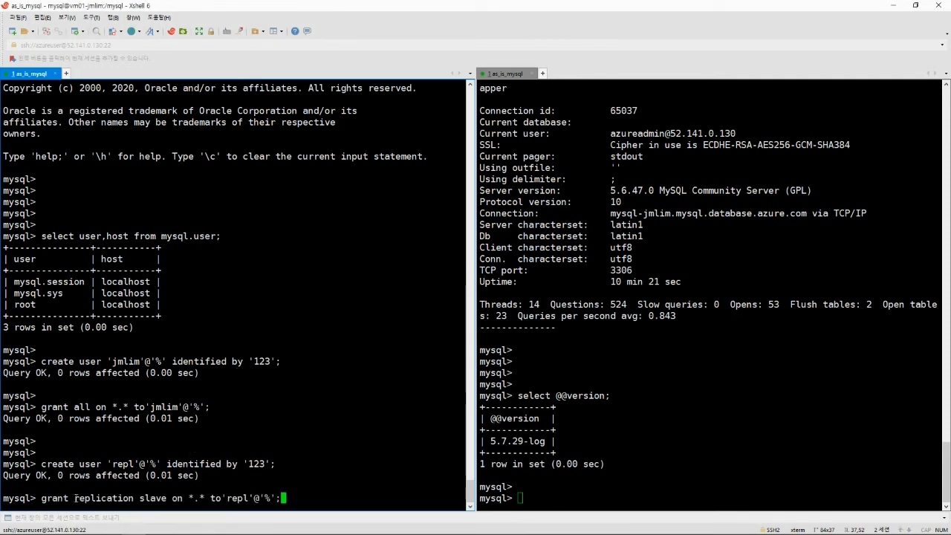
drag(74, 498, 168, 498)
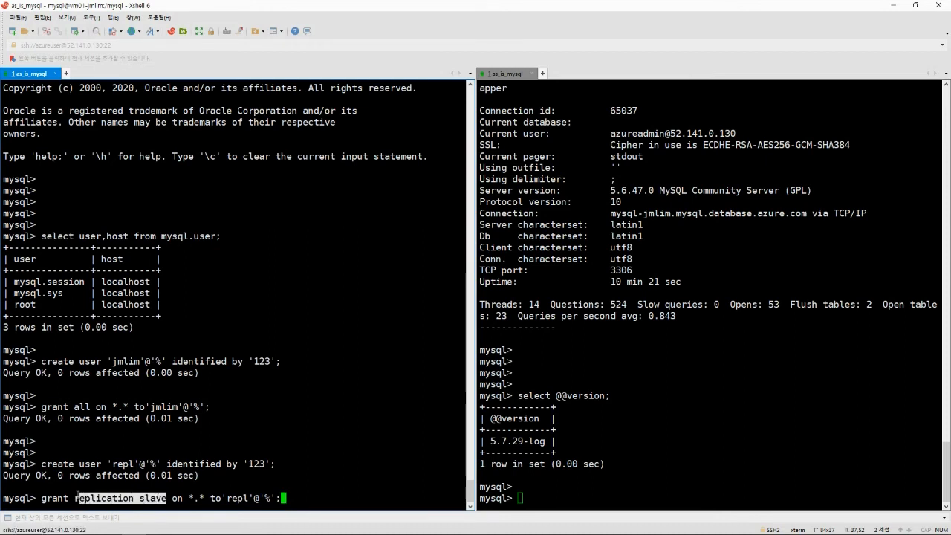
mouse_move(75, 498)
mouse_down()
mouse_move(170, 499)
mouse_move(75, 498)
mouse_up()
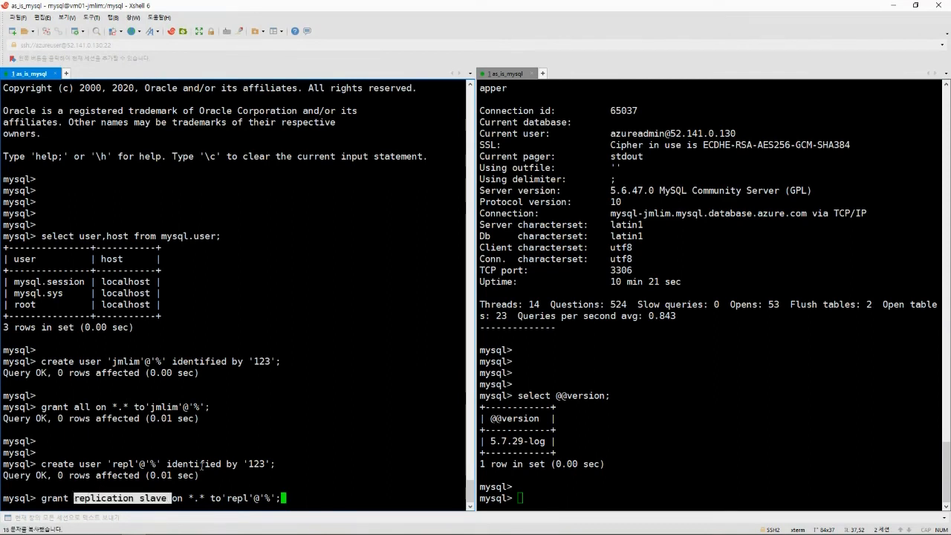
click(338, 430)
key(Return)
key(Return)
key(Return)
key(Return)
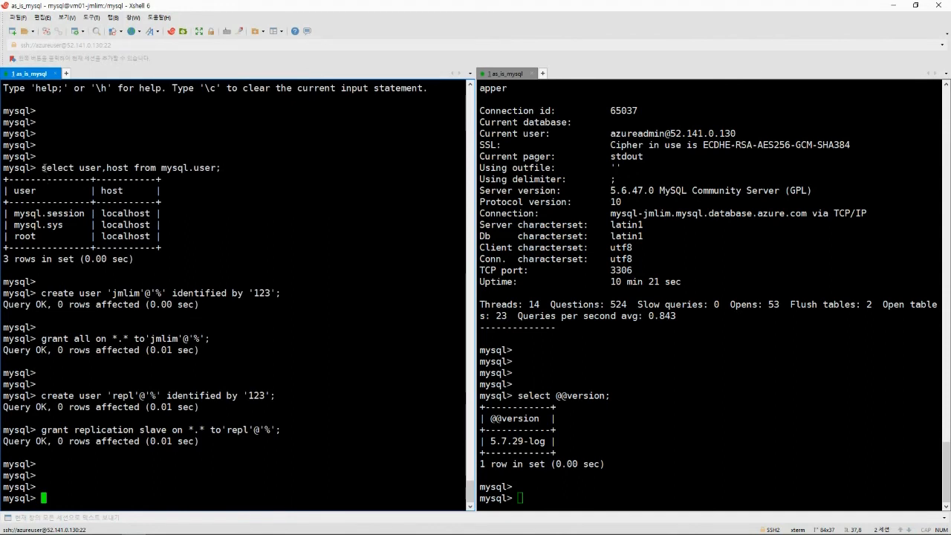
Rerun the mysql.user query to confirm jmlim and repl among the five users.
drag(42, 168, 222, 168)
middle_click(223, 168)
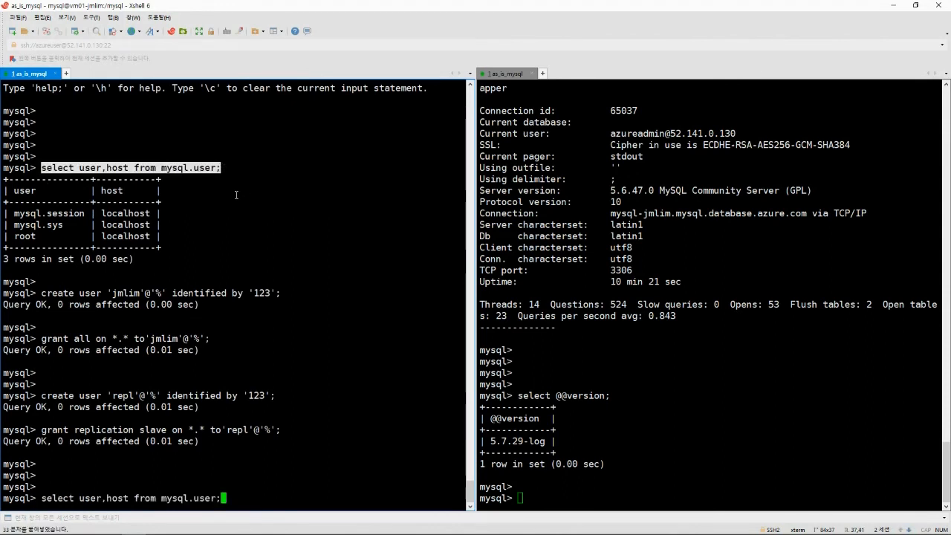
key(Return)
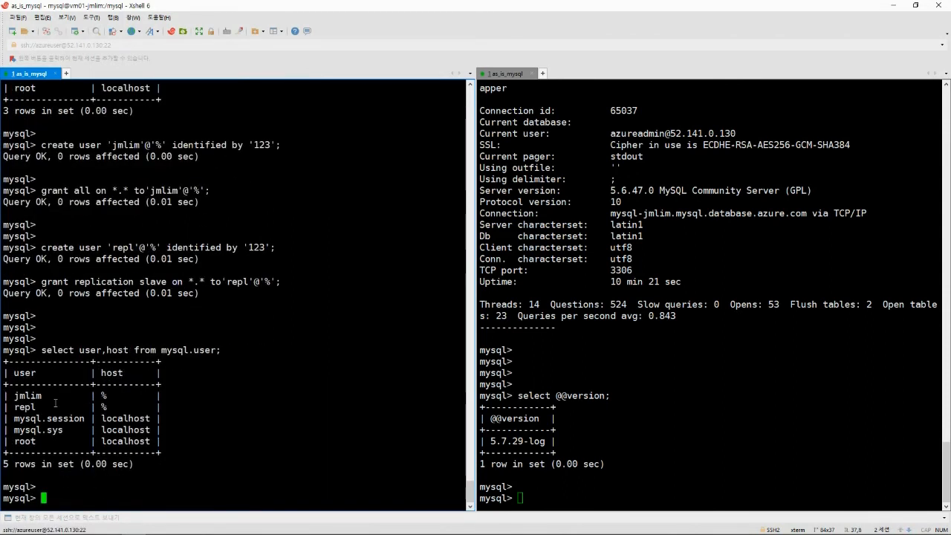
drag(9, 395, 146, 408)
click(190, 365)
Quit the MySQL client with \q.
key(Return)
key(Return)
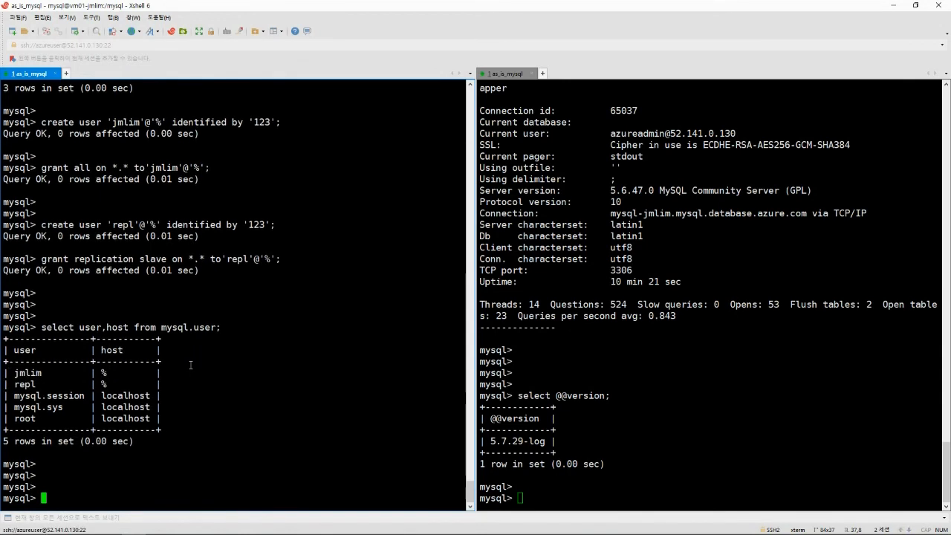
text(\q)
key(Return)
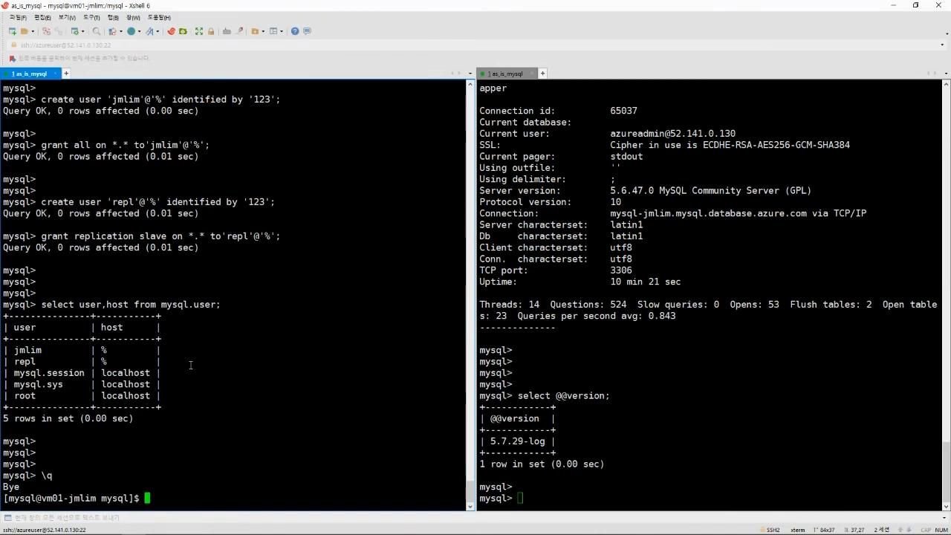
key(Return)
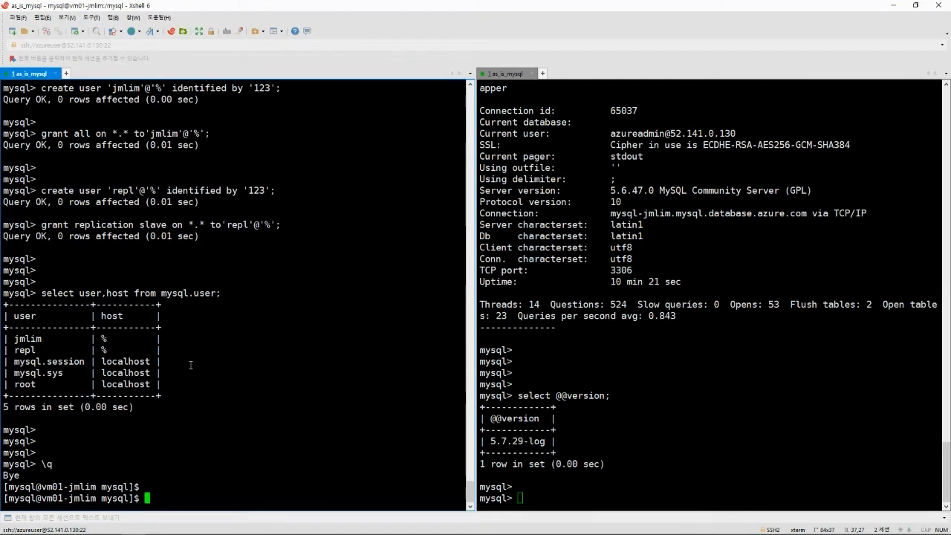
Paste the mysqldump command for employees using --single-transaction, routines, triggers, events and --master-data=2.
key(alt+Tab)
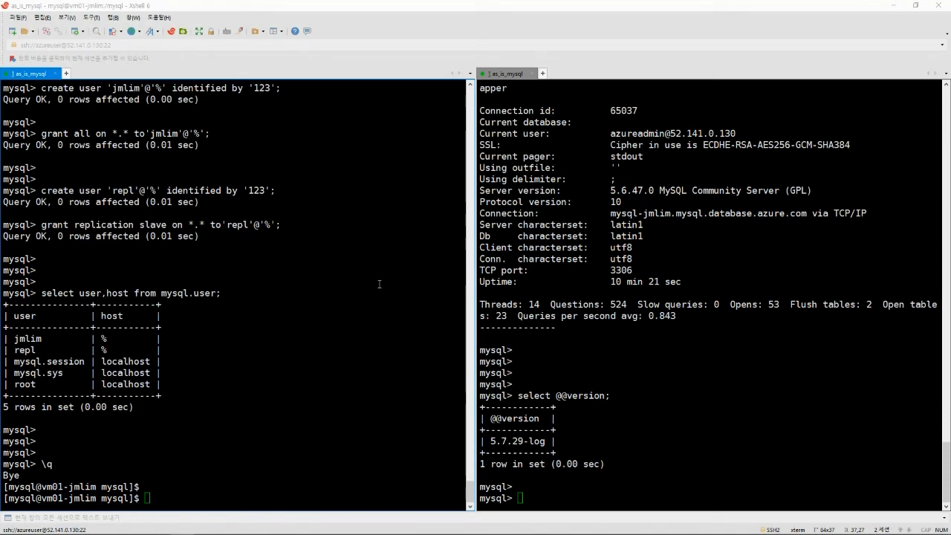
click(248, 280)
right_click(243, 280)
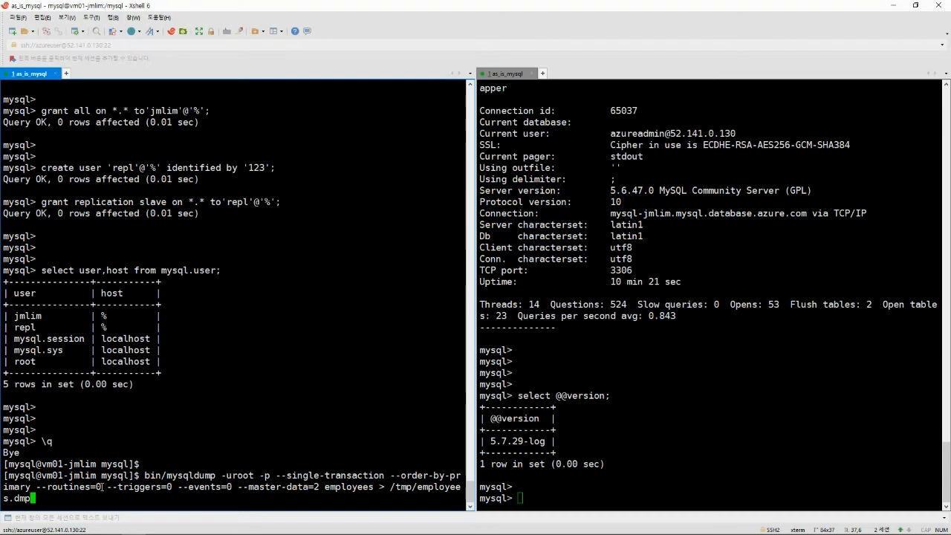
double_click(78, 487)
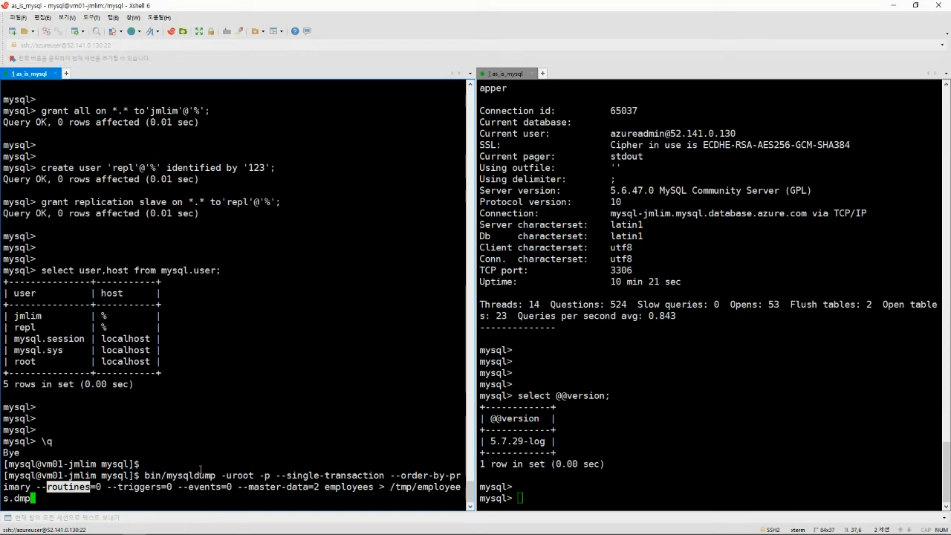
double_click(229, 487)
drag(229, 487, 63, 487)
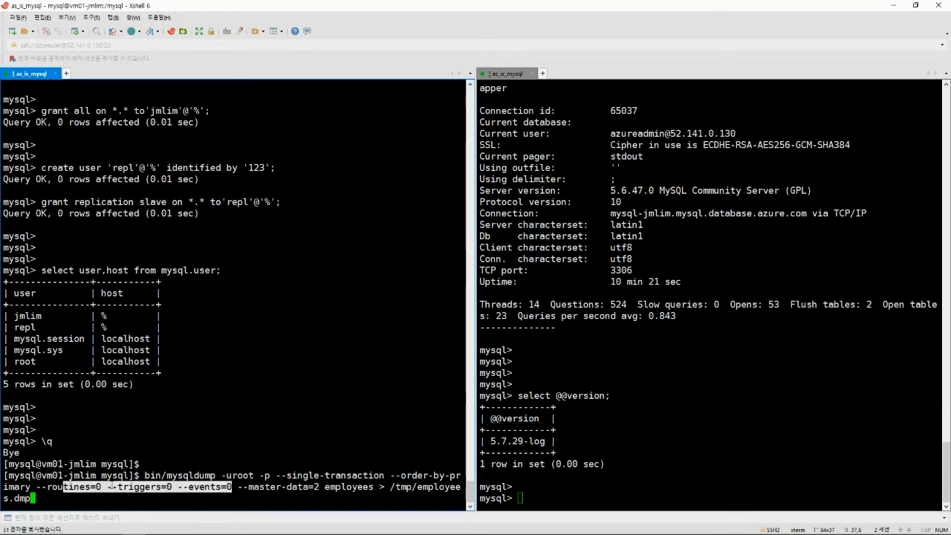
click(214, 487)
drag(230, 488, 31, 488)
click(277, 492)
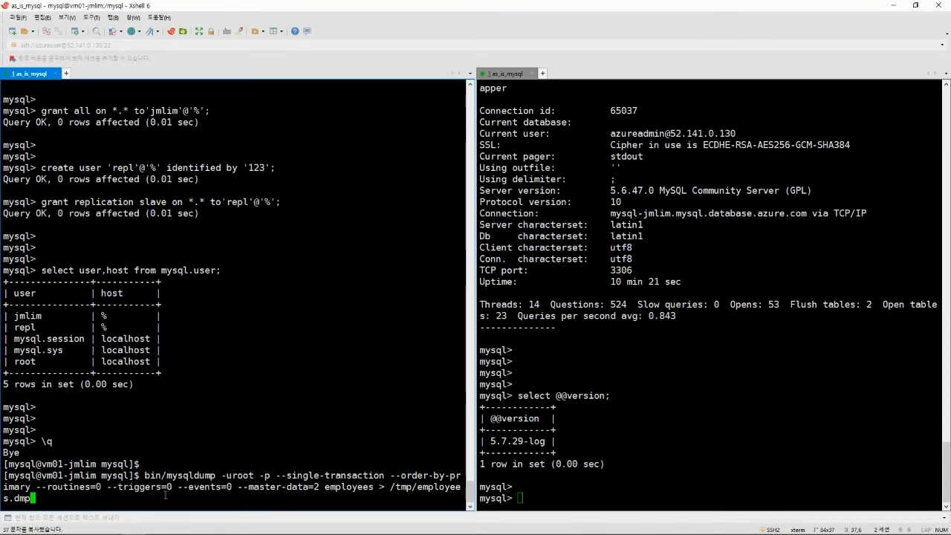
drag(242, 487, 309, 488)
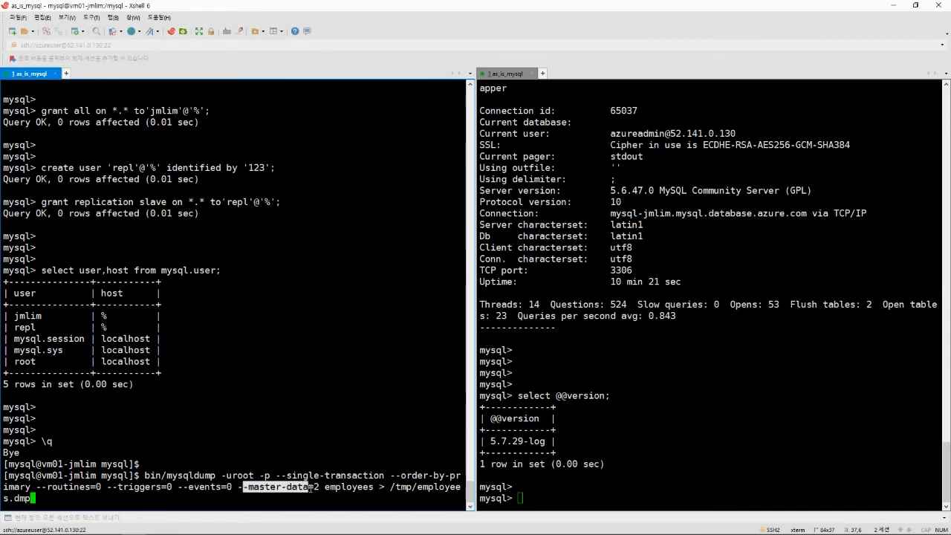
click(253, 459)
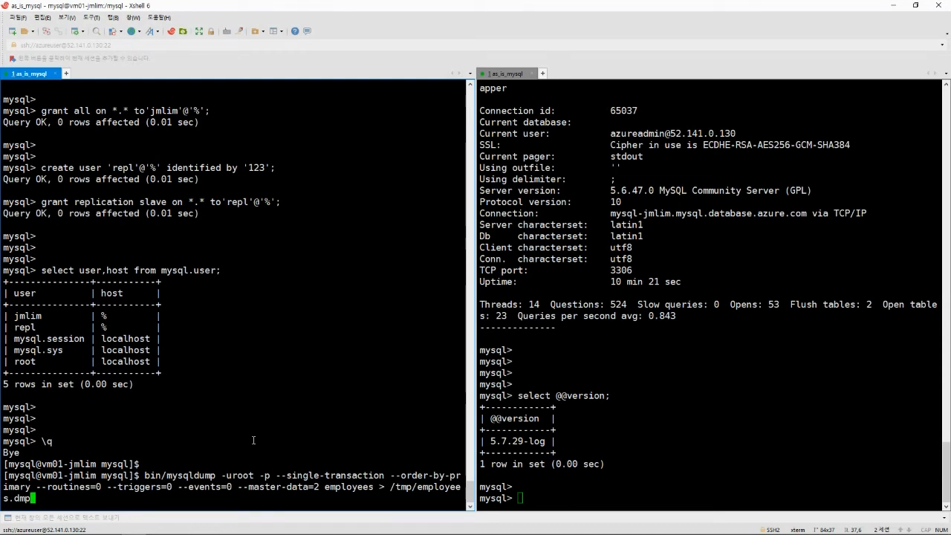
mouse_move(237, 487)
mouse_down()
mouse_move(323, 487)
mouse_move(238, 487)
mouse_up()
click(317, 486)
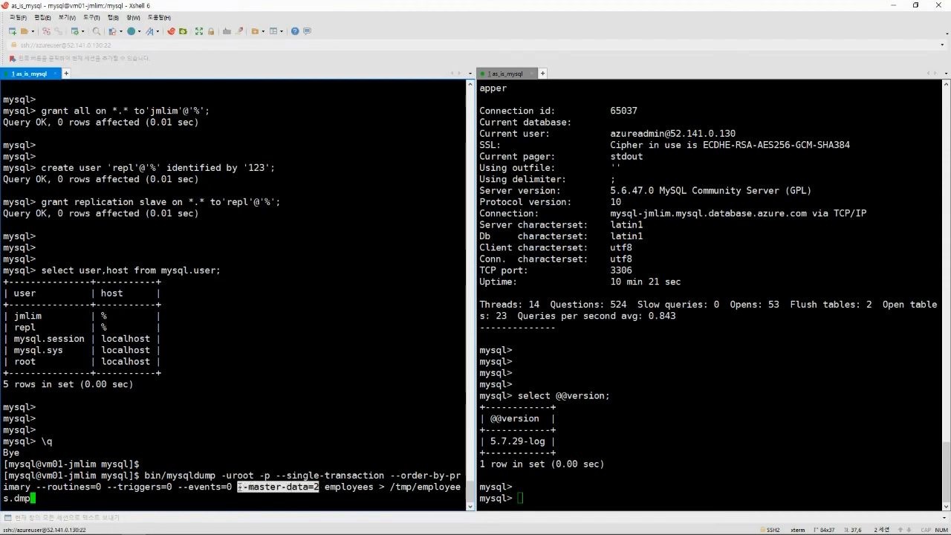
click(253, 484)
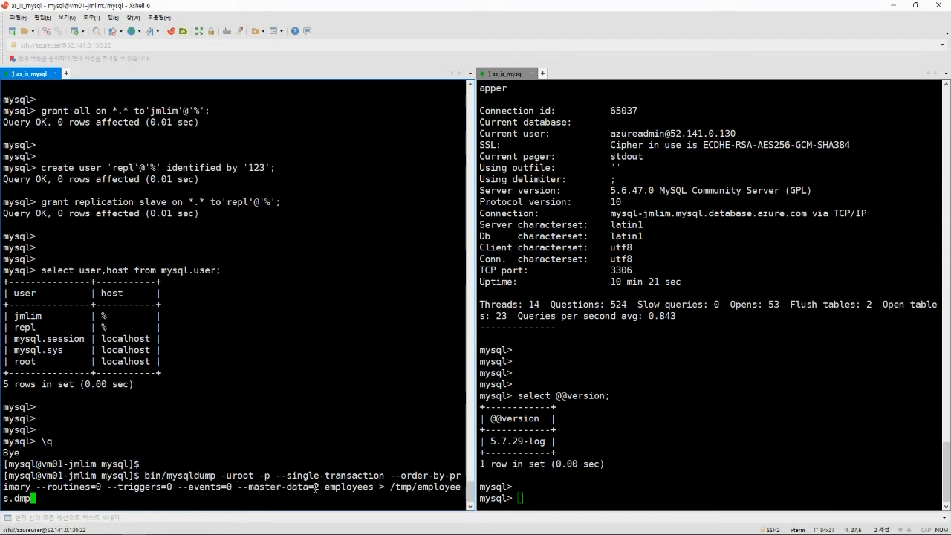
double_click(337, 487)
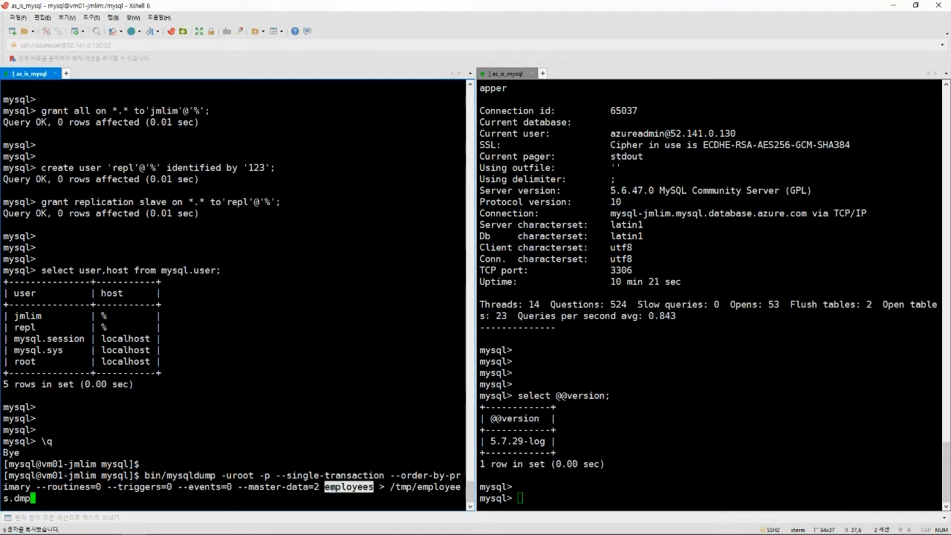
click(346, 494)
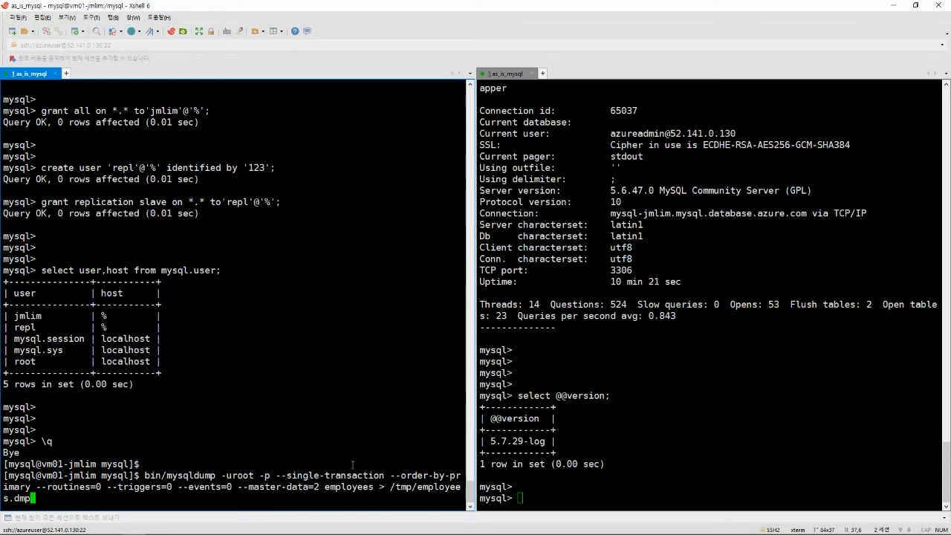
Run the dump to /tmp/employees.dmp and enter the root password.
key(Return)
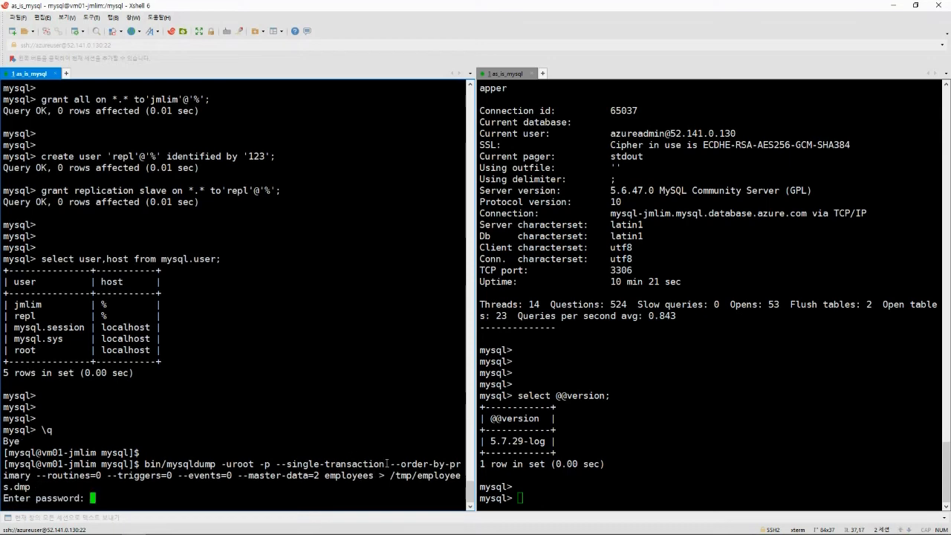
key(Return)
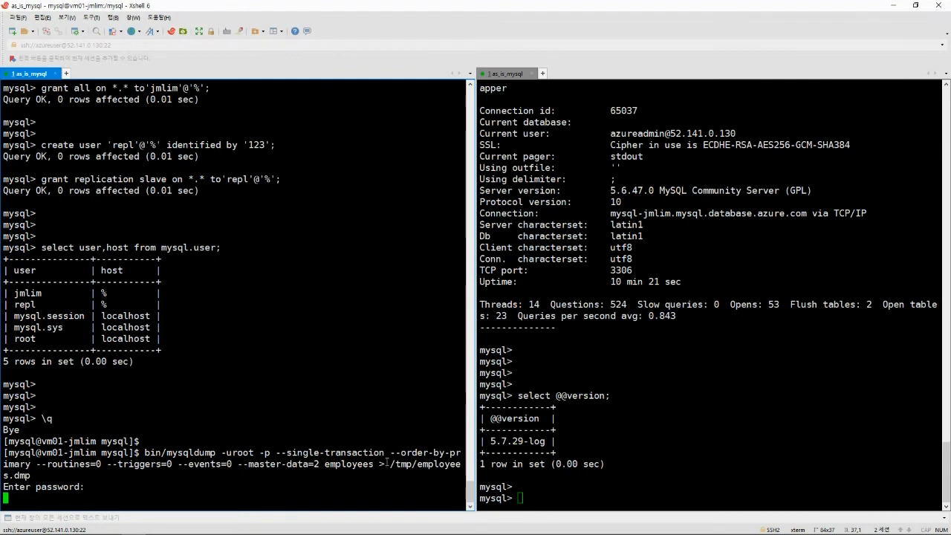
key(Return)
key(Return)
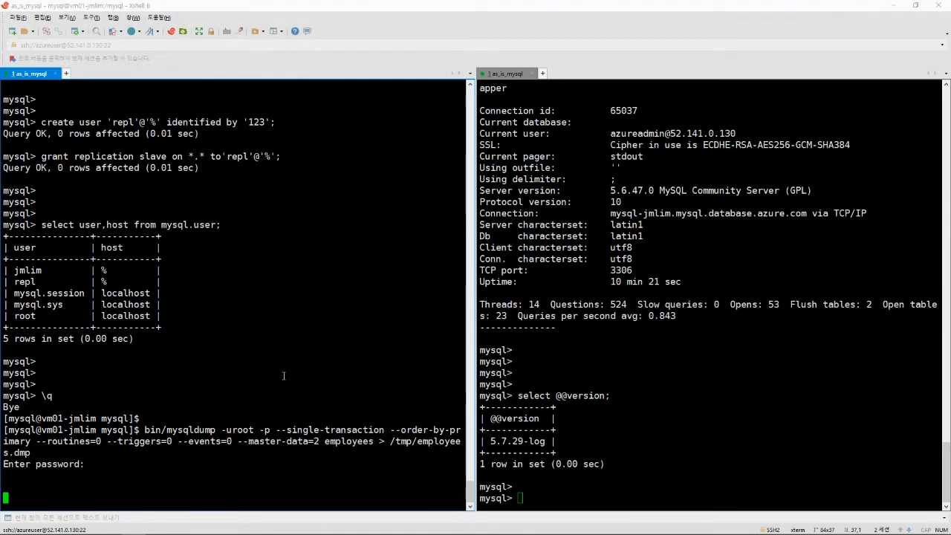
key(alt+Tab)
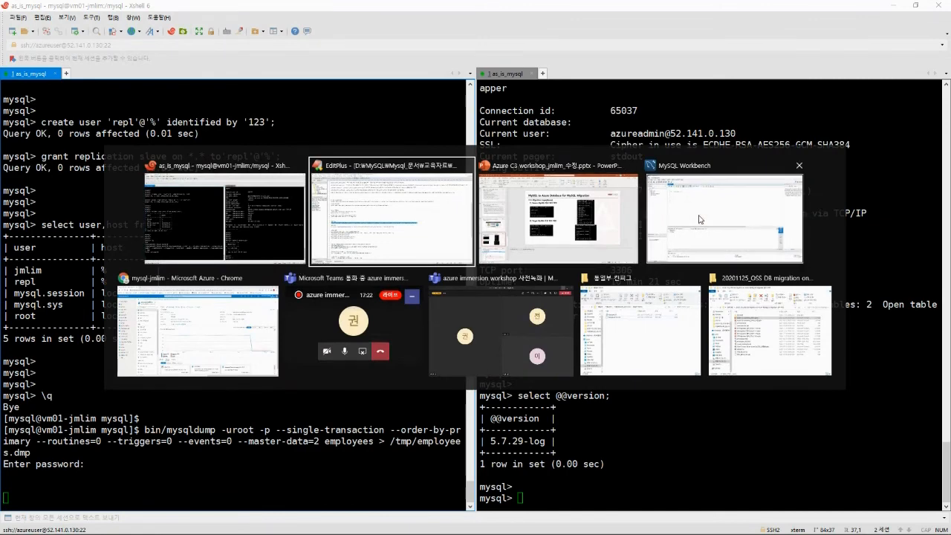
Test the Azure IaaS MySQL connection to 52.141.0.130:3306 successfully, then open its session.
click(724, 217)
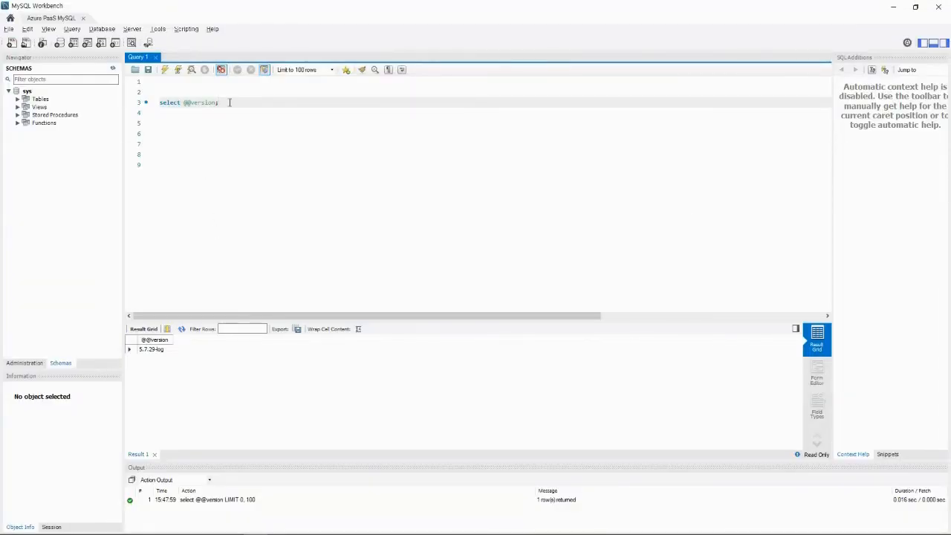
click(10, 18)
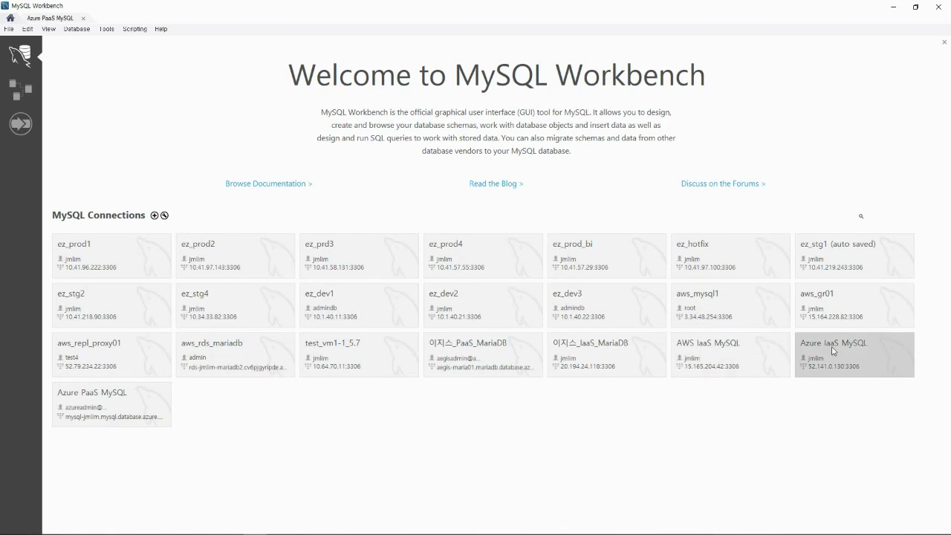
right_click(833, 350)
click(842, 366)
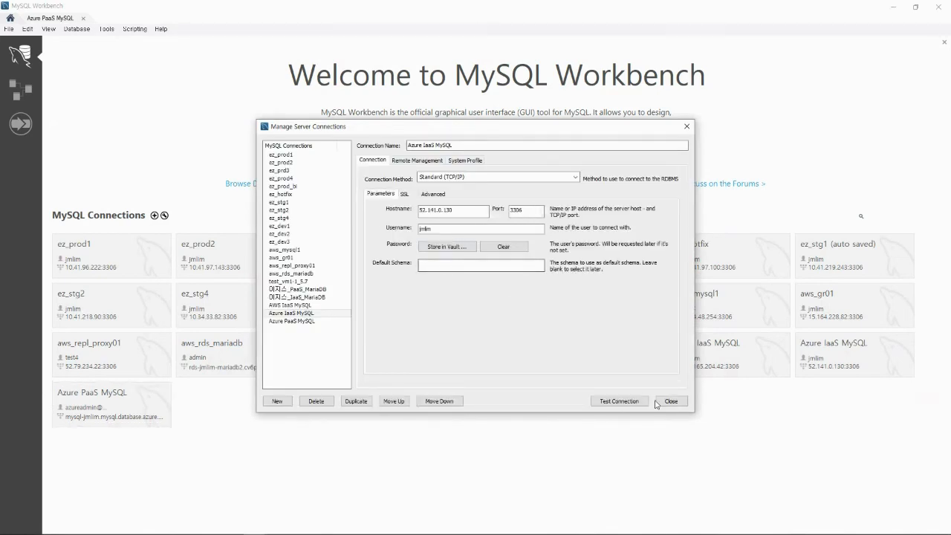
click(446, 230)
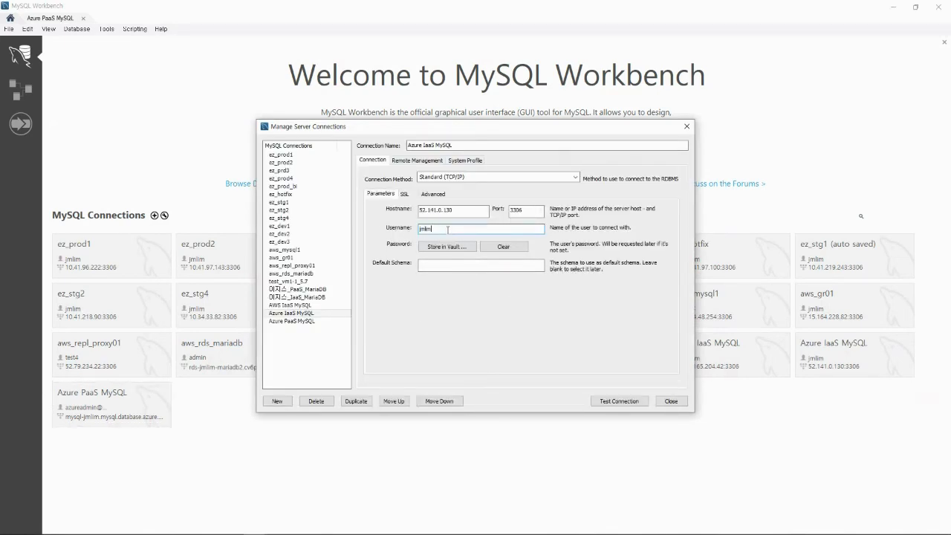
click(619, 401)
text(****)
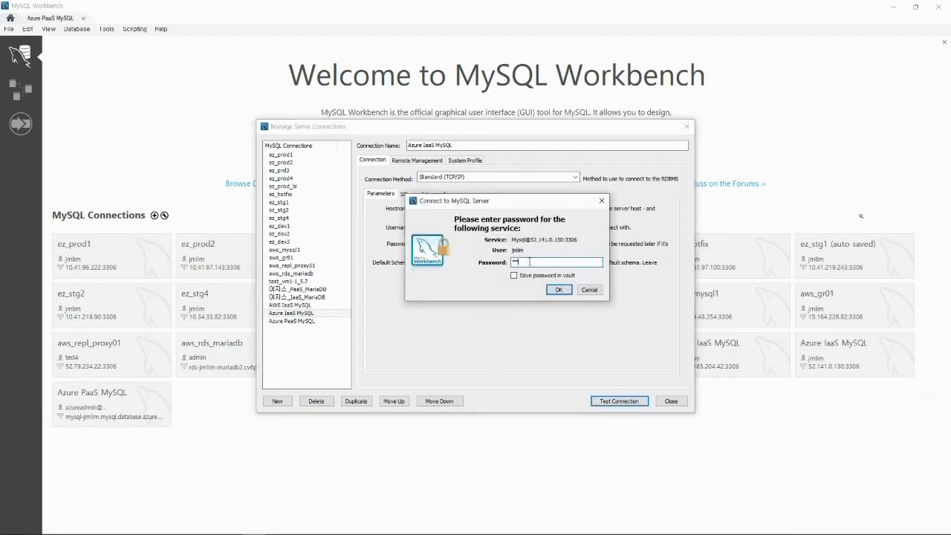
click(559, 289)
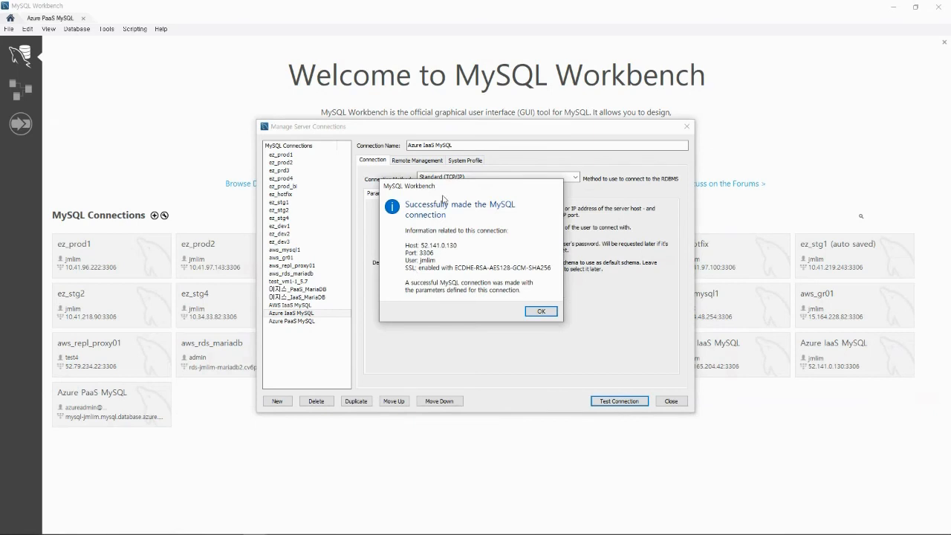
click(541, 311)
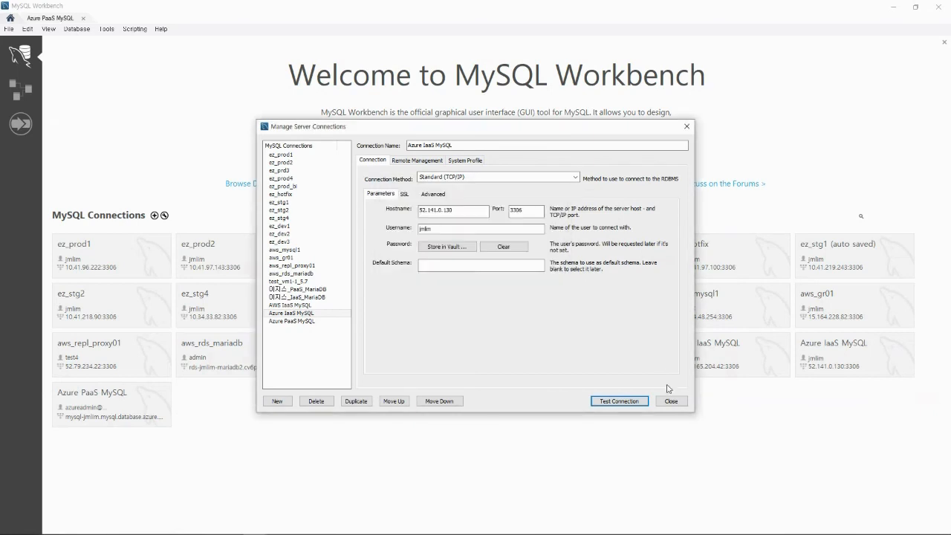
click(673, 402)
click(847, 356)
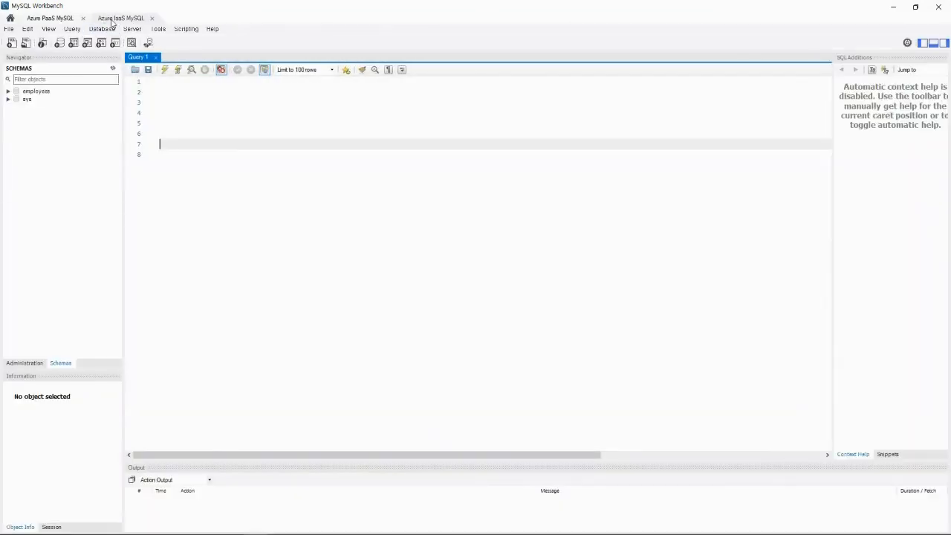
Move the Azure IaaS MySQL tab first and expand employees > Tables to show its 11 tables.
drag(111, 22, 52, 22)
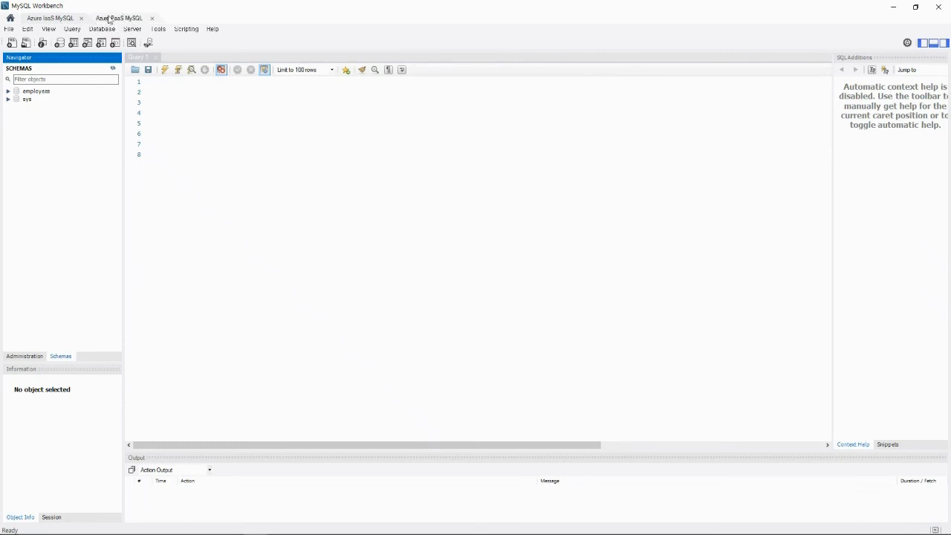
click(59, 21)
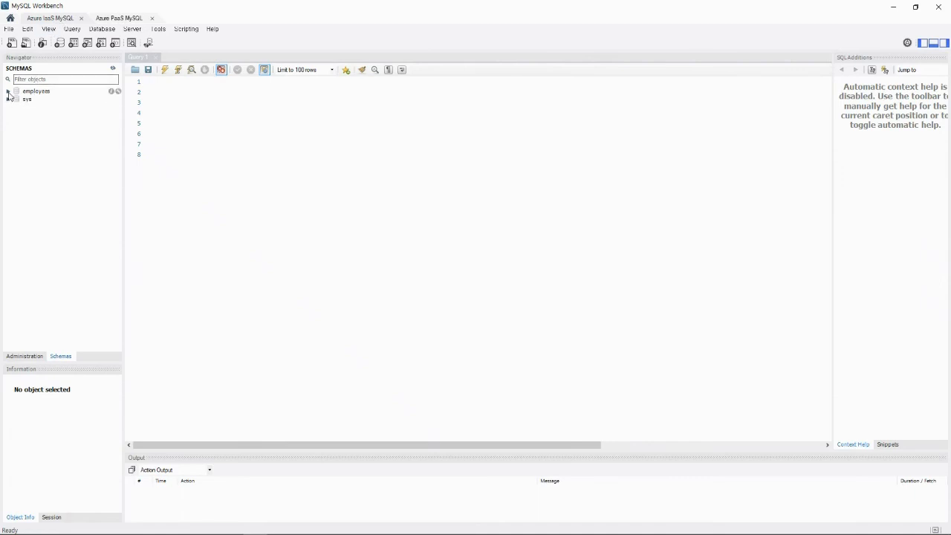
click(9, 91)
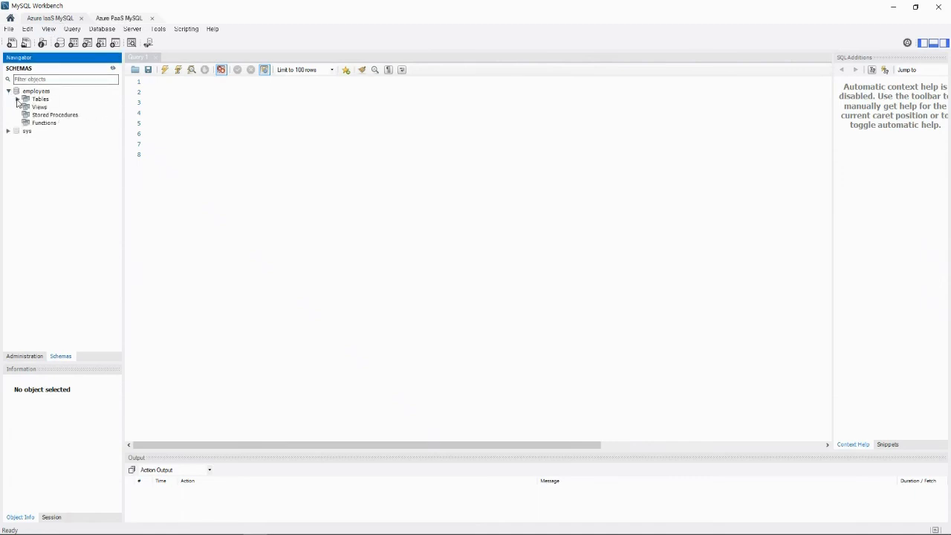
click(17, 98)
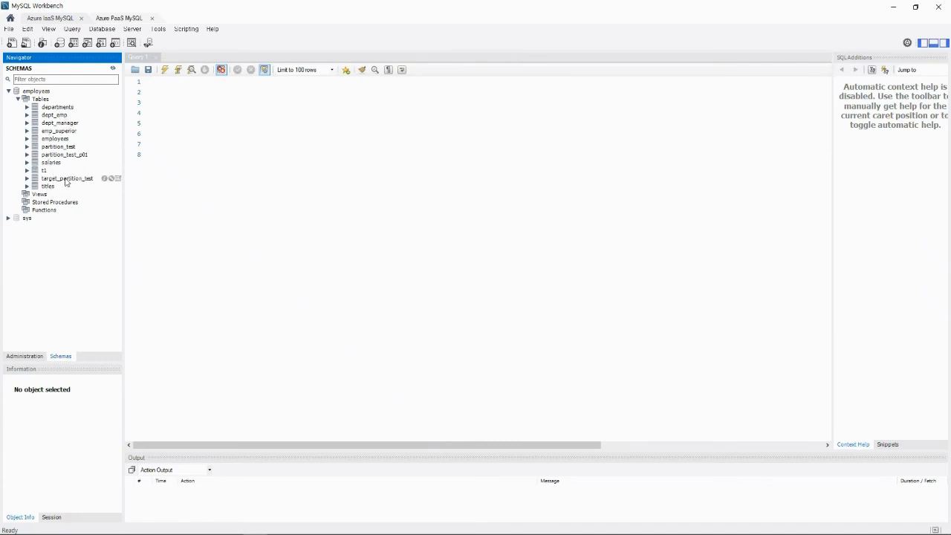
click(122, 19)
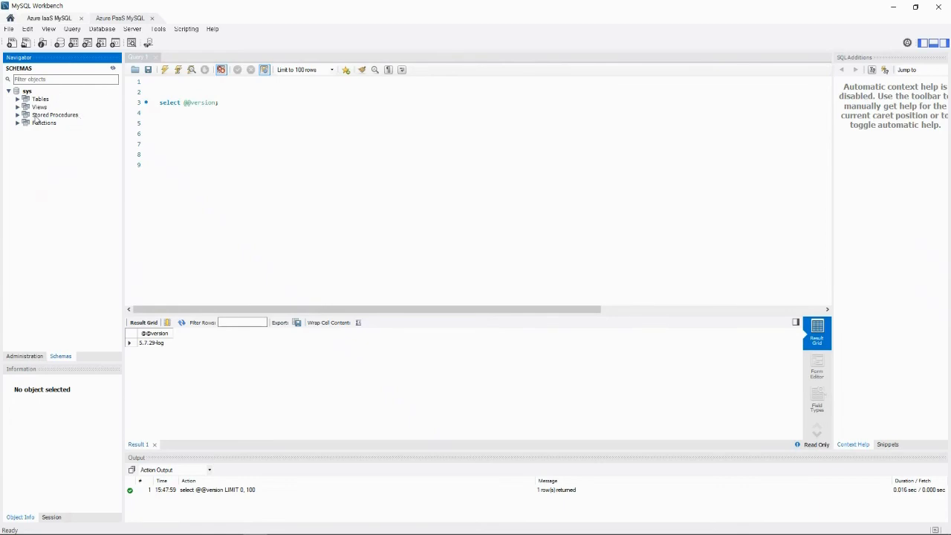
click(56, 21)
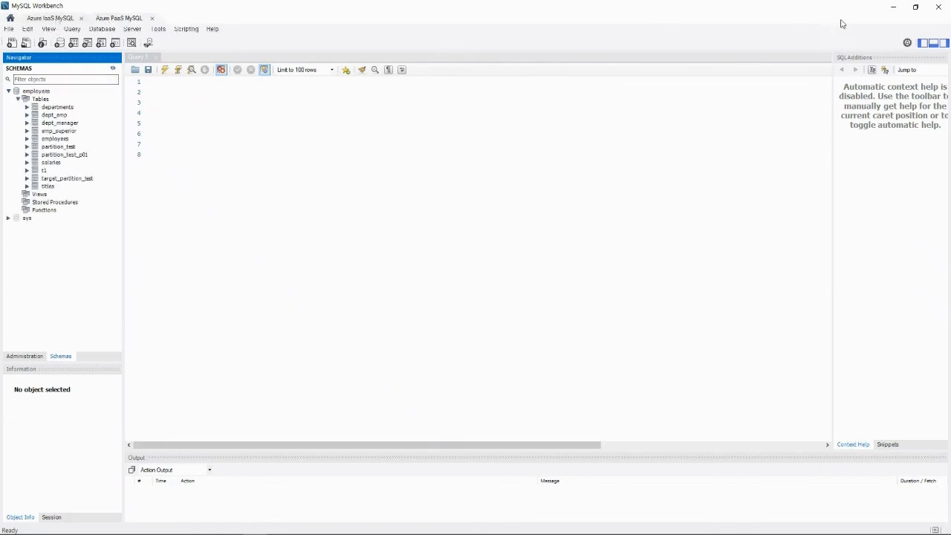
List /tmp with ls -alh, showing employees.dmp at 161M.
key(alt+Tab)
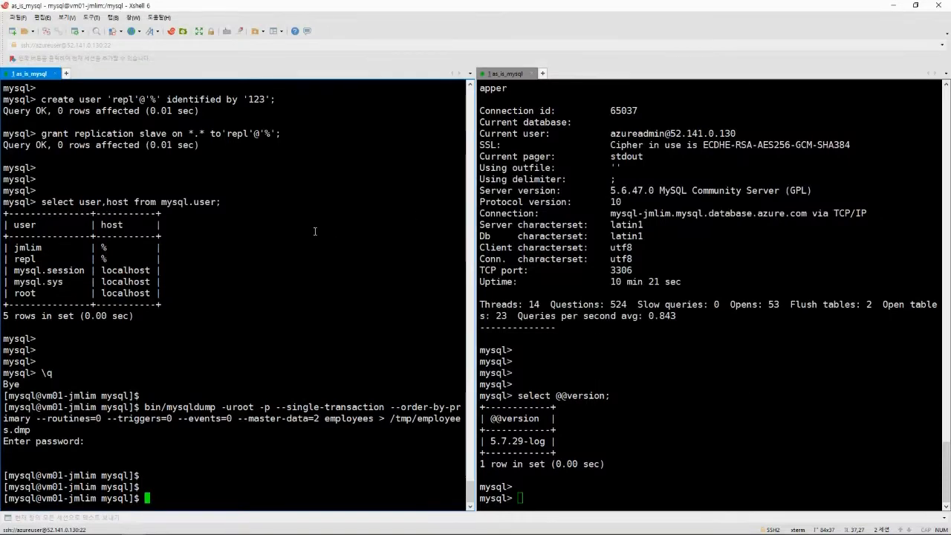
text(ls -alh /tmp/)
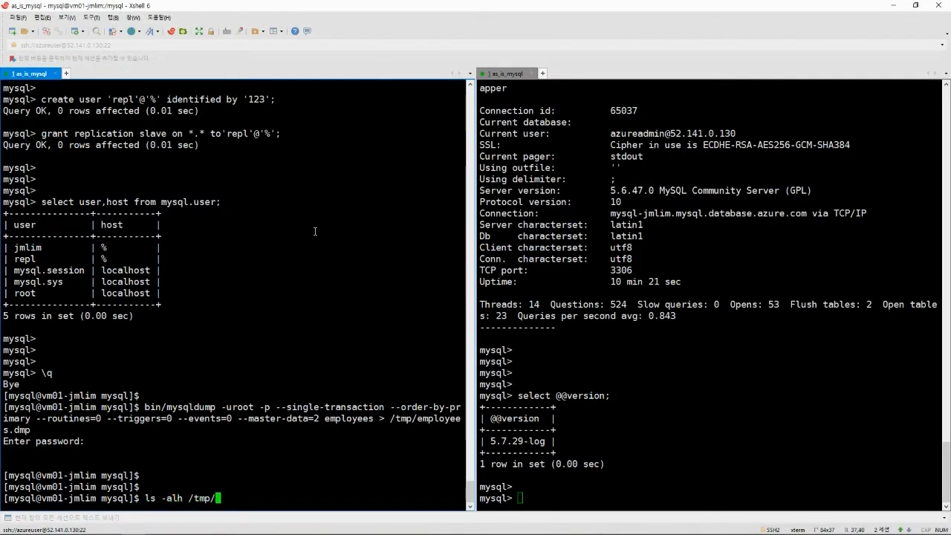
key(Return)
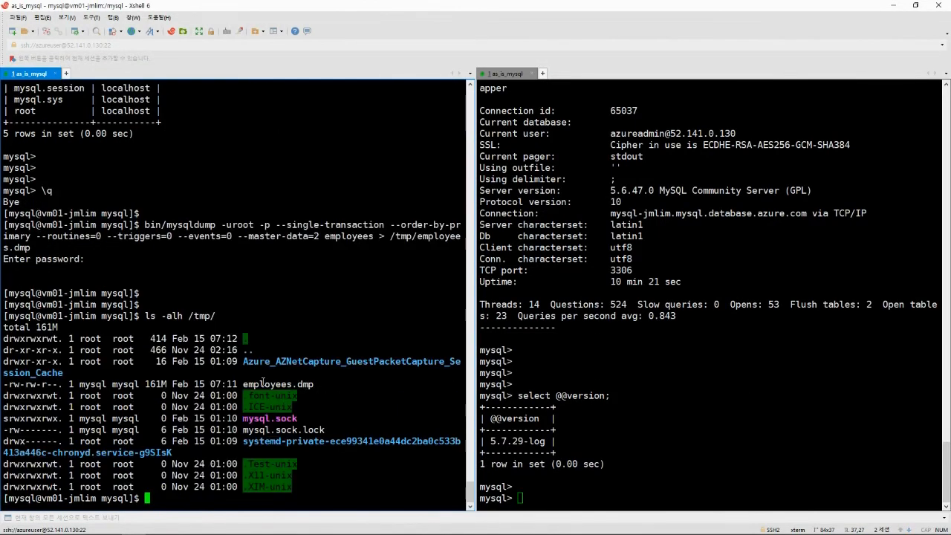
drag(329, 385, 66, 373)
click(184, 302)
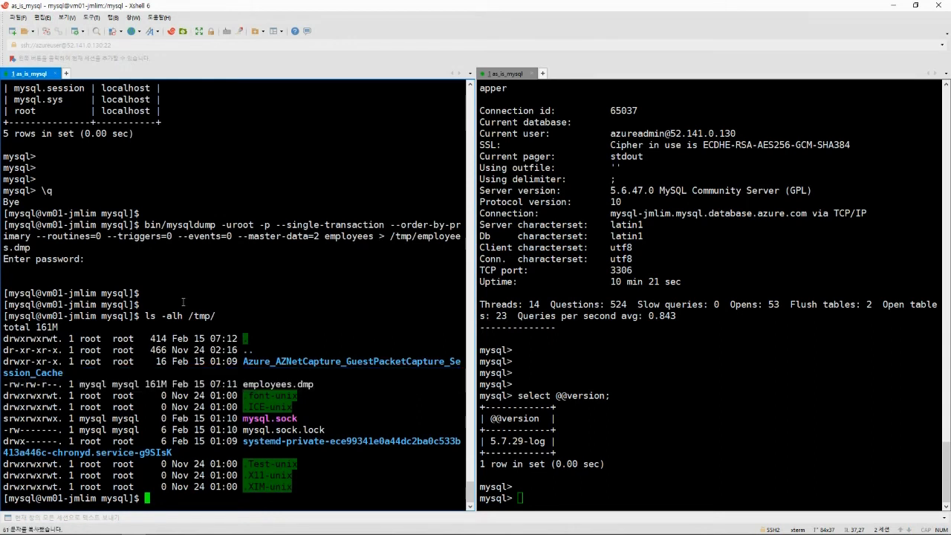
drag(84, 259, 5, 259)
click(76, 271)
drag(139, 293, 4, 292)
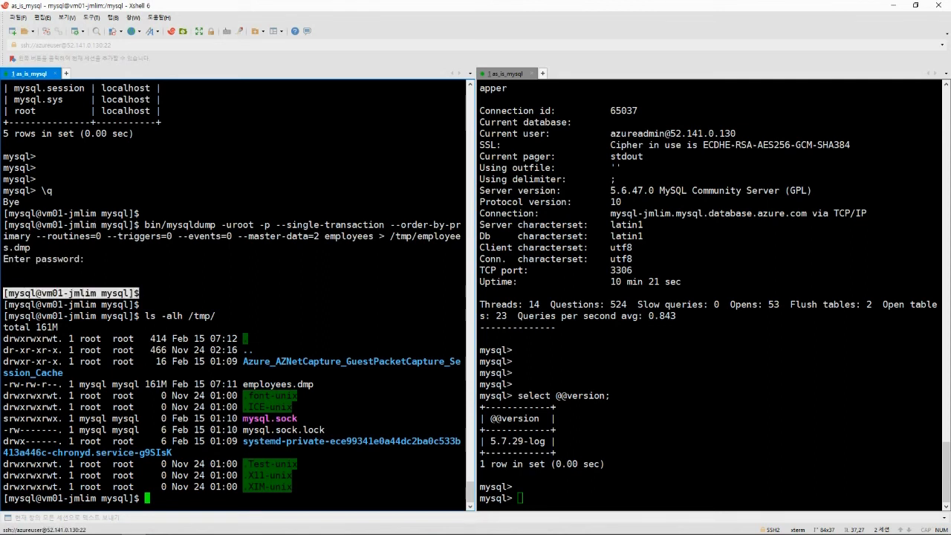
click(116, 297)
drag(139, 292, 3, 293)
click(55, 305)
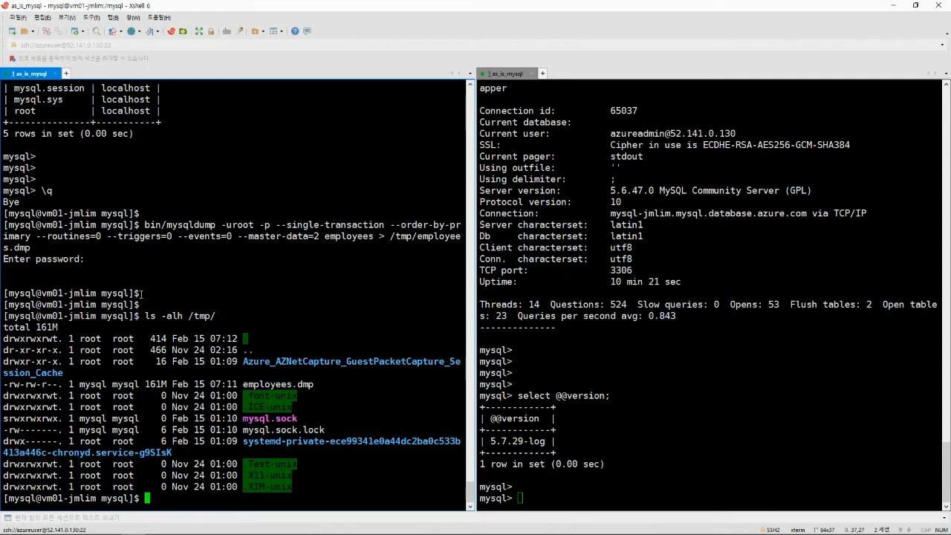
drag(140, 293, 168, 270)
click(168, 270)
View /tmp/employees.dmp in vi, check its final completed-dump line, and quit.
key(Return)
text(vi /tmp/)
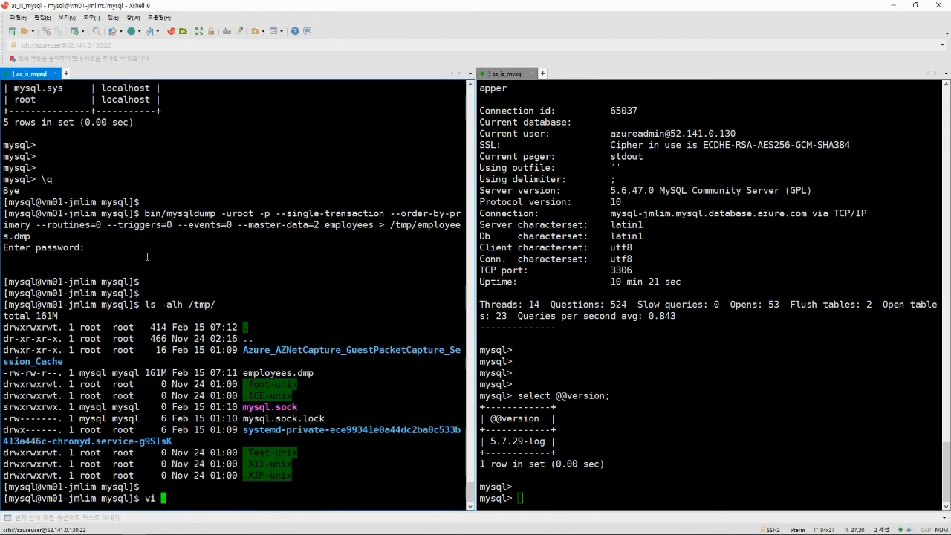
text(employees.dmp)
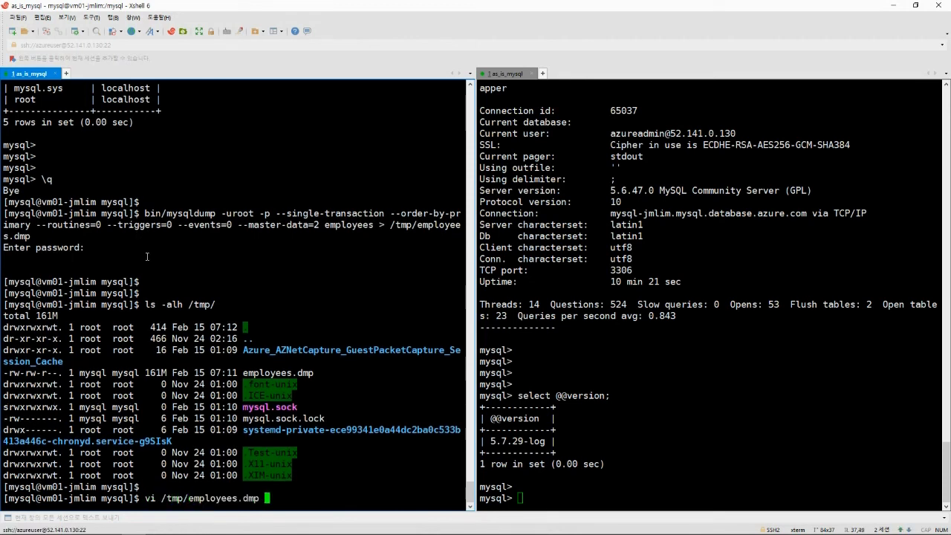
key(Return)
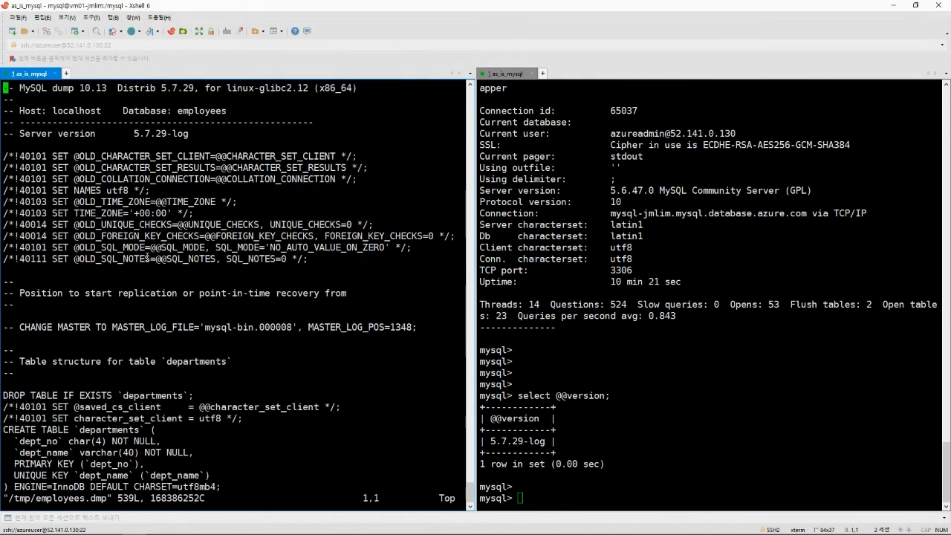
key(shift+g)
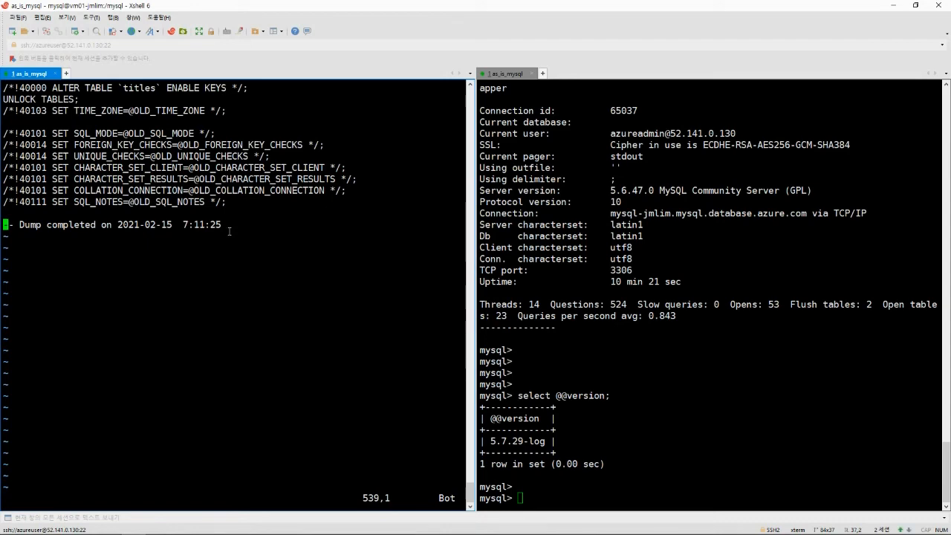
text(:q)
key(Return)
key(Return)
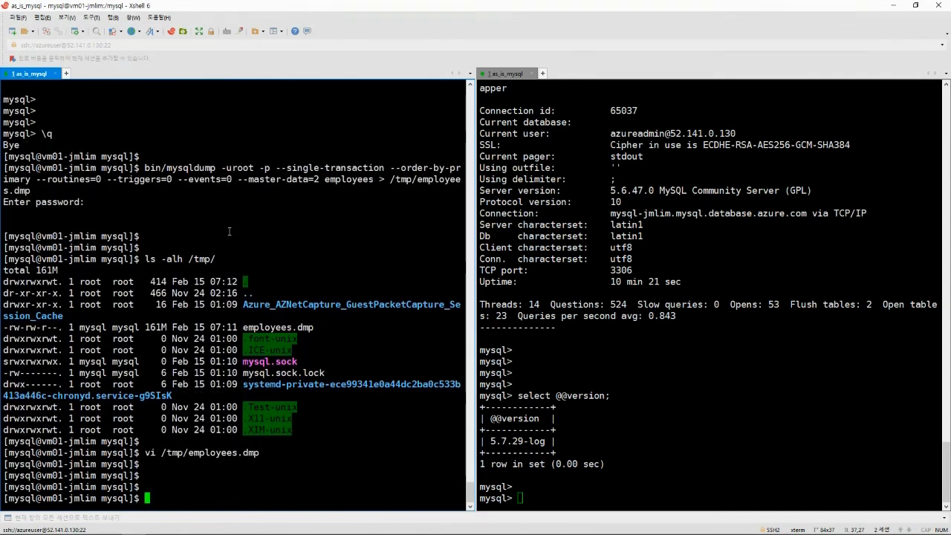
Run 'create database employees;' on the Azure server and confirm it with show databases.
click(579, 248)
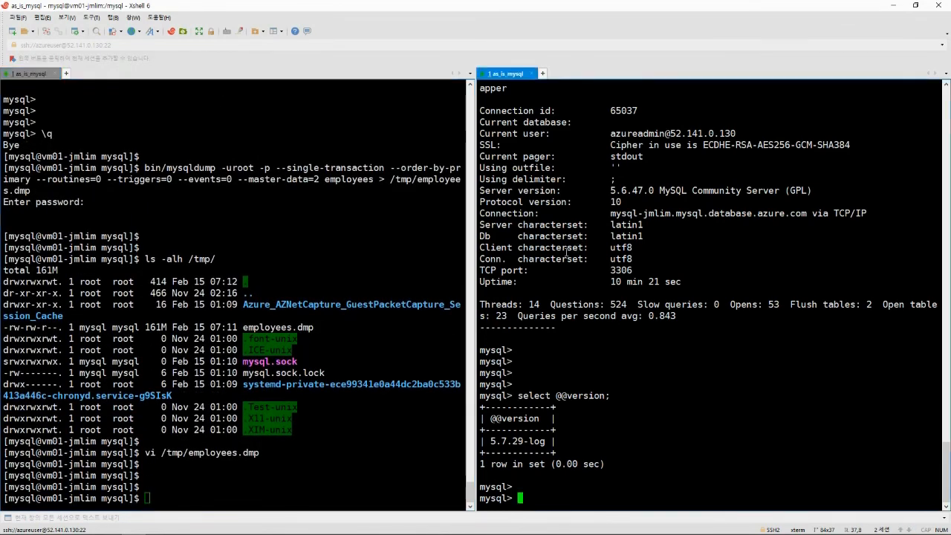
text(show databases;)
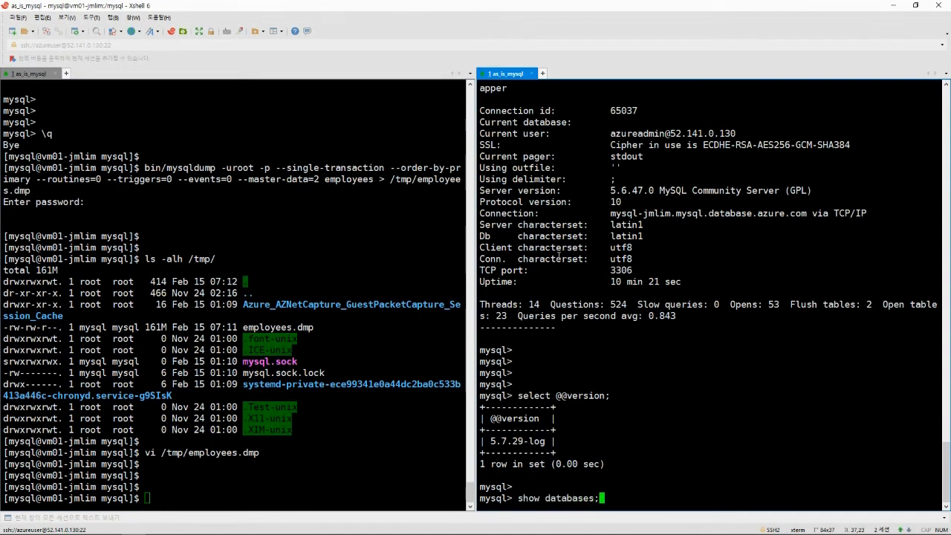
key(Return)
text(c)
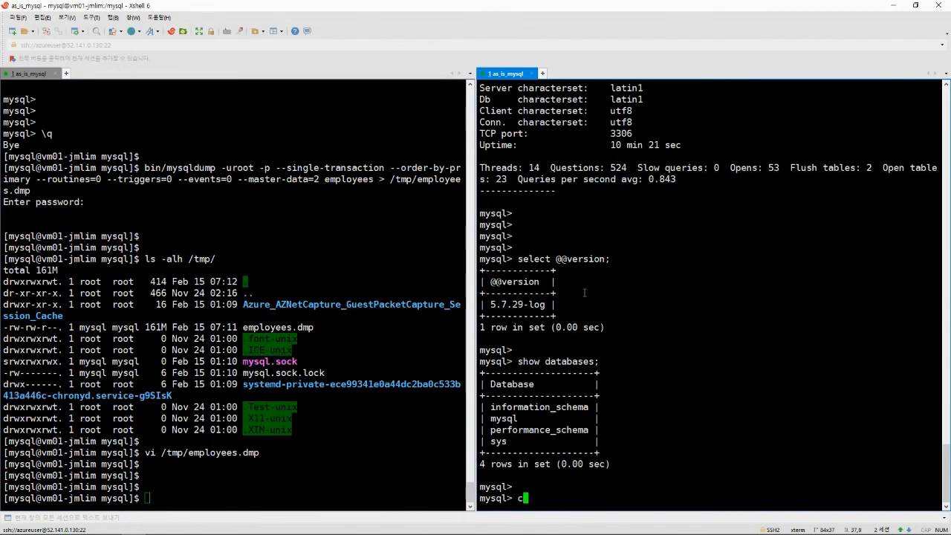
text(reate database employees;)
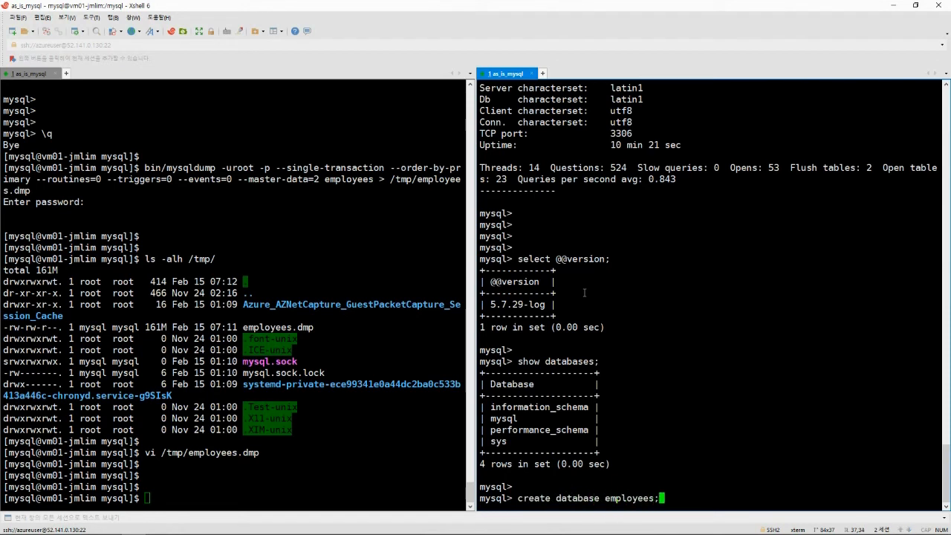
key(Return)
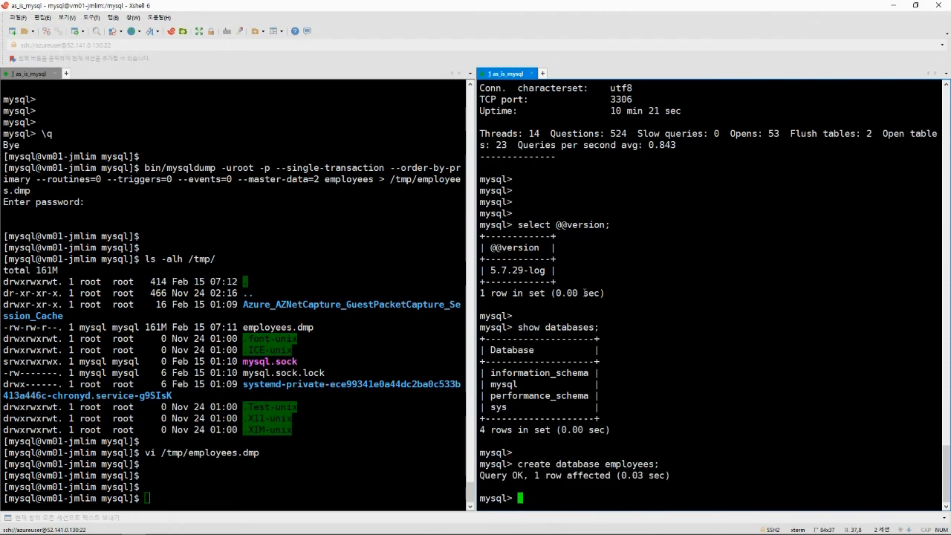
key(Return)
key(Return)
text(show databases;)
key(Return)
key(Return)
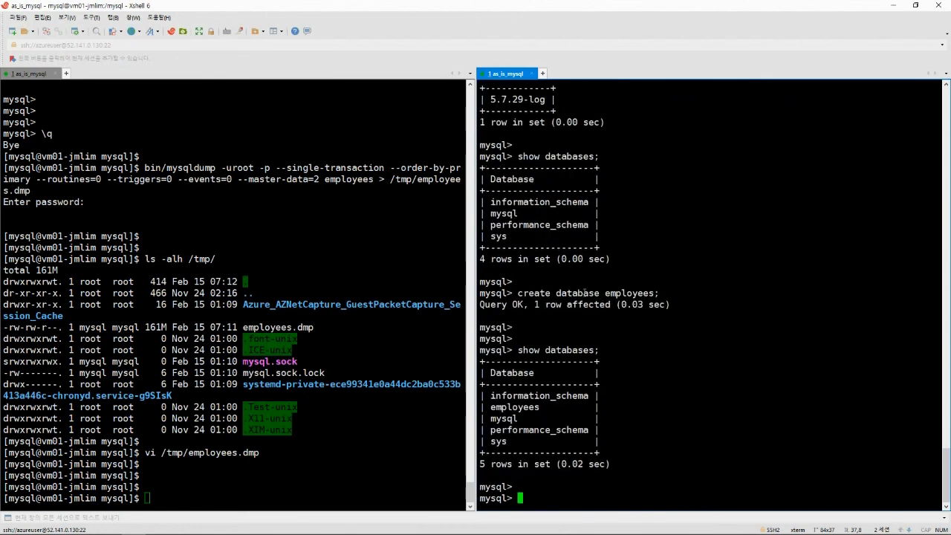
double_click(523, 405)
click(611, 405)
click(327, 340)
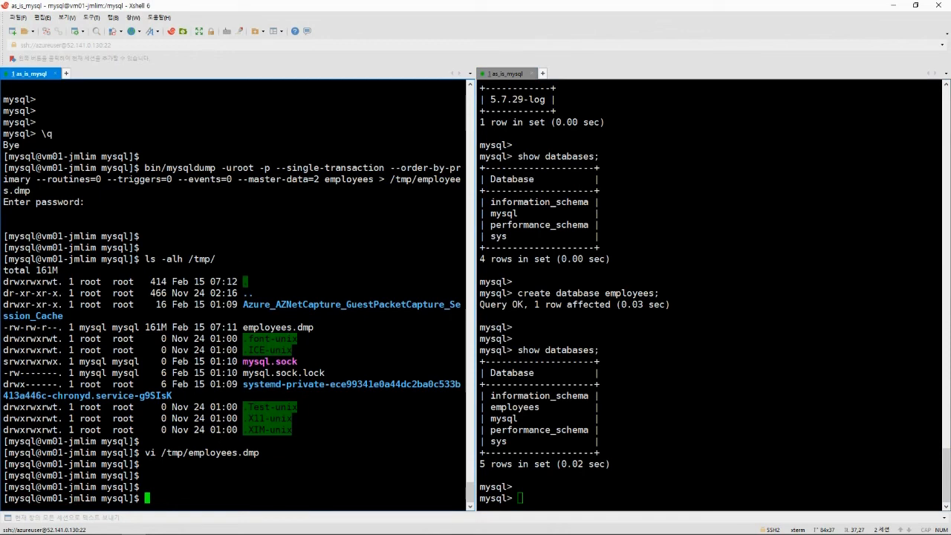
key(alt+Tab)
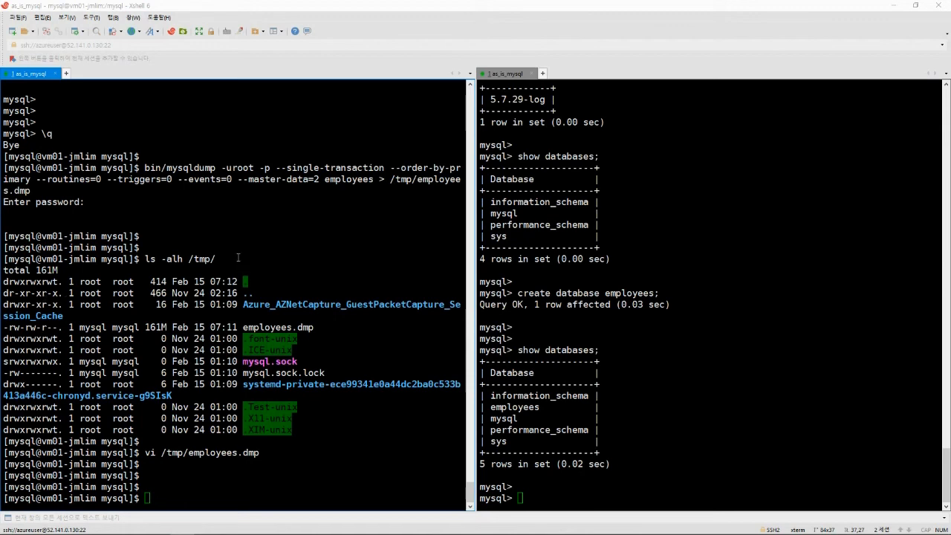
Run the mysql import of /tmp/employees.dmp into the Azure employees database and enter the password.
click(237, 256)
text(bin/mysql -uazureadmin@mysql-jmlim -p -hmysql-jmlim.mysql.database.azure.com employees < /tmp/employees.dmp)
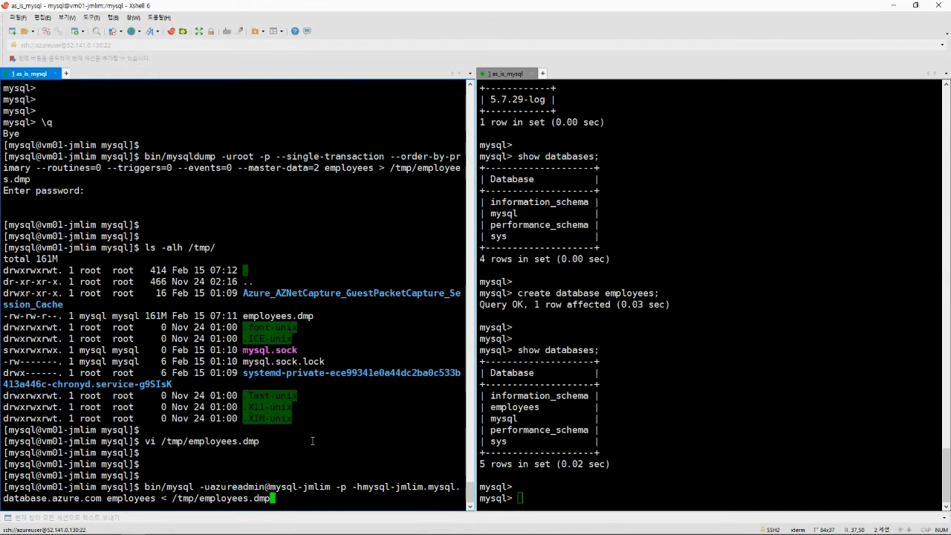
key(Return)
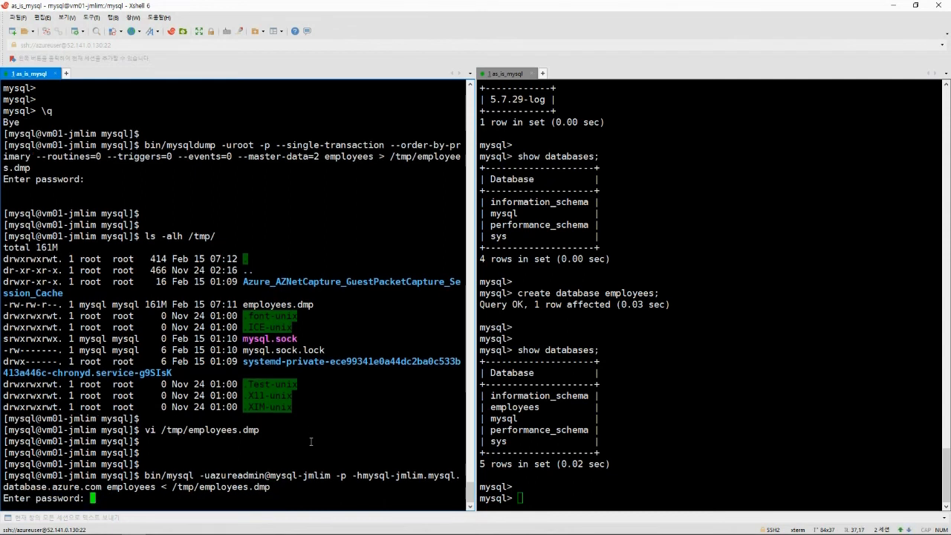
key(Return)
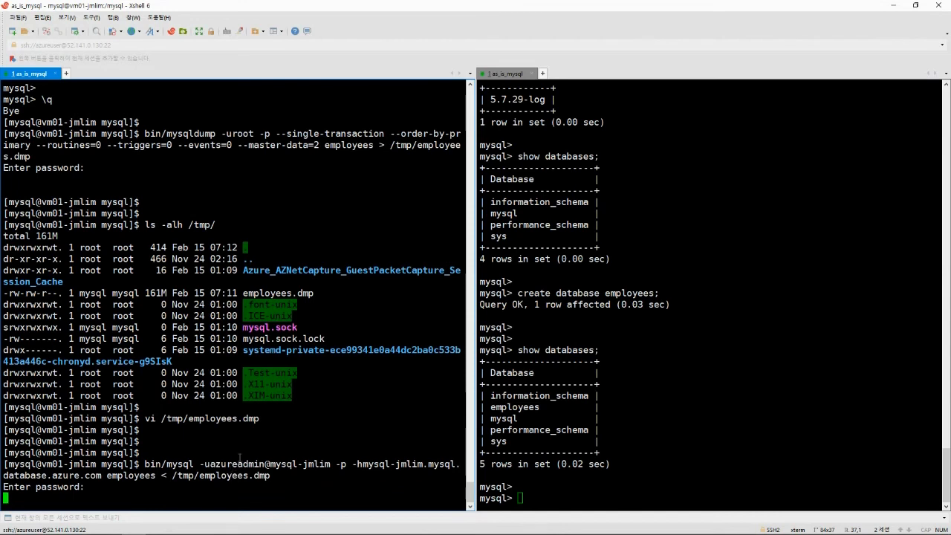
key(Return)
Run show processlist on the Azure session to see the INSERT statements running.
click(631, 391)
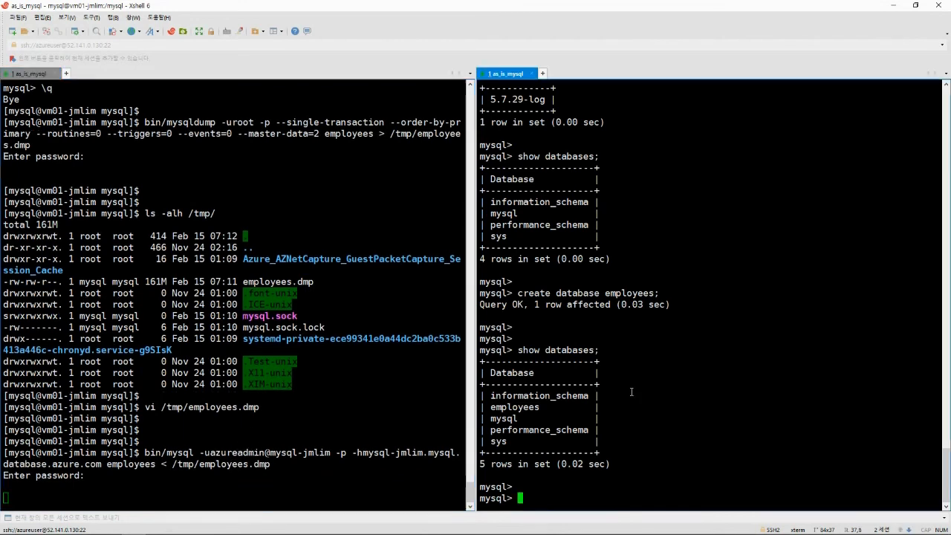
key(Return)
text(show )
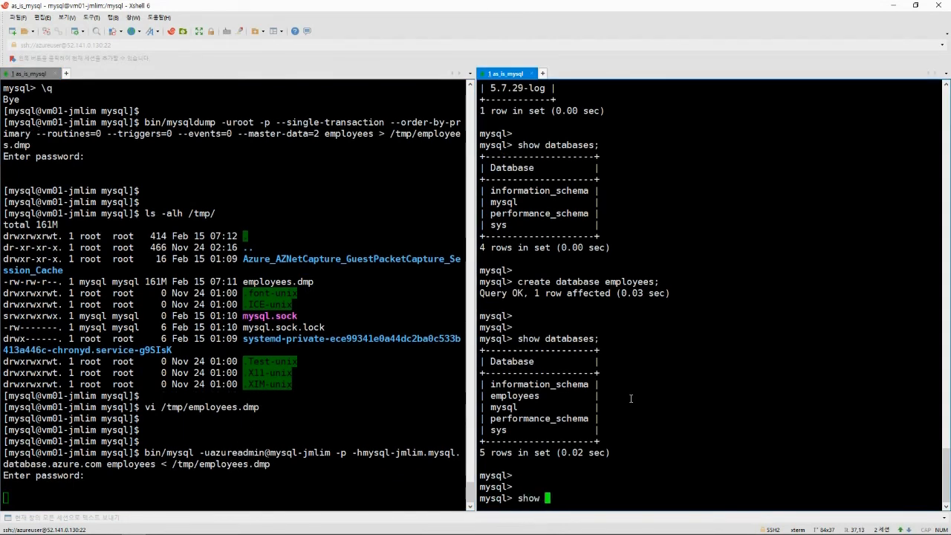
text(processlist;)
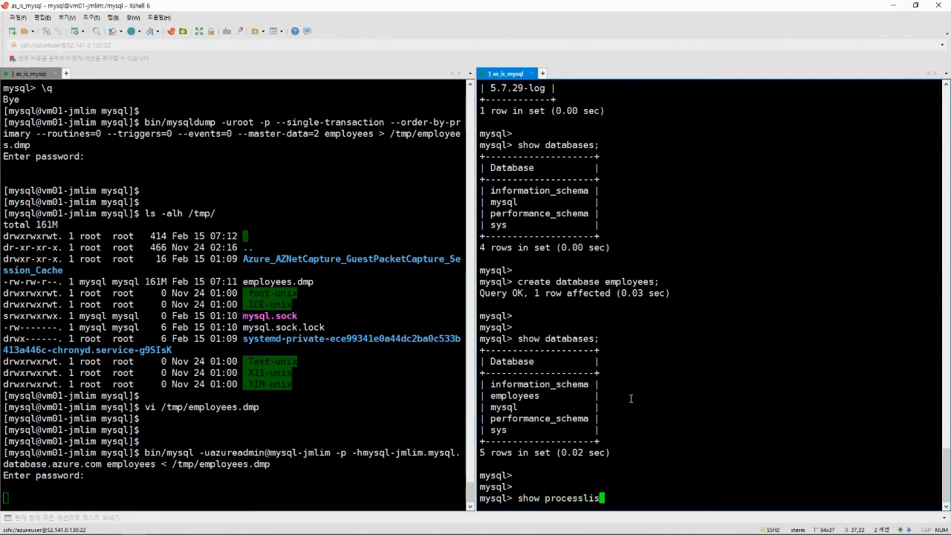
key(Return)
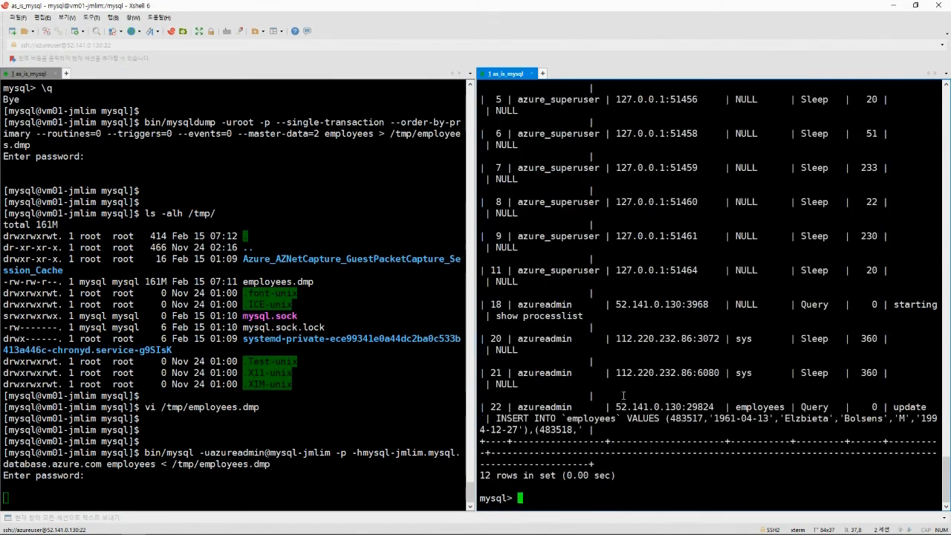
mouse_move(492, 407)
mouse_down()
mouse_move(706, 431)
mouse_move(724, 455)
mouse_move(709, 465)
mouse_move(579, 441)
mouse_move(481, 407)
mouse_up()
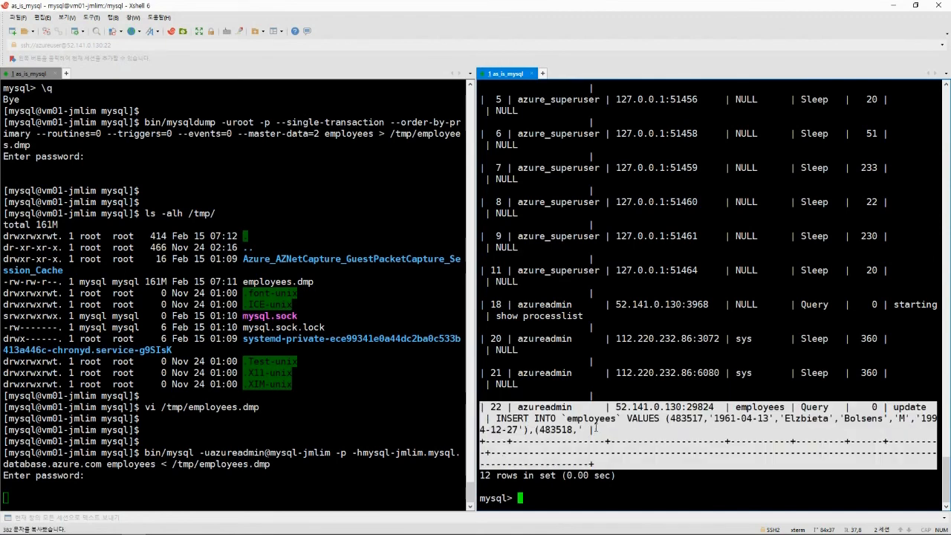
click(596, 428)
key(Return)
key(Return)
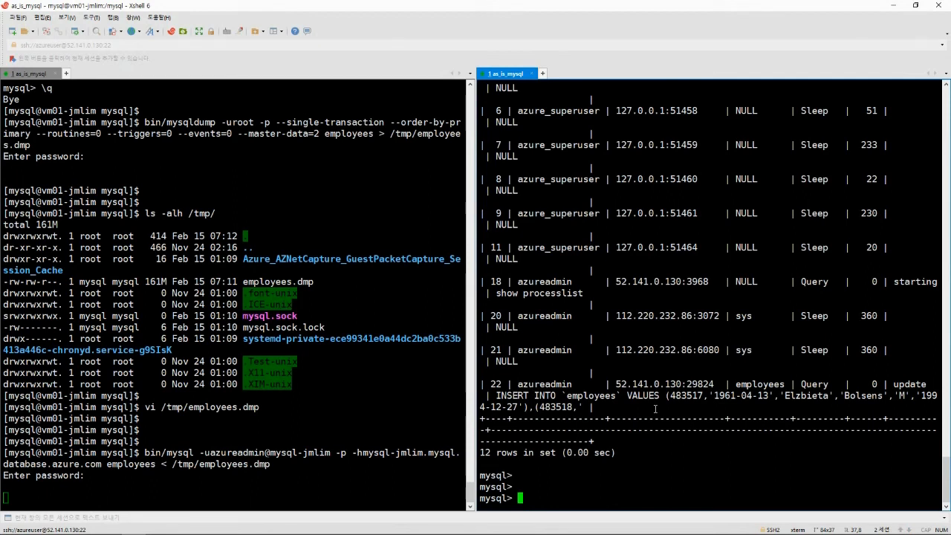
key(Return)
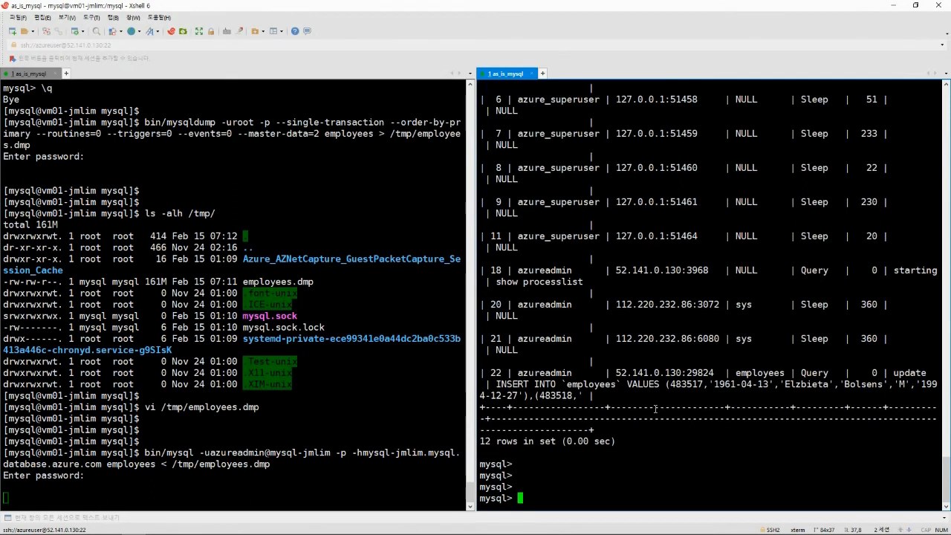
Return to the source server session and highlight the running import command.
key(alt+Tab)
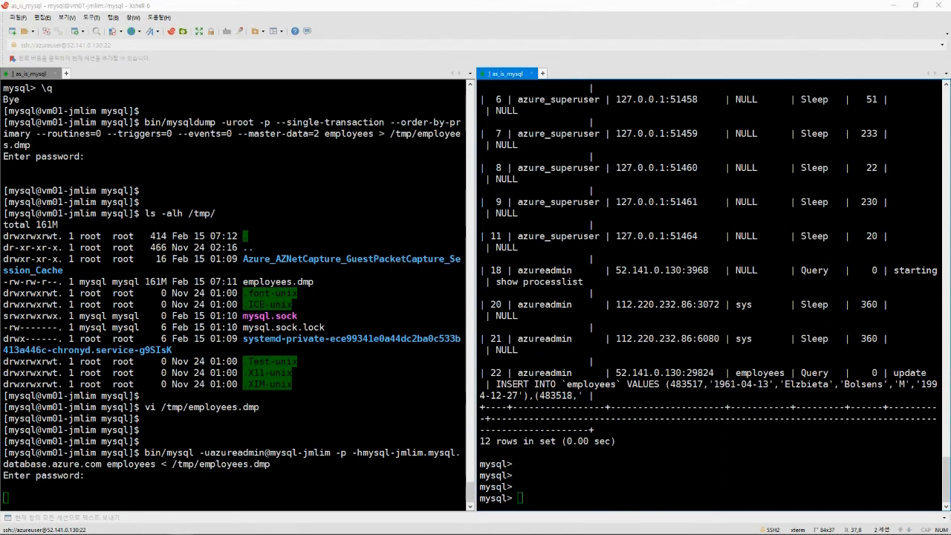
click(254, 358)
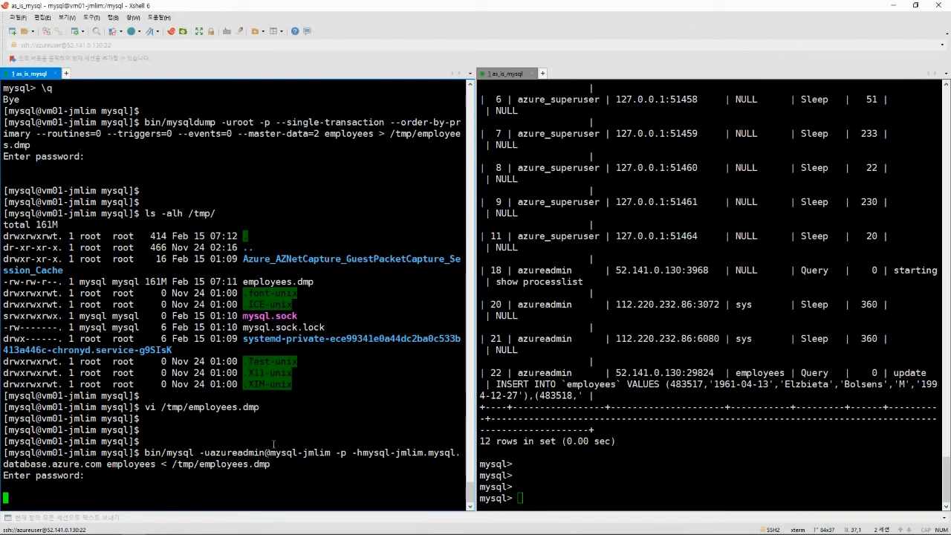
drag(294, 463, 4, 451)
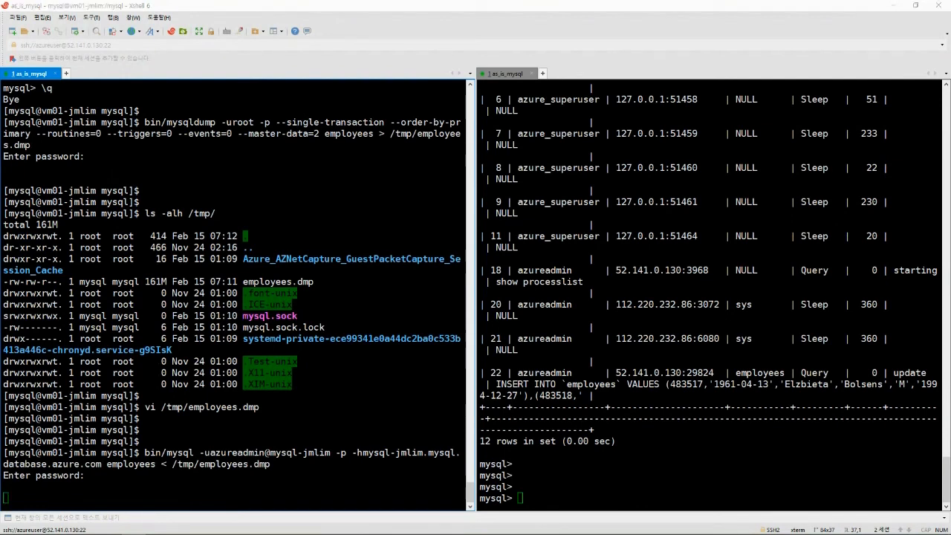
click(233, 282)
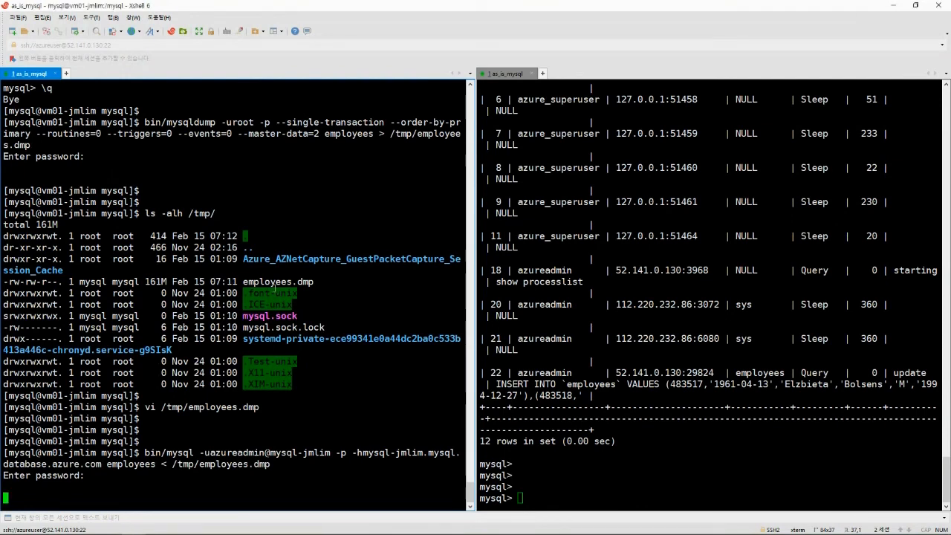
Open a second session to the source server and become root with sudo -i.
right_click(39, 75)
click(167, 126)
key(Return)
key(Return)
text(sudo -i)
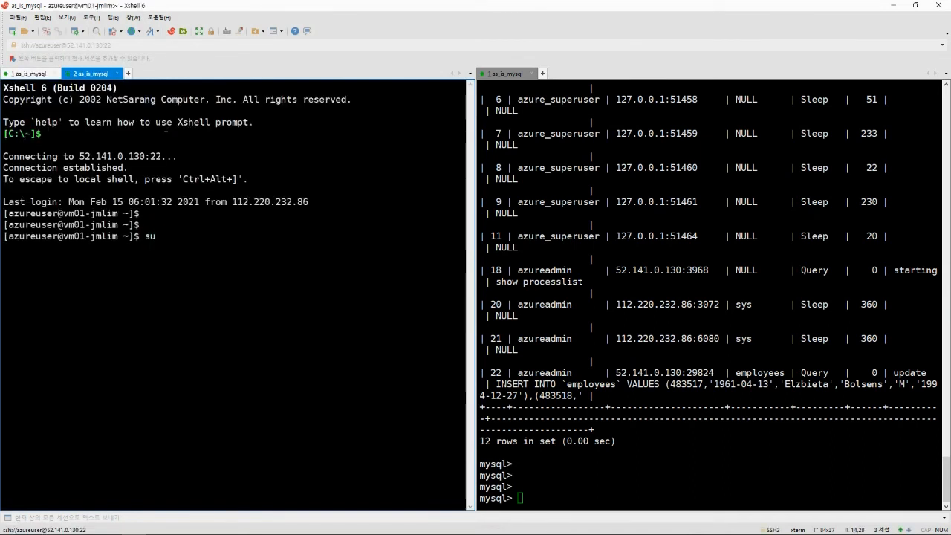
key(Return)
key(Return)
key(Return)
key(Return)
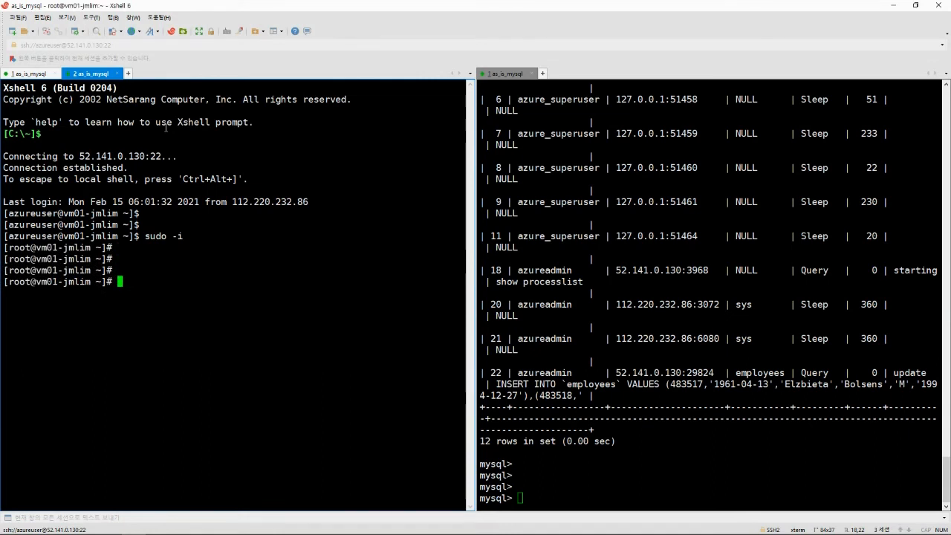
Grep /tmp/employees.dmp for CHANGE MASTER TO and copy mysql-bin.000008, position 1348.
key(alt+Tab)
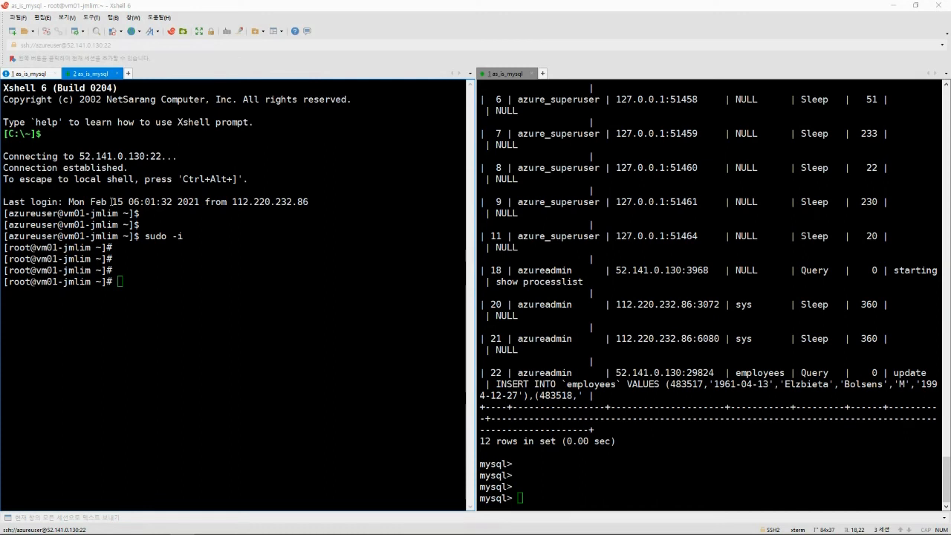
click(111, 202)
text(cat /tmp/employees.dmp | grep 'CHANGE MASTER TO')
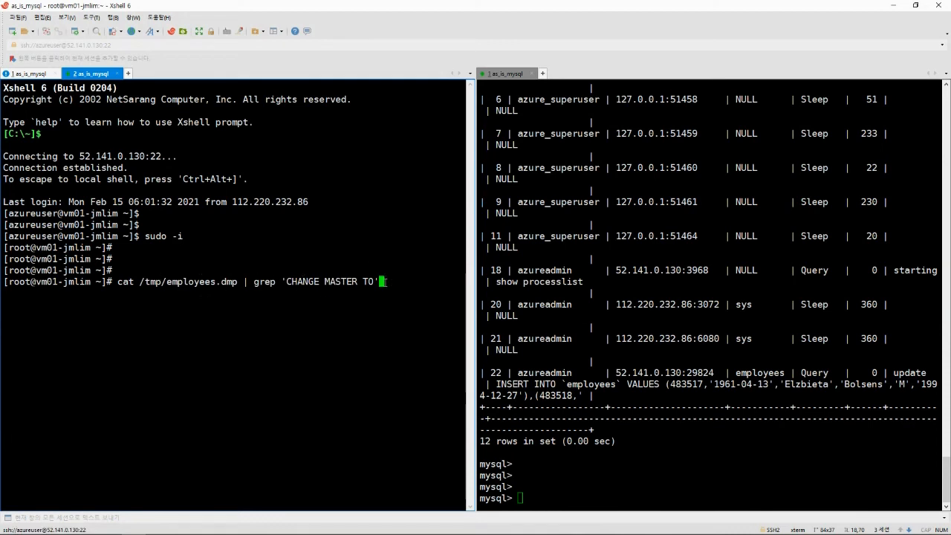
key(Return)
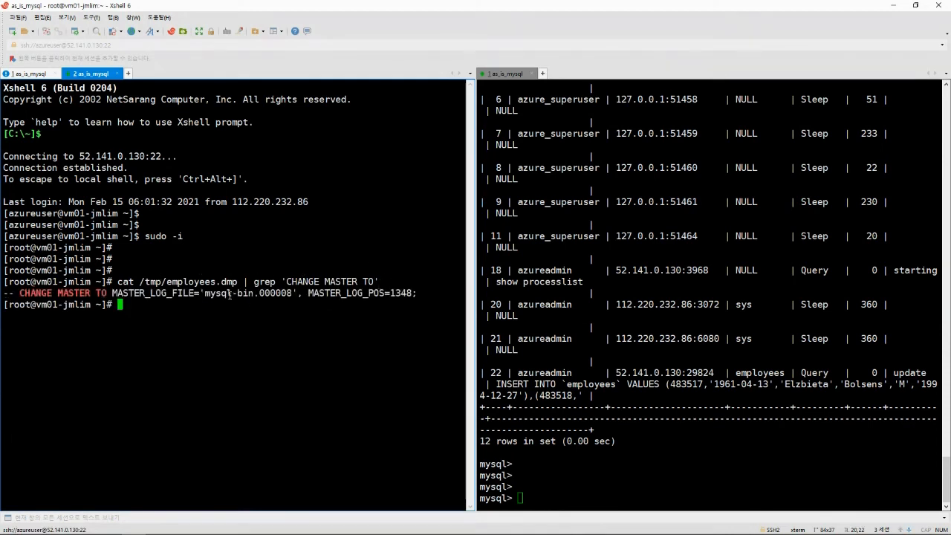
drag(230, 294, 416, 295)
click(396, 313)
key(Return)
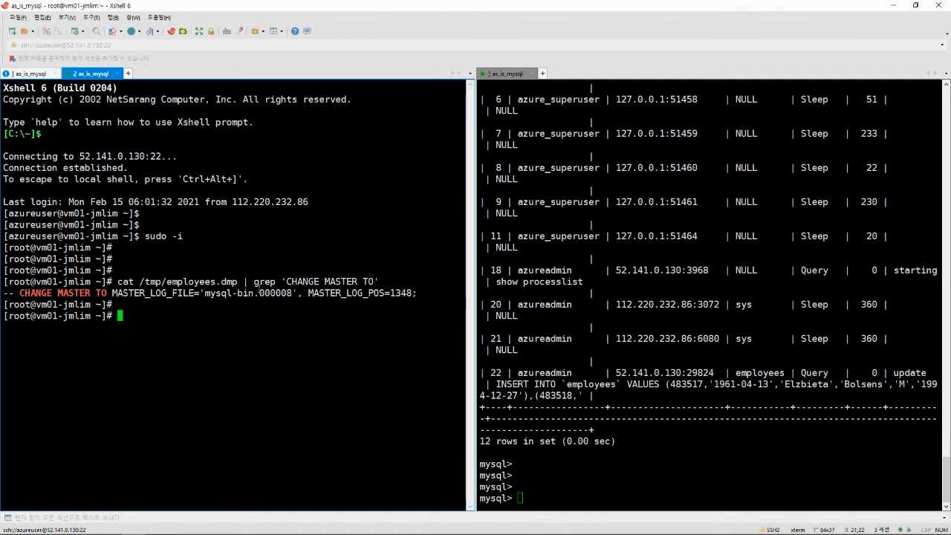
Rerun show processlist; on Azure to confirm no employees INSERT remains running.
key(ctrl+Tab)
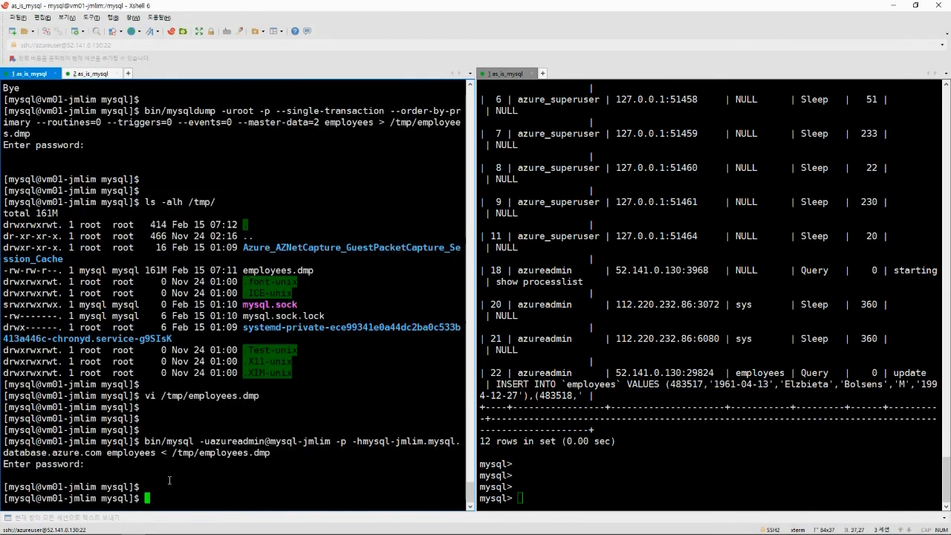
click(654, 286)
key(Up)
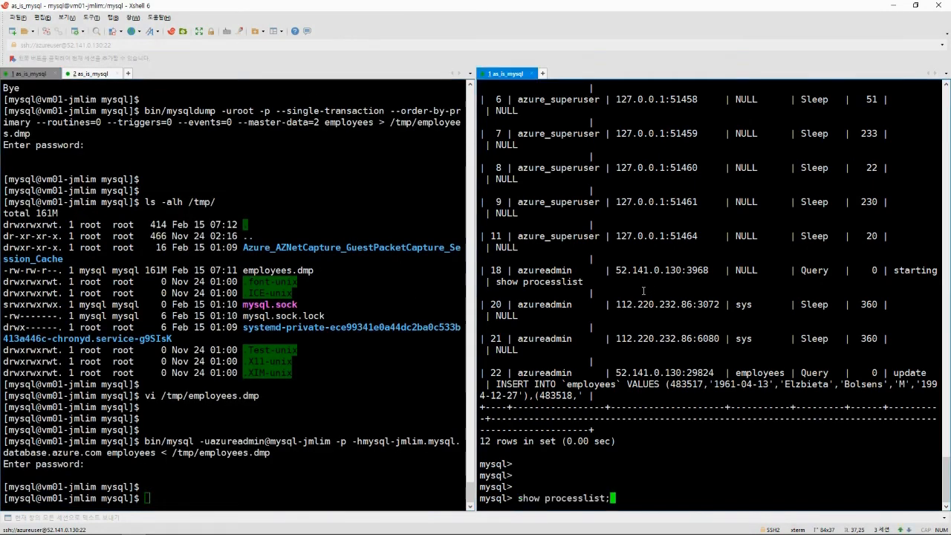
key(Return)
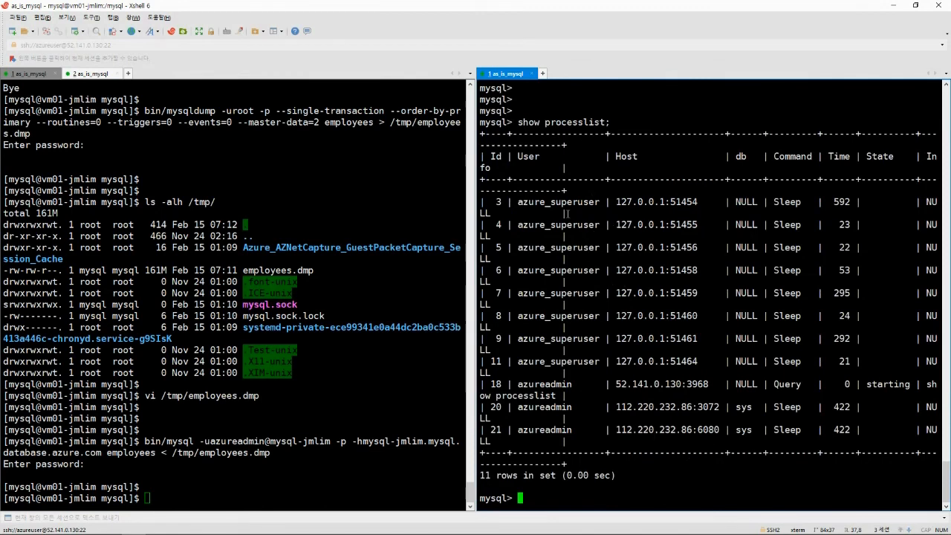
drag(481, 134, 663, 475)
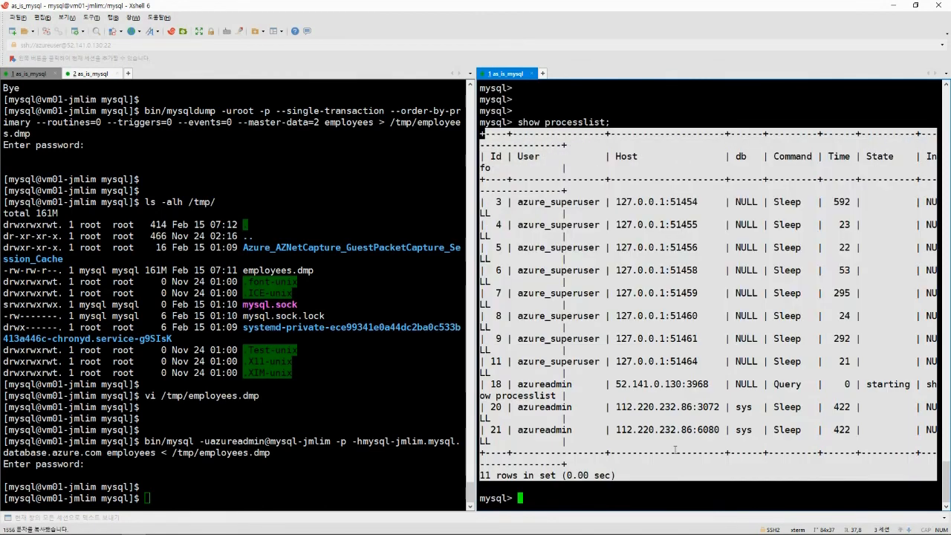
click(666, 428)
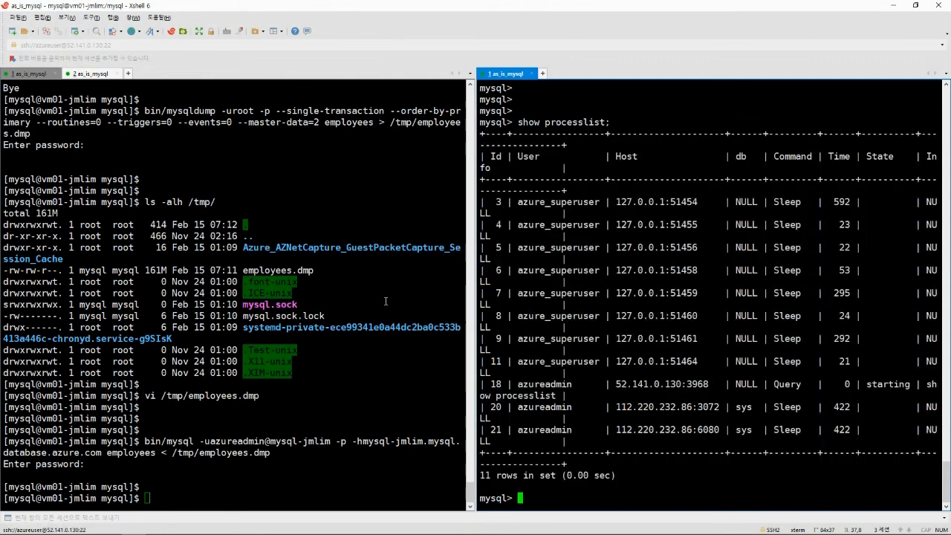
key(alt+Tab)
key(alt+Tab)
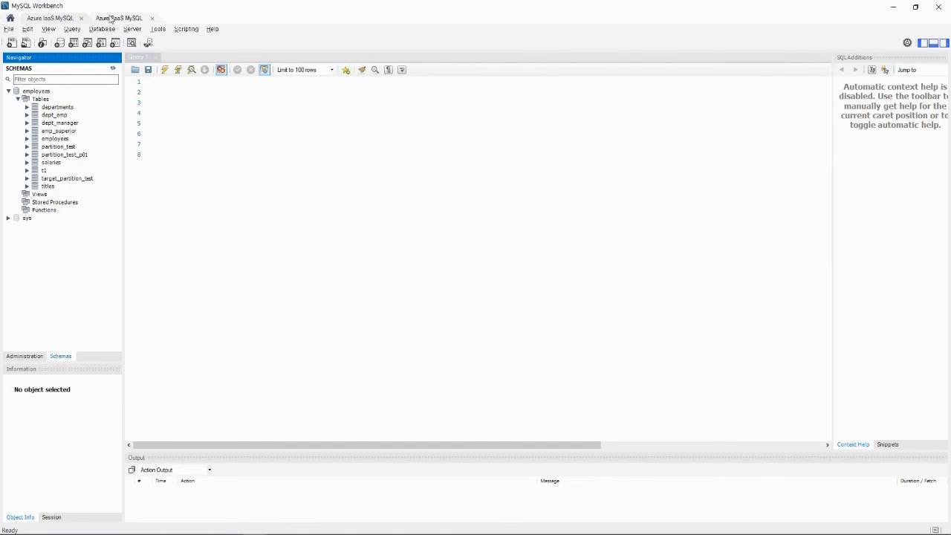
Refresh the Azure PaaS MySQL schemas and expand employees to list its 11 tables.
click(113, 19)
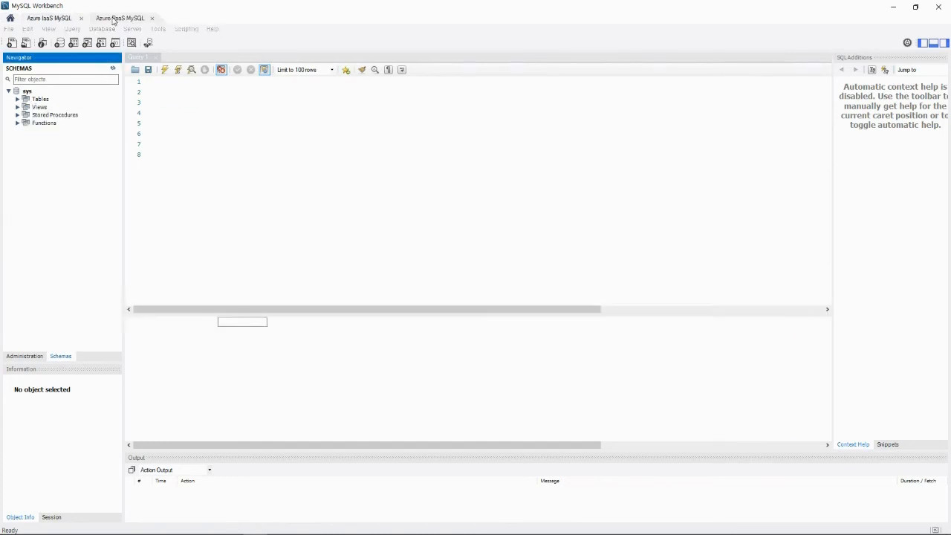
click(112, 68)
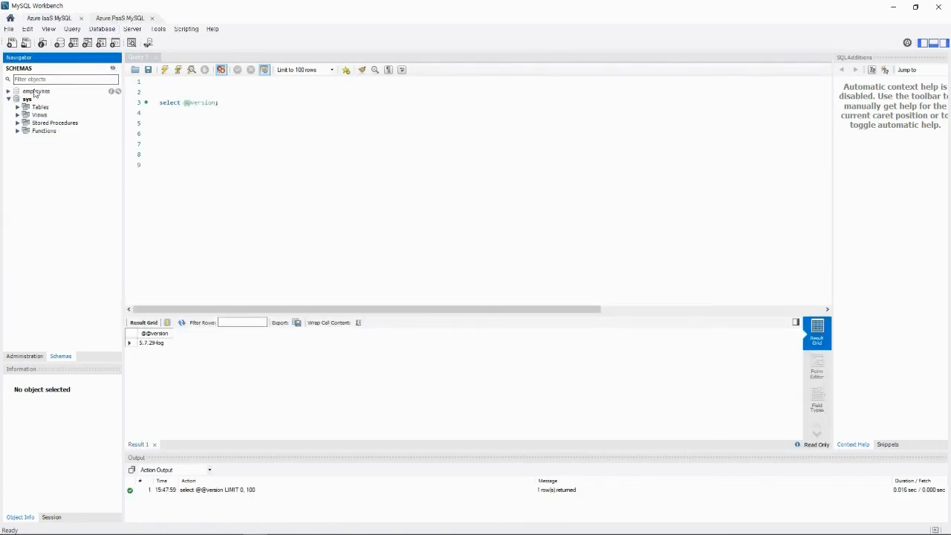
click(8, 90)
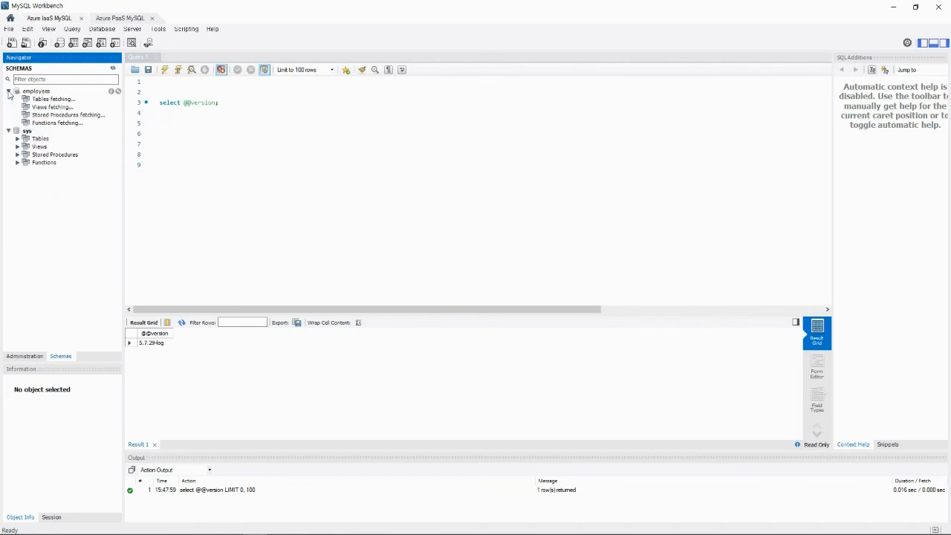
click(18, 99)
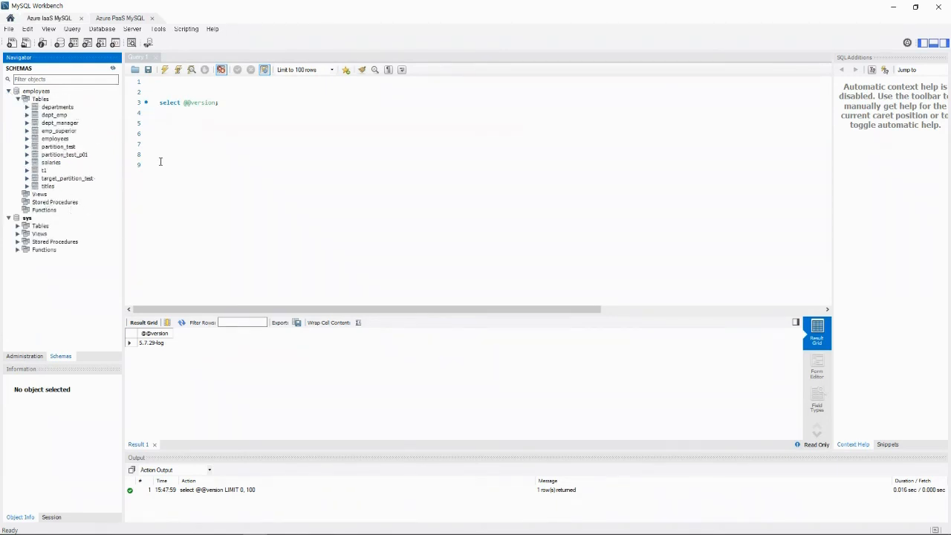
Bring up a fresh mysql prompt in the replica's session.
key(alt+Tab)
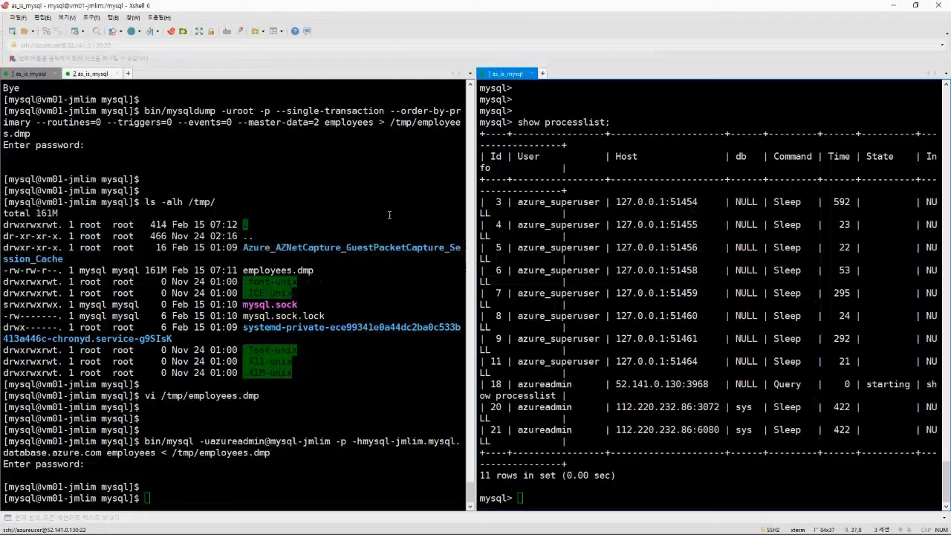
click(345, 222)
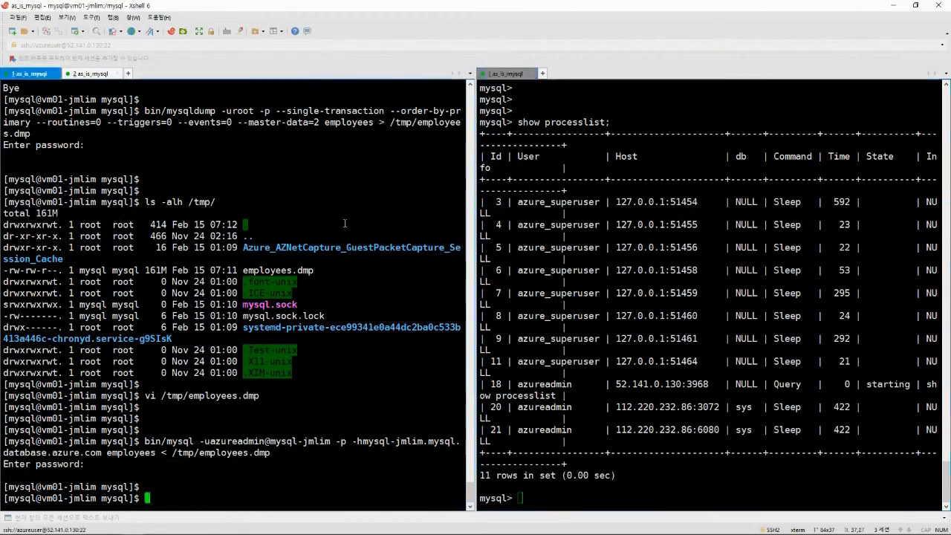
click(583, 242)
key(Return)
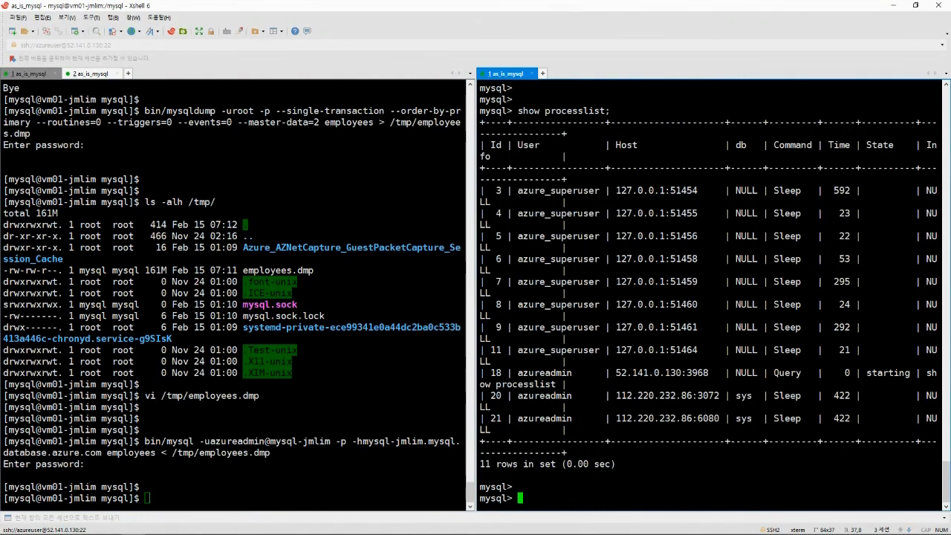
key(alt+Tab)
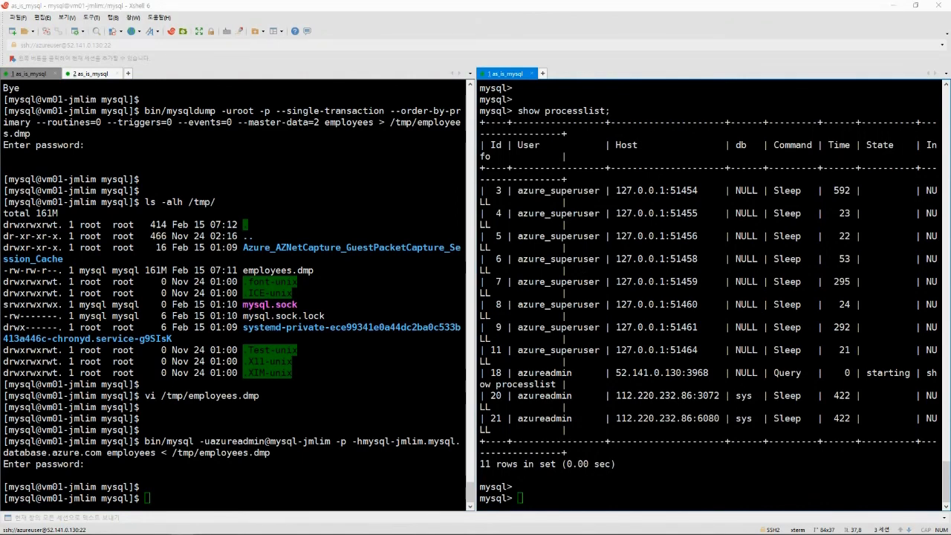
key(alt+Tab)
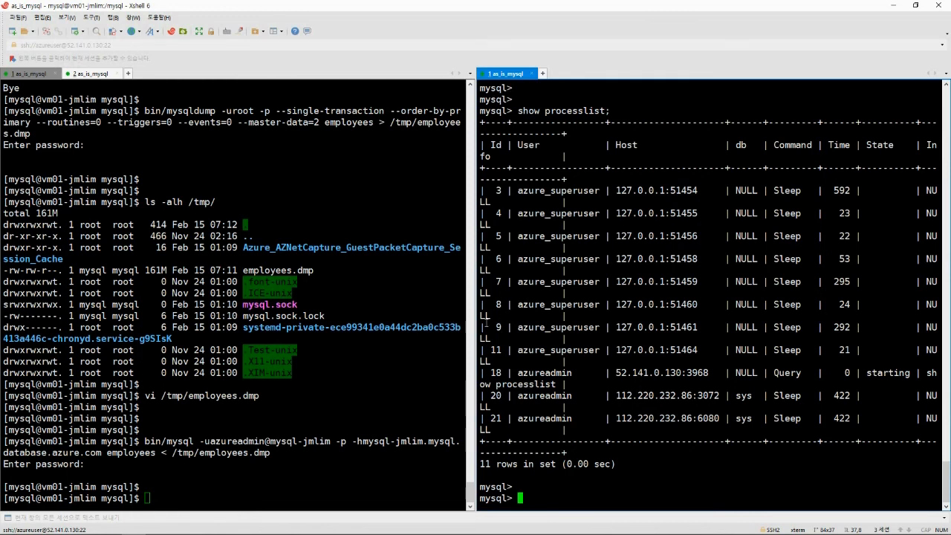
key(alt+Tab)
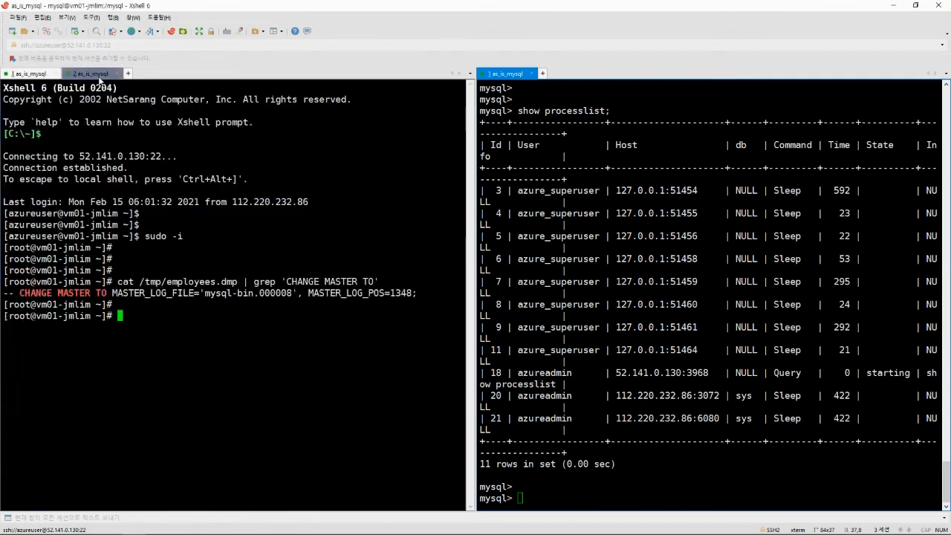
Copy position 1348 from the dump's CHANGE MASTER line and paste the az_replication_change_master call.
click(106, 86)
double_click(397, 293)
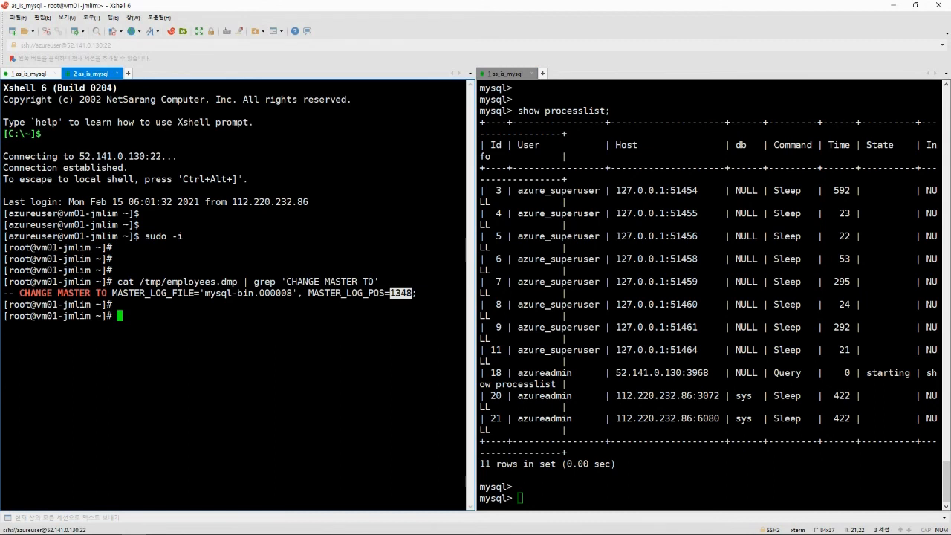
key(alt+Tab)
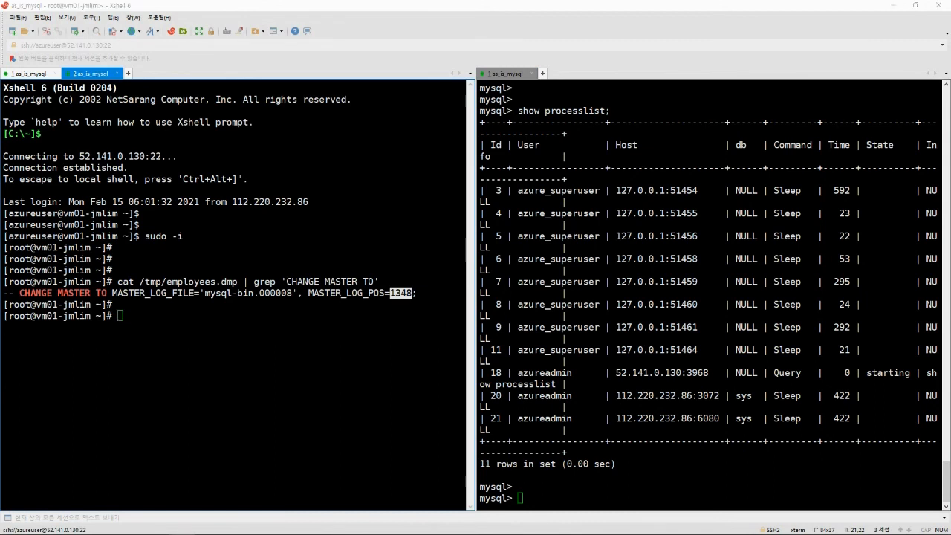
click(607, 305)
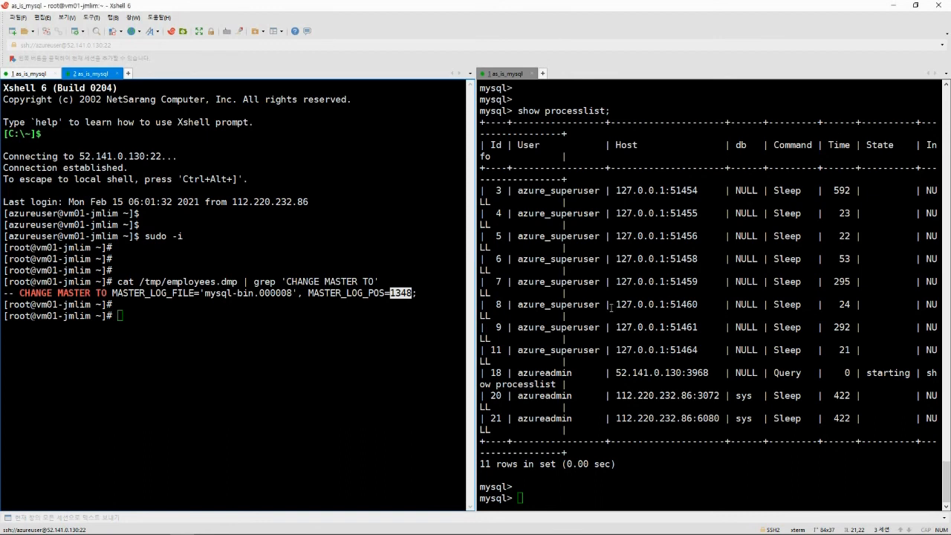
text(CALL mysql.az_replication_change_master('52.141.0.130', 'repl', '123', 3306, 'mysql-bin.000008', 1348, '');)
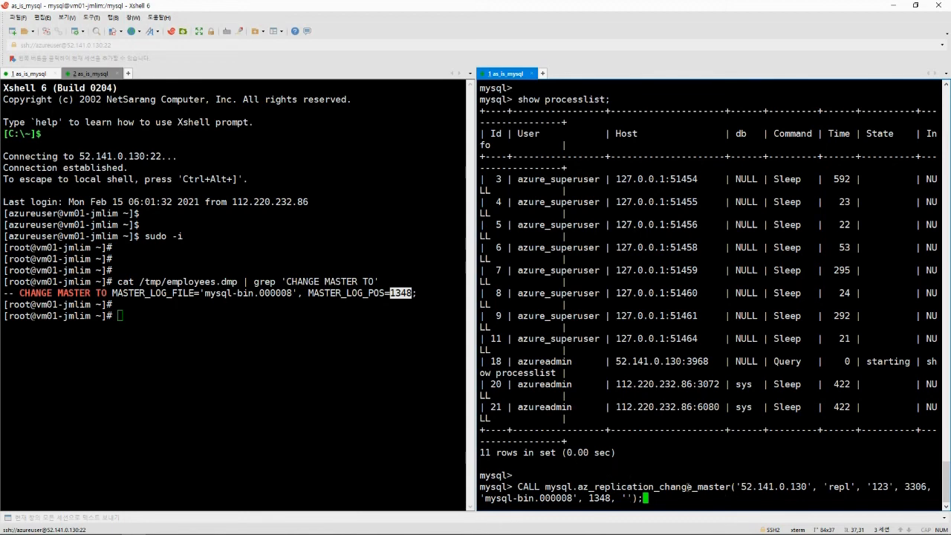
Run the change-master call targeting 52.141.0.130, repl, 3306, mysql-bin.000008, position 1348.
click(378, 348)
click(713, 347)
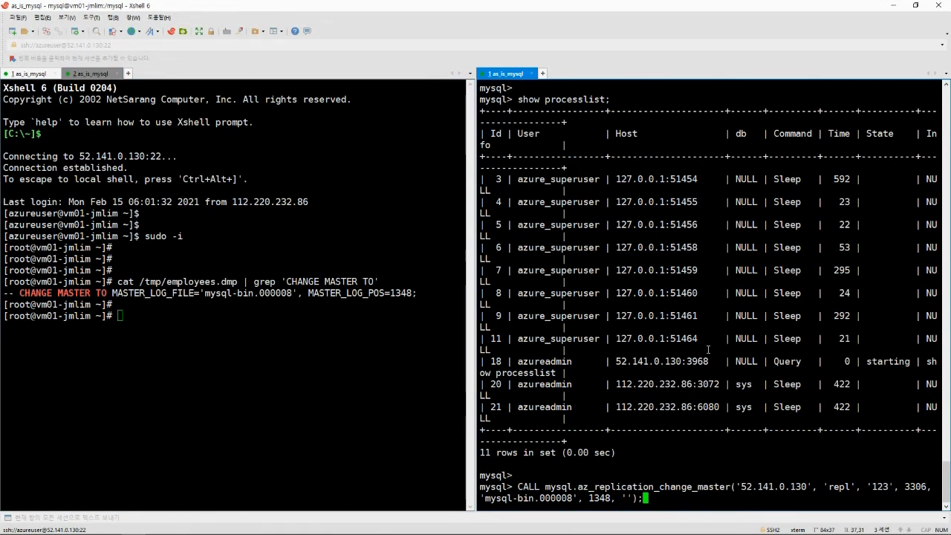
key(Return)
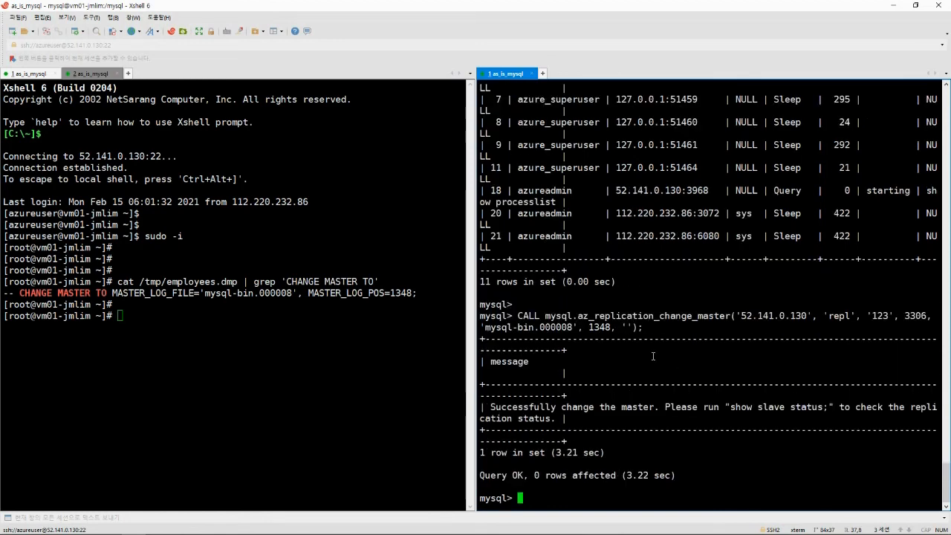
Run show slave status\G and review the master coordinates and stopped threads.
key(Return)
text(show s)
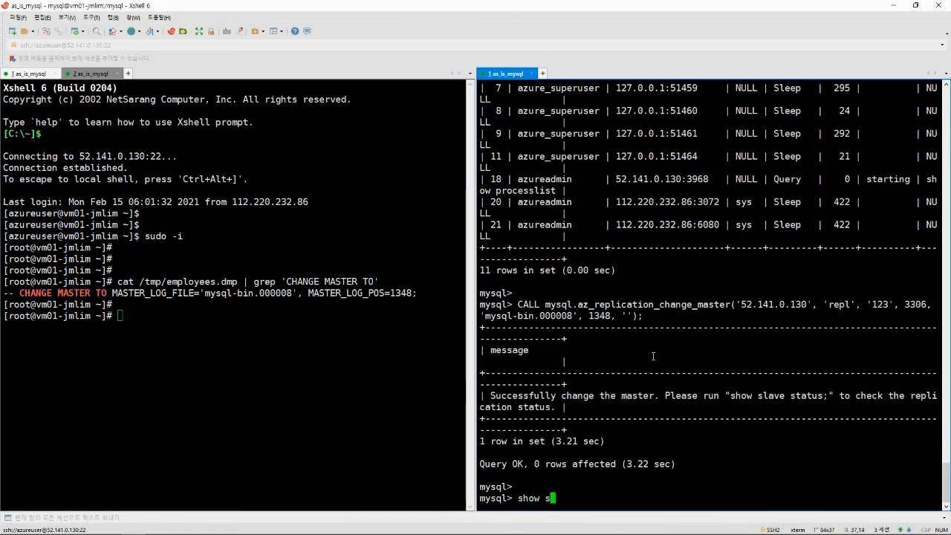
text(lave status\G)
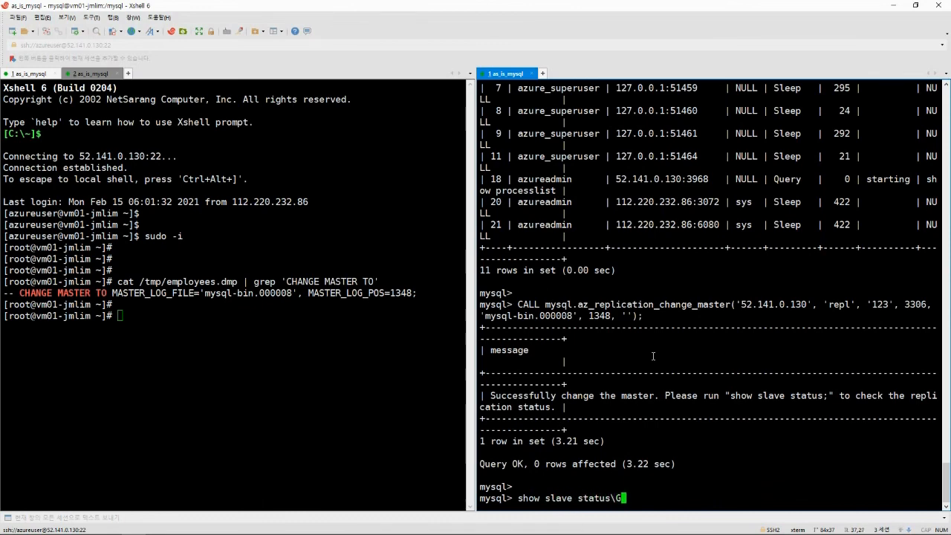
key(Return)
scroll(650, 342, up, 7)
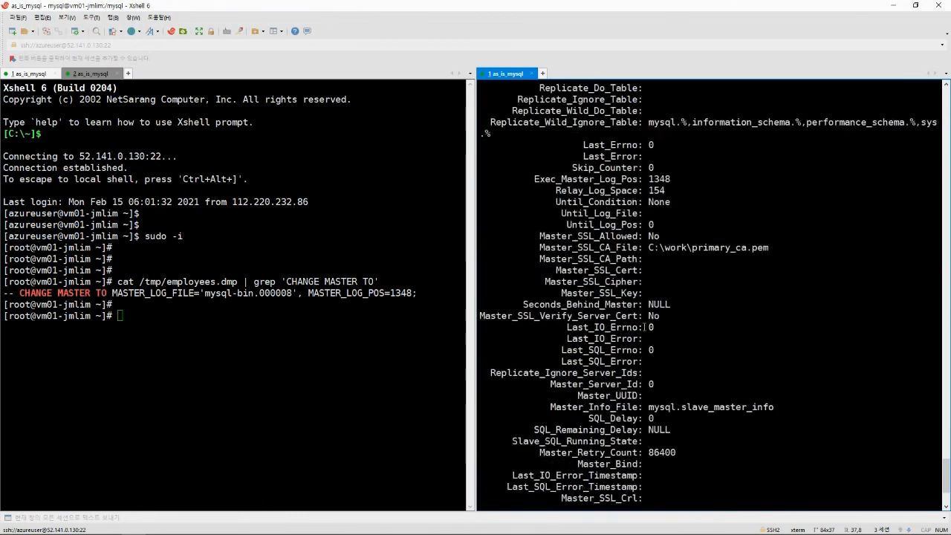
scroll(645, 327, up, 3)
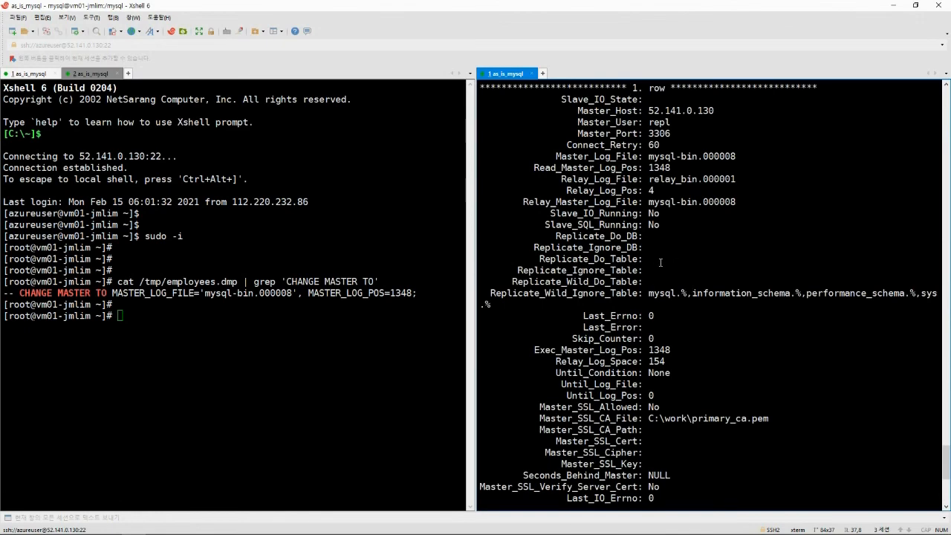
scroll(665, 268, down, 3)
scroll(664, 267, down, 5)
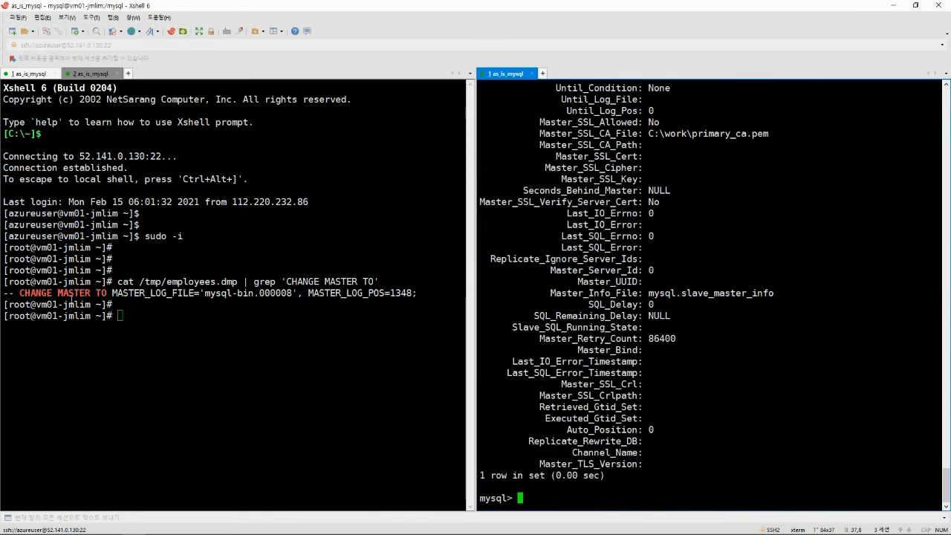
Paste CALL mysql.az_replication_start; at the replica's mysql prompt.
key(alt+Tab)
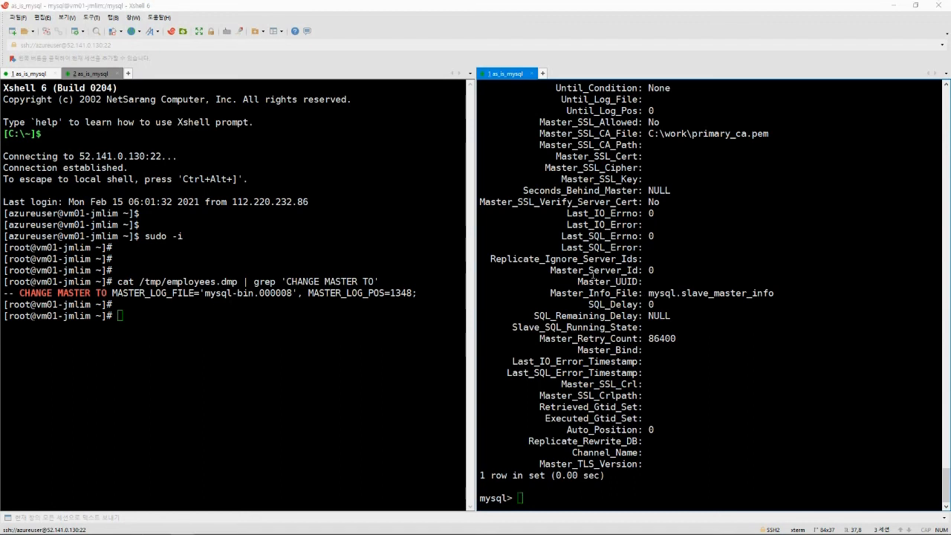
key(alt+Tab)
text(CALL mysql.az_replication_start;)
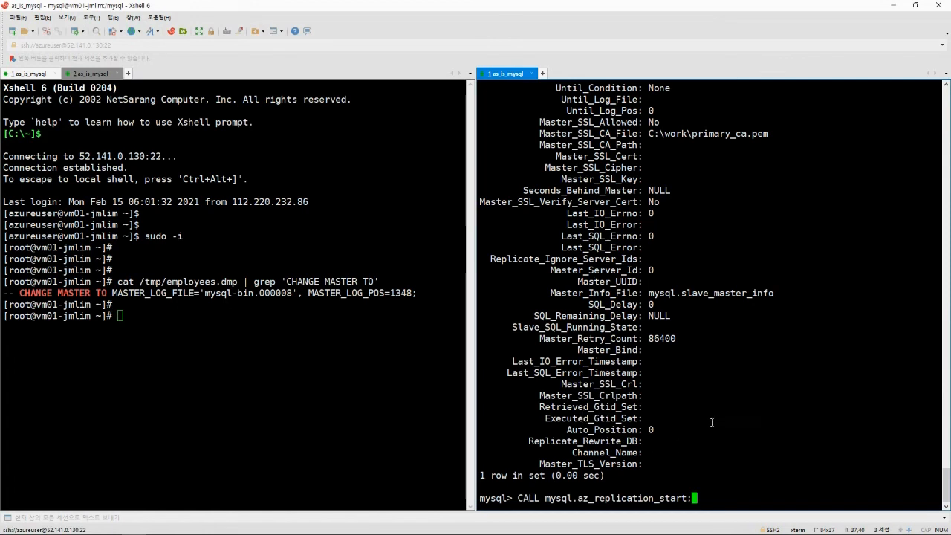
Start replication and recheck slave status: SQL thread Yes, IO thread Connecting with error 2003.
key(Return)
key(Return)
key(Return)
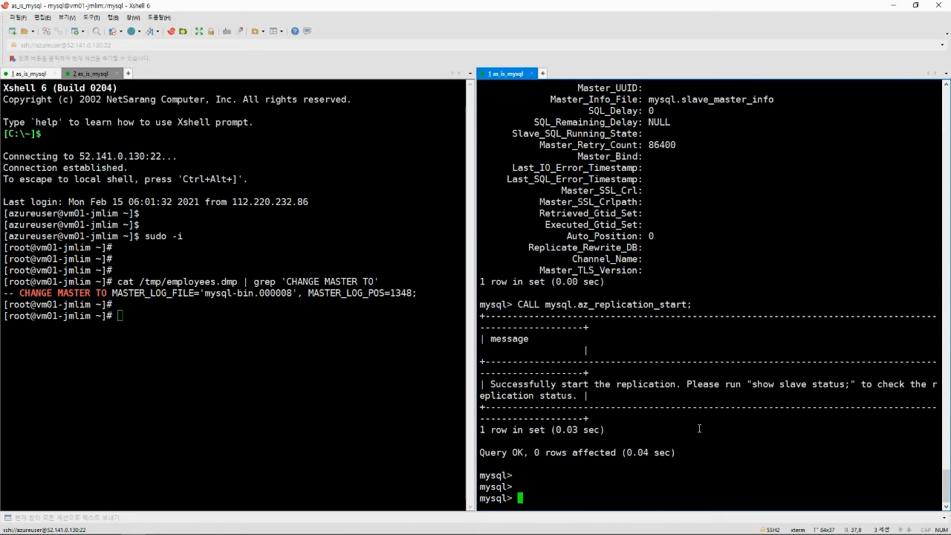
key(Up)
key(Up)
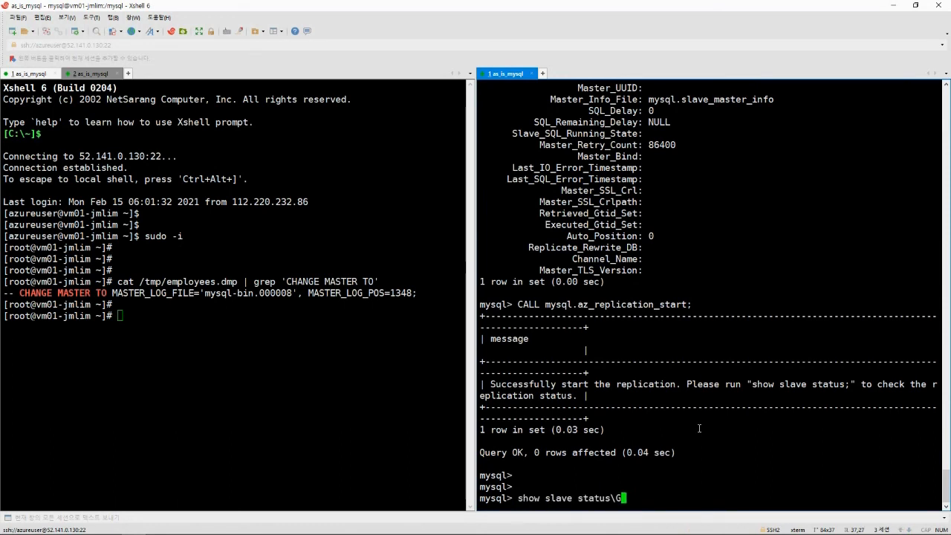
key(Return)
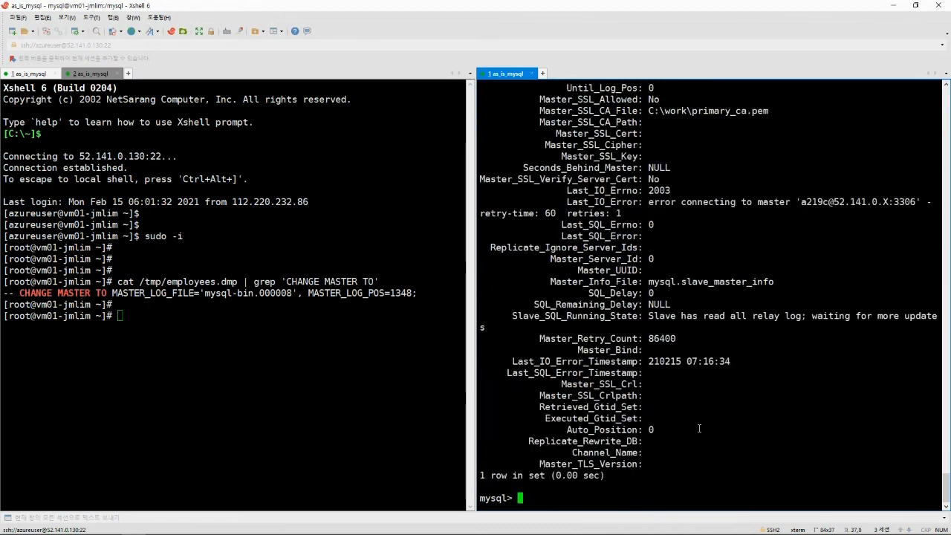
scroll(672, 387, up, 8)
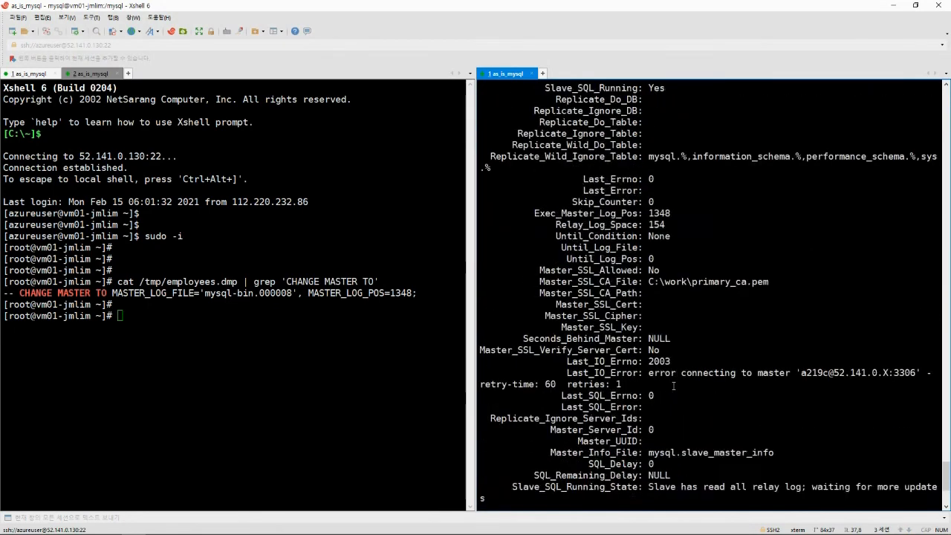
scroll(673, 385, up, 2)
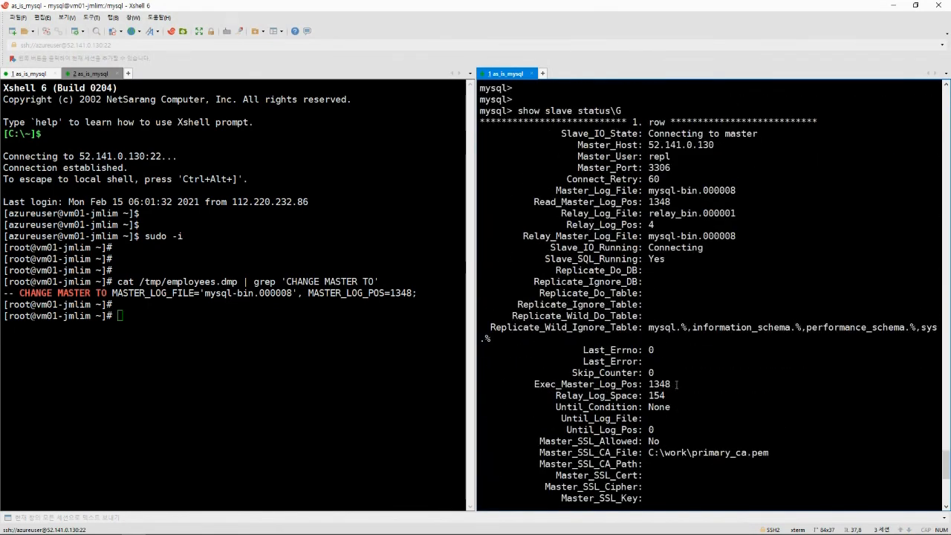
scroll(677, 384, down, 10)
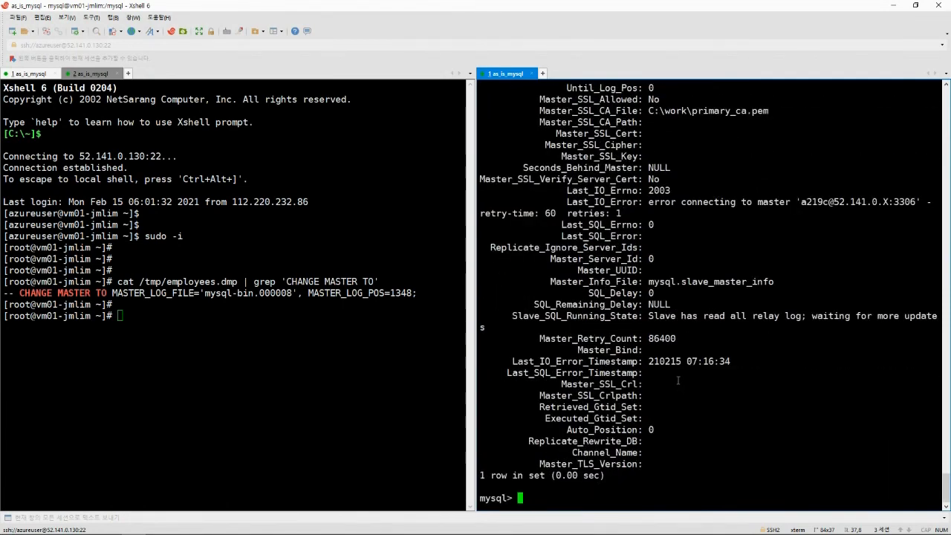
scroll(677, 380, up, 2)
scroll(676, 380, down, 2)
scroll(636, 333, up, 5)
scroll(681, 281, up, 2)
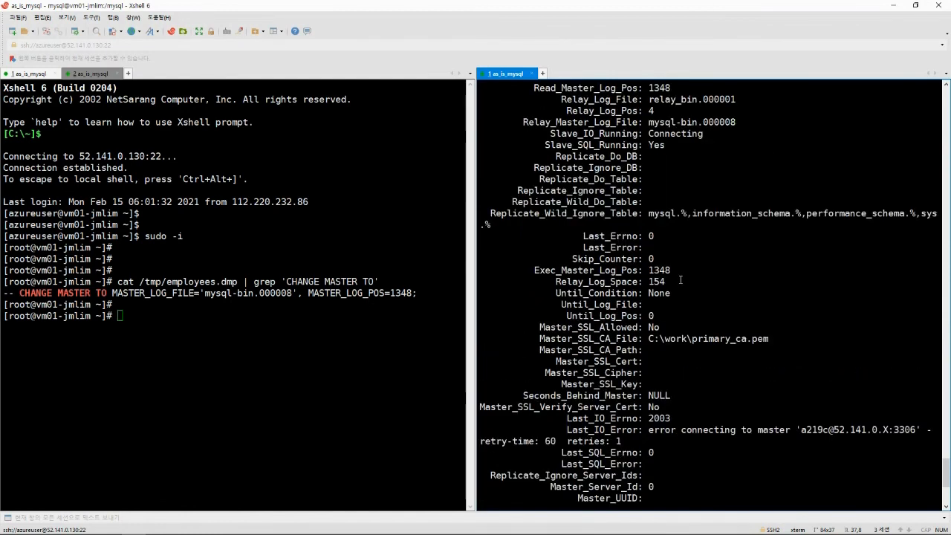
scroll(672, 282, down, 7)
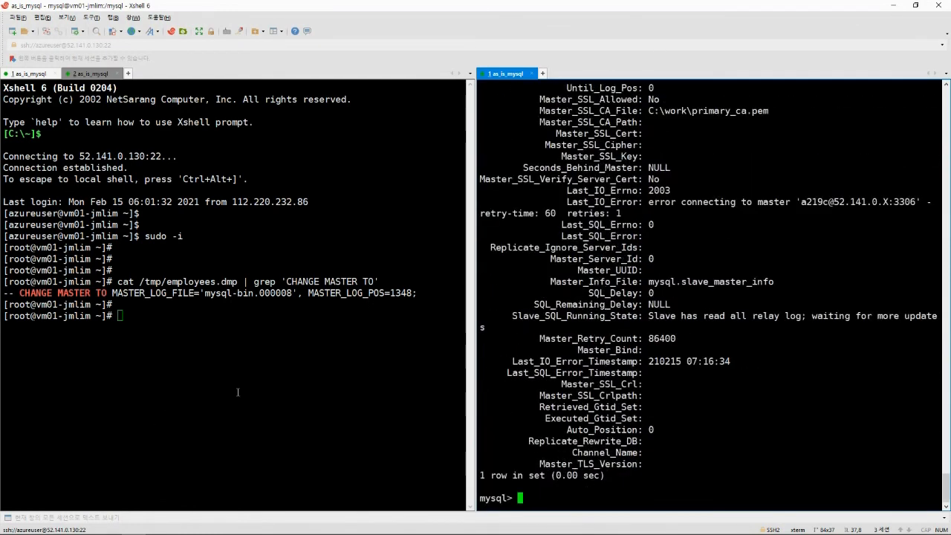
key(alt+Tab)
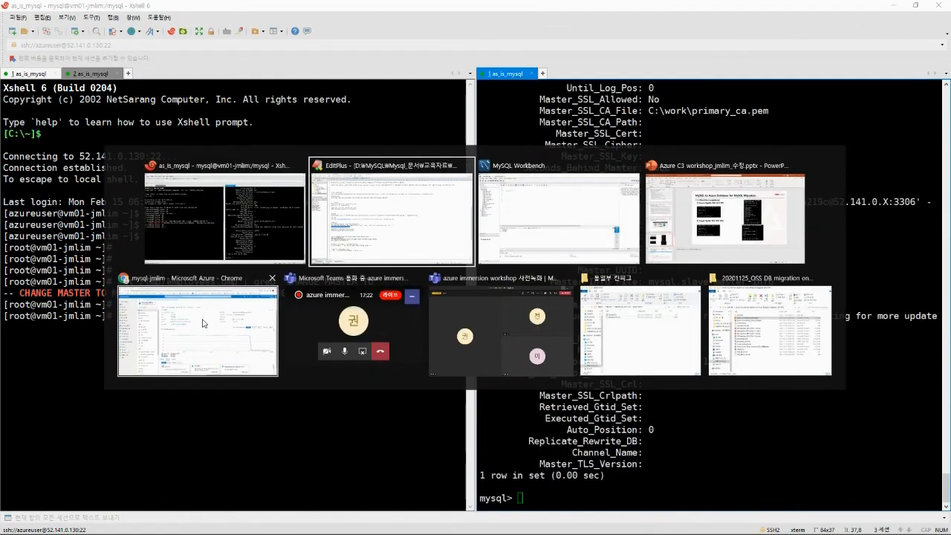
Open vm01-jmlim's Networking page to check inbound rules like 3306_IN and SSH.
click(266, 303)
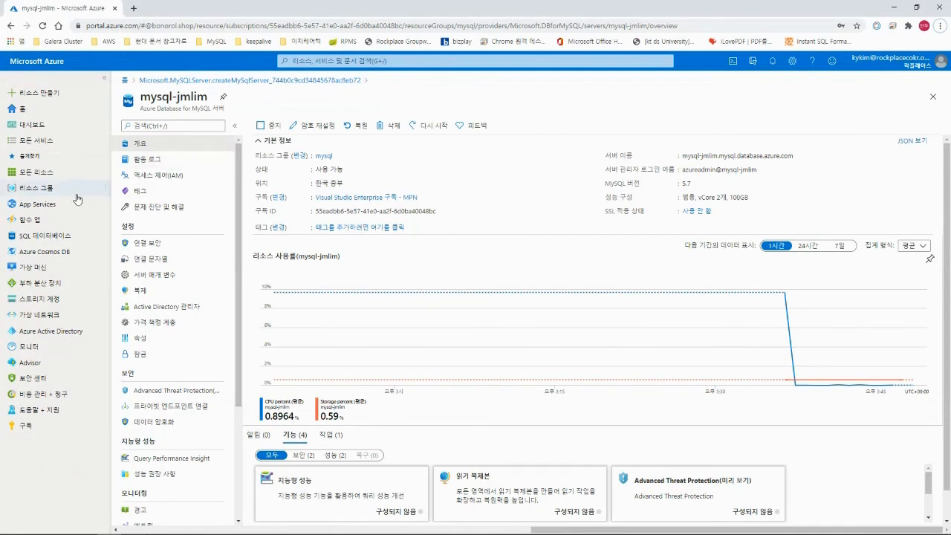
click(36, 173)
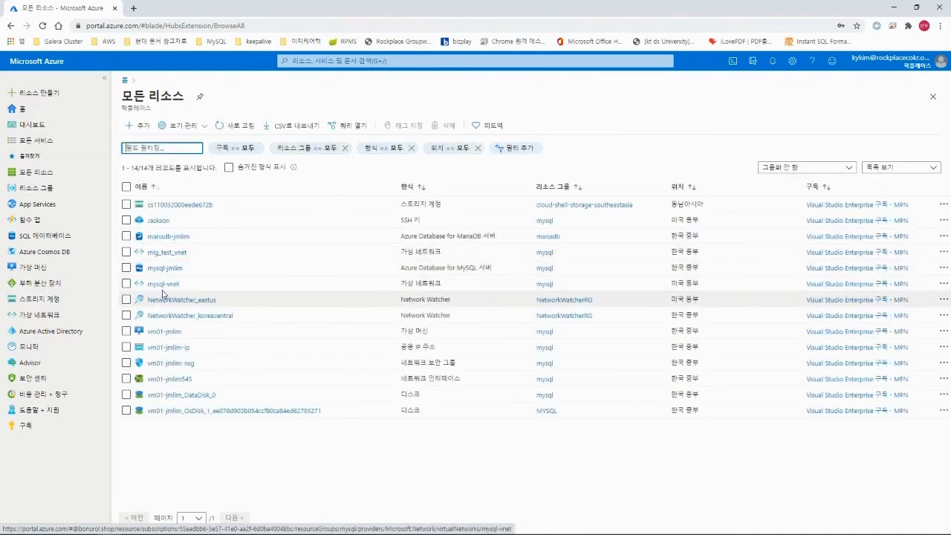
click(165, 331)
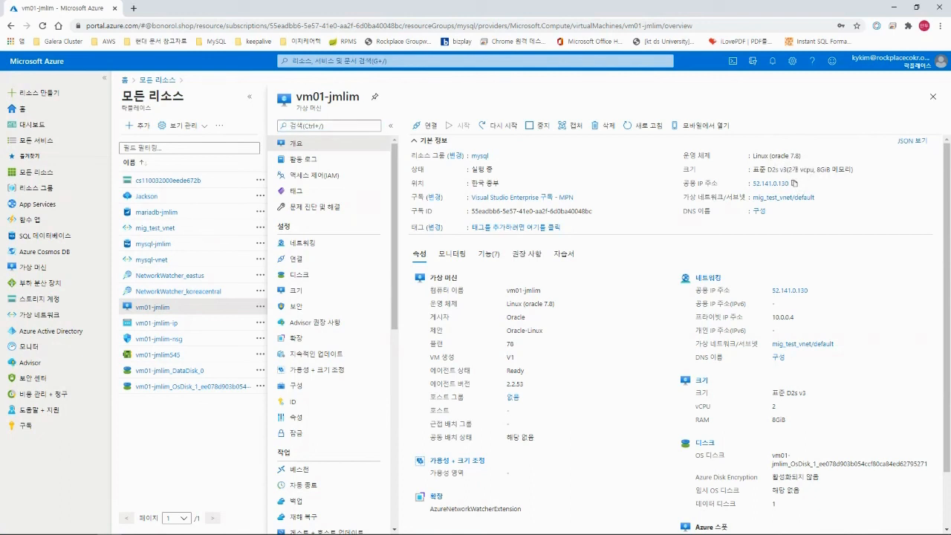
key(alt+Tab)
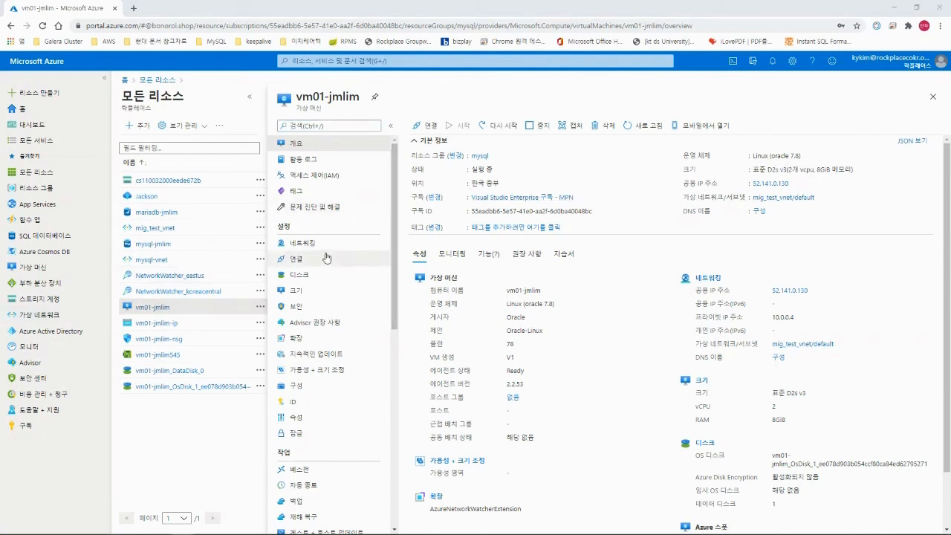
click(297, 243)
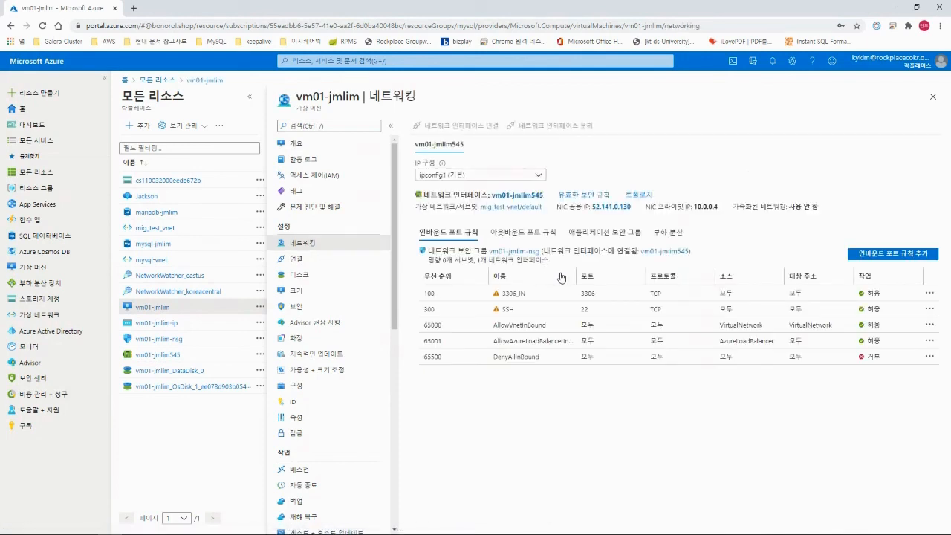
Exit to root on the source VM, list iptables rules, then flush them with iptables -F.
key(alt+Tab)
key(Tab)
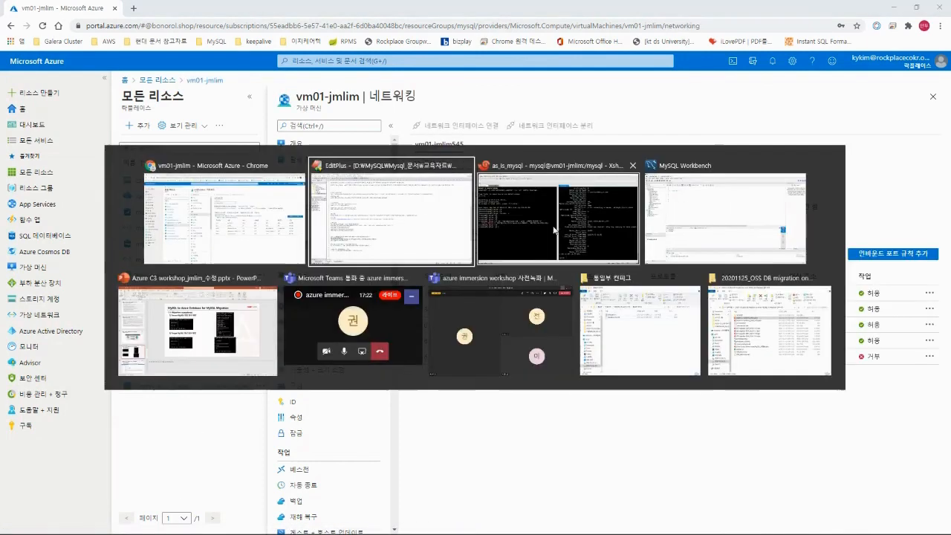
key(ctrl+Tab)
key(ctrl+Tab)
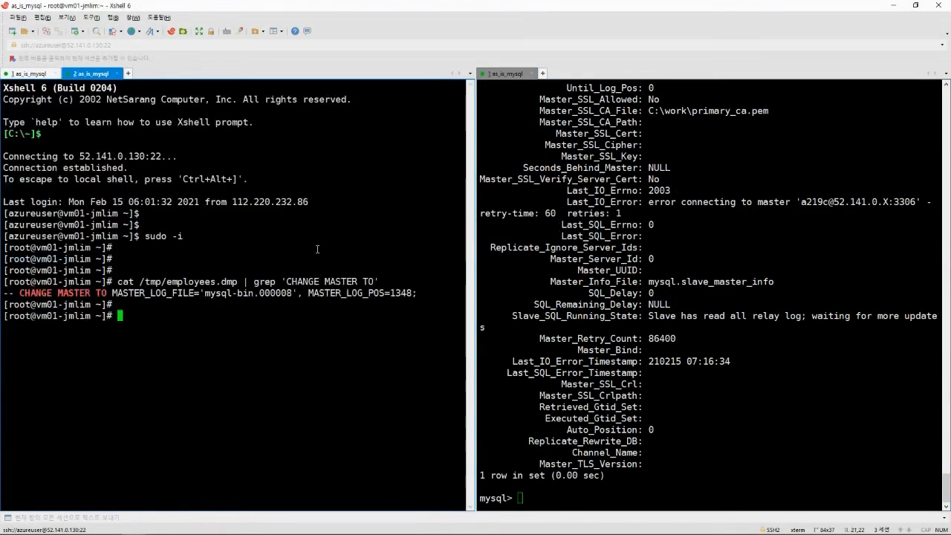
key(ctrl+Tab)
text(exit)
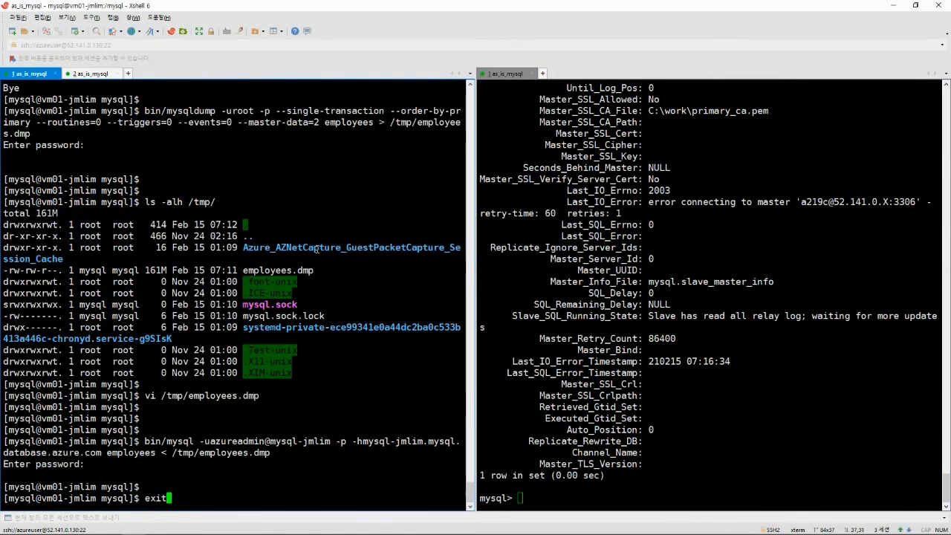
key(Return)
text(iptables -L)
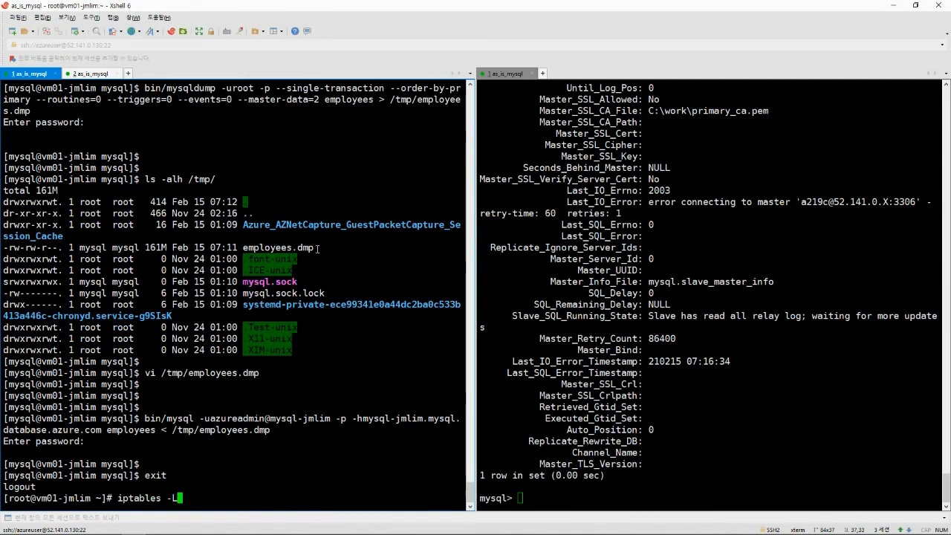
key(Return)
key(Return)
key(Return)
key(Return)
text(iptables -F)
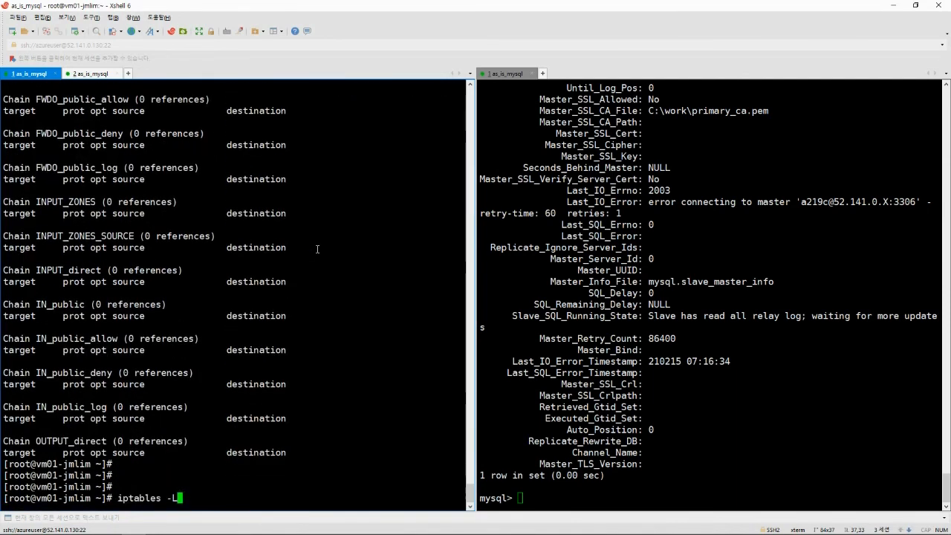
key(Return)
key(Return)
click(538, 266)
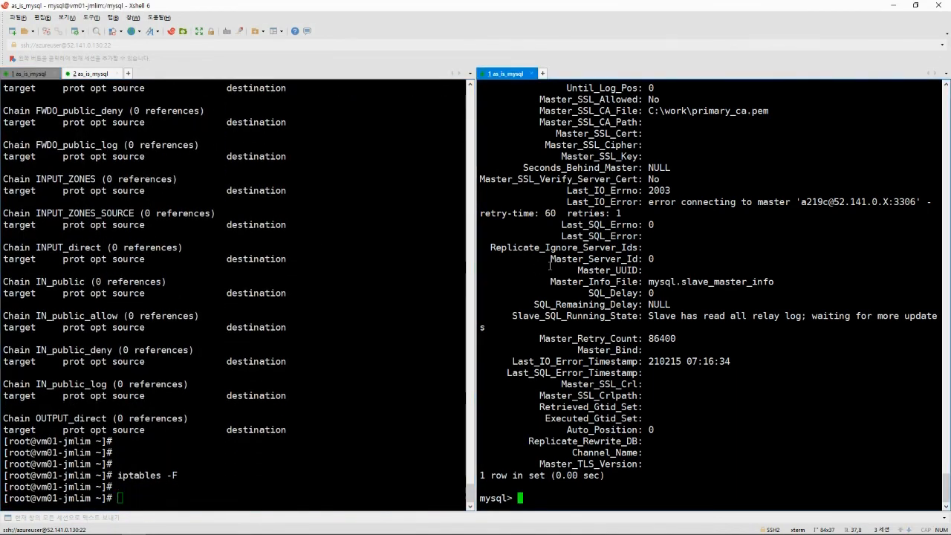
key(Return)
Run CALL mysql.az_replication_stop; on the Azure replica to stop replication.
key(alt+Tab)
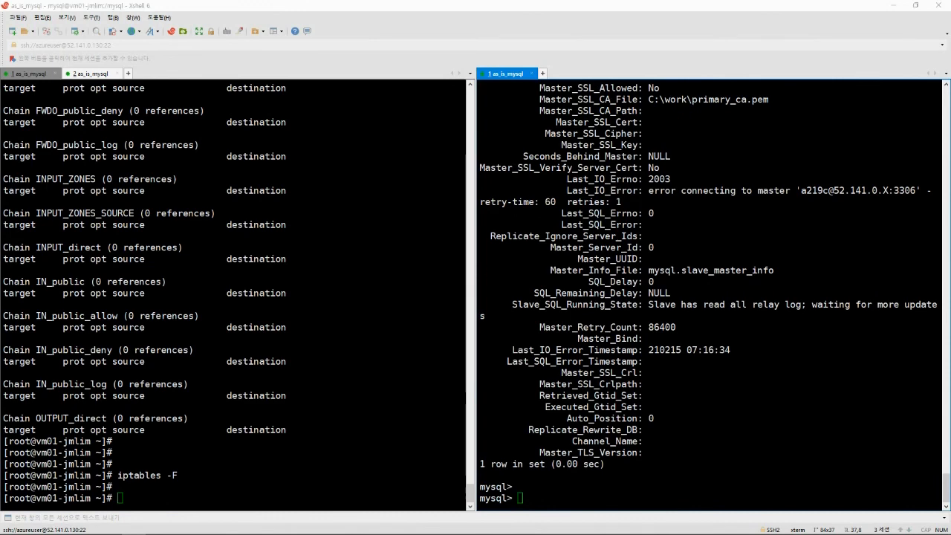
key(alt+Tab)
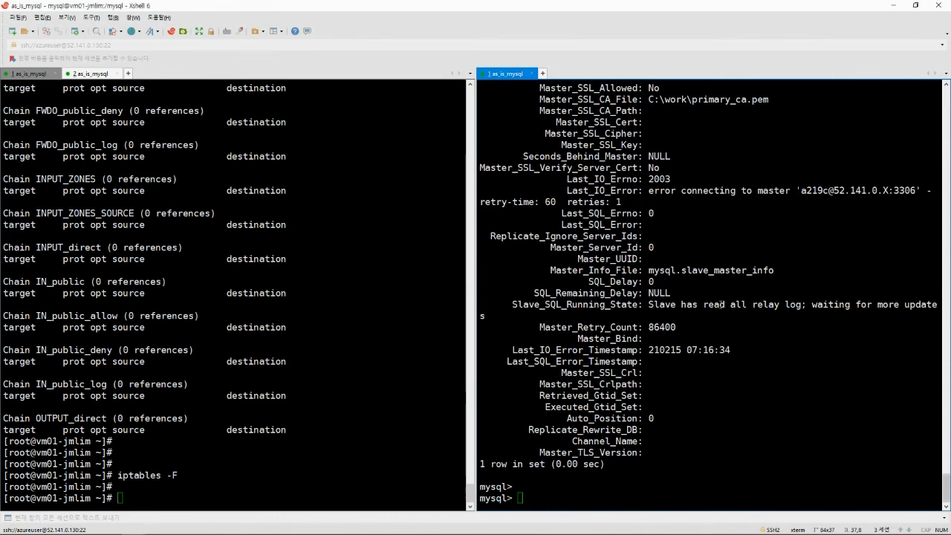
key(shift+Insert)
scroll(729, 343, up, 2)
scroll(729, 343, up, 1)
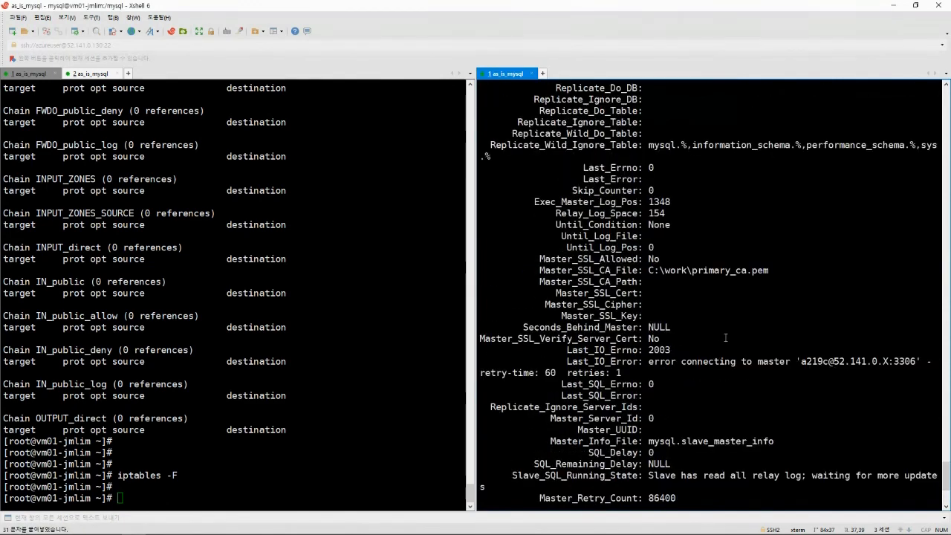
scroll(730, 344, down, 4)
key(Return)
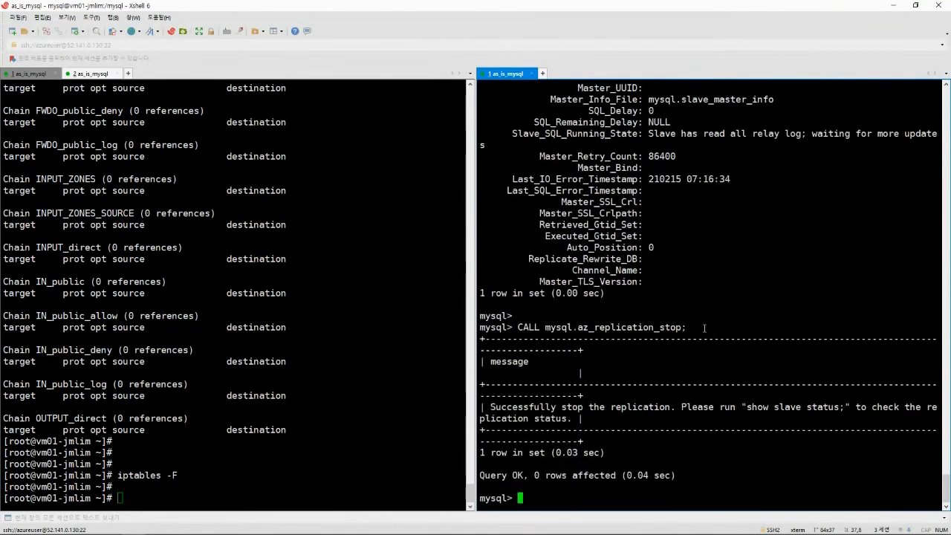
Run CALL mysql.az_replication_start; and recheck slave status showing no IO error, 0 seconds behind.
key(Return)
key(alt+Tab)
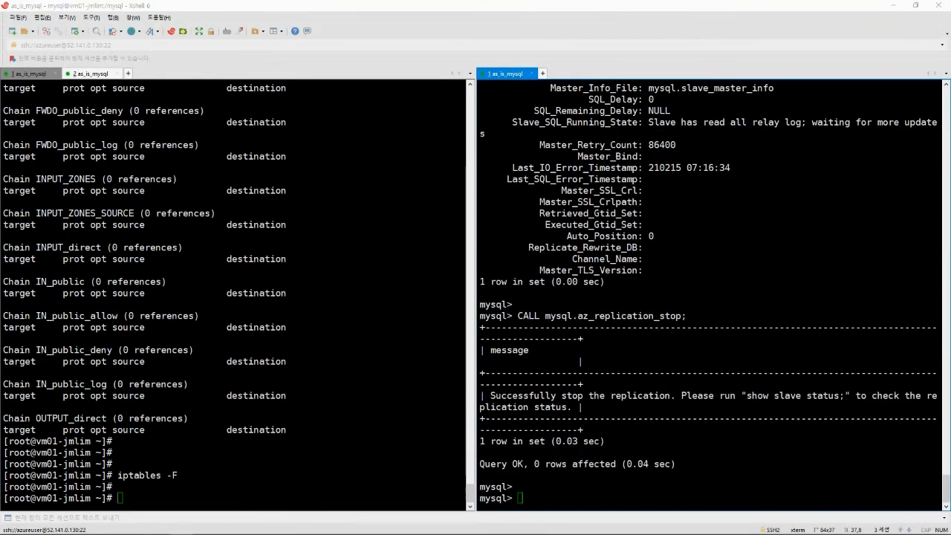
click(684, 304)
key(shift+Insert)
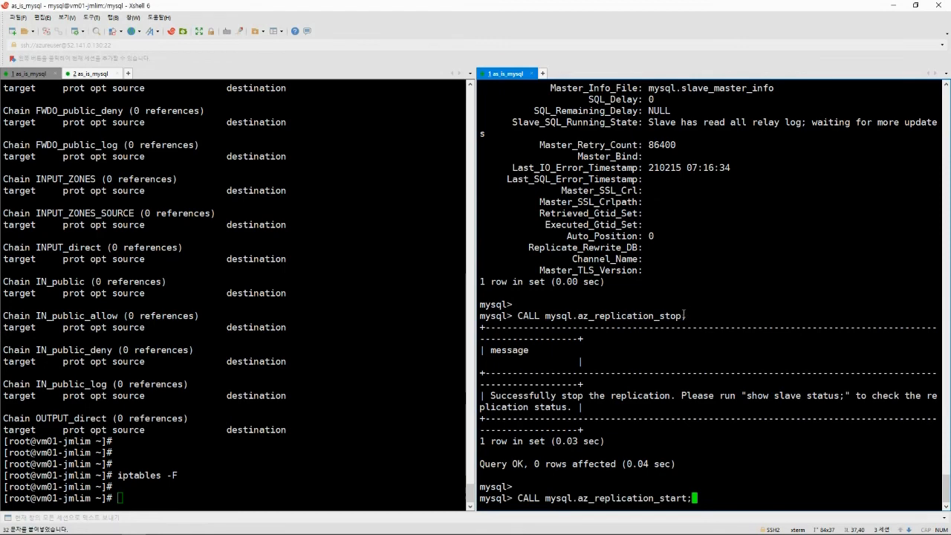
key(Return)
key(Return)
key(Return)
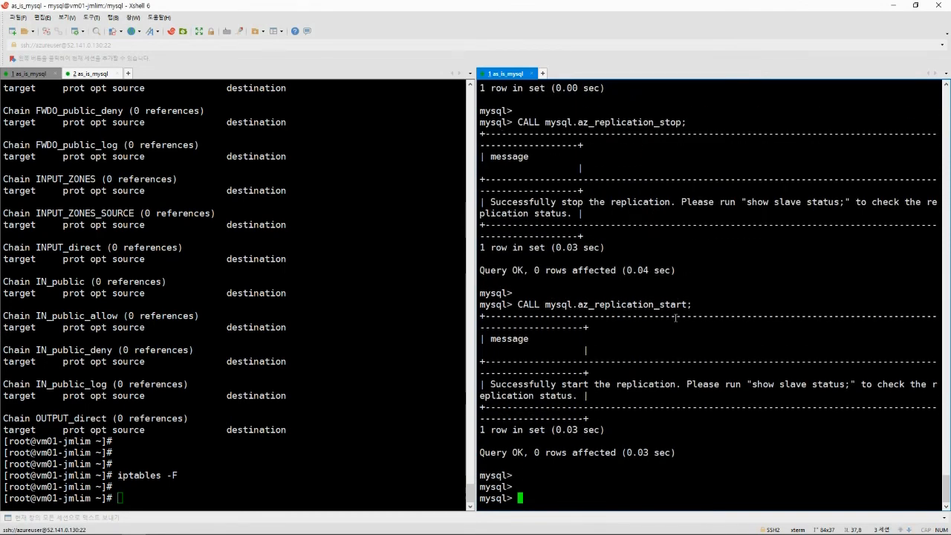
key(Up)
key(Up)
key(Up)
key(Return)
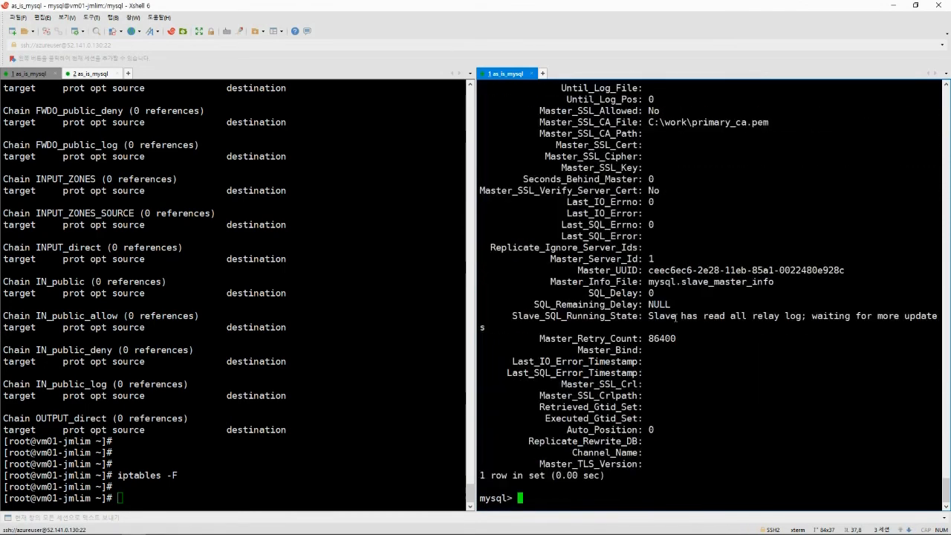
scroll(708, 308, up, 9)
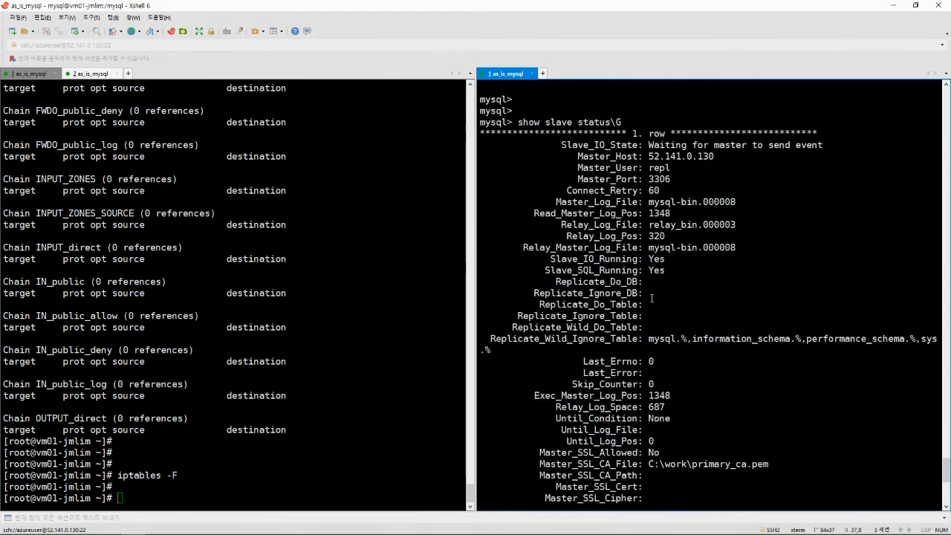
scroll(658, 304, down, 4)
scroll(658, 305, up, 5)
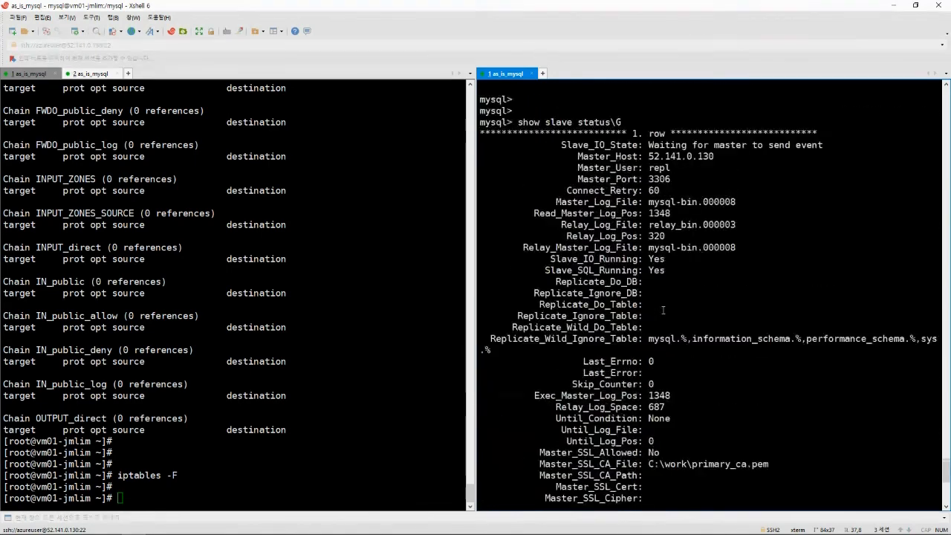
drag(518, 122, 632, 123)
click(662, 248)
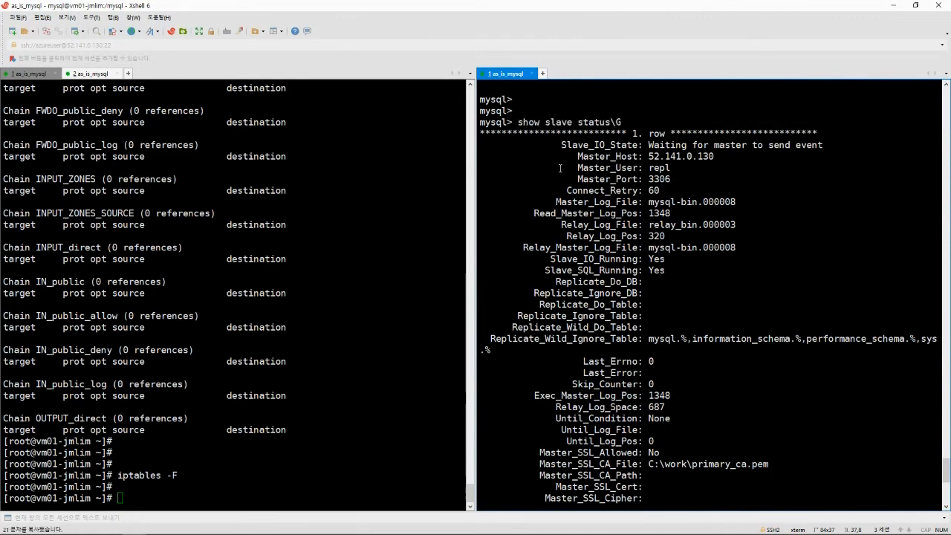
scroll(677, 322, down, 2)
scroll(677, 322, up, 2)
drag(672, 271, 481, 261)
click(643, 267)
scroll(680, 276, down, 1)
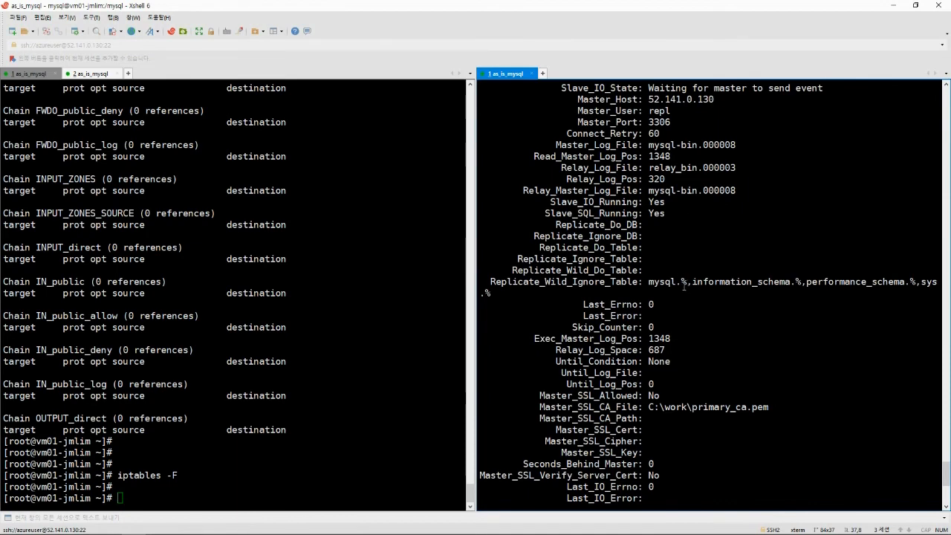
scroll(686, 287, up, 1)
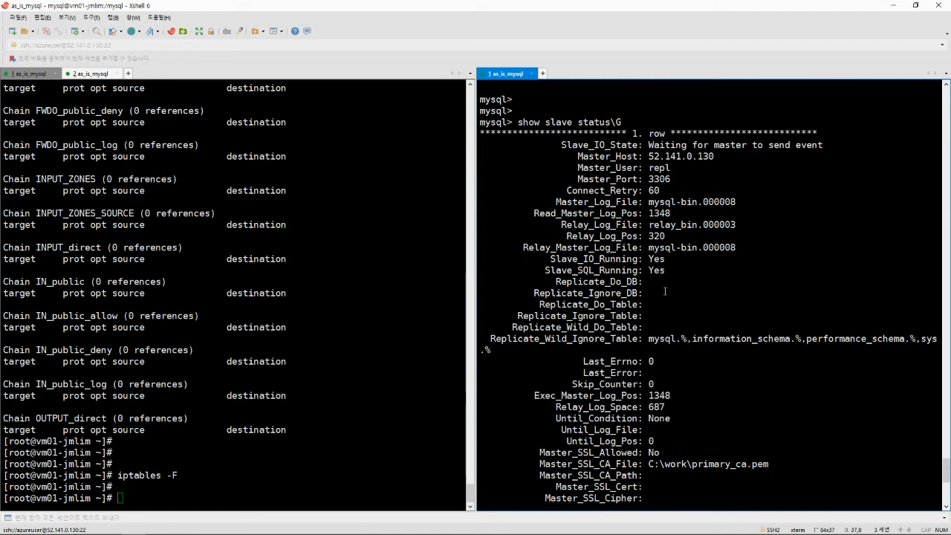
scroll(667, 291, down, 2)
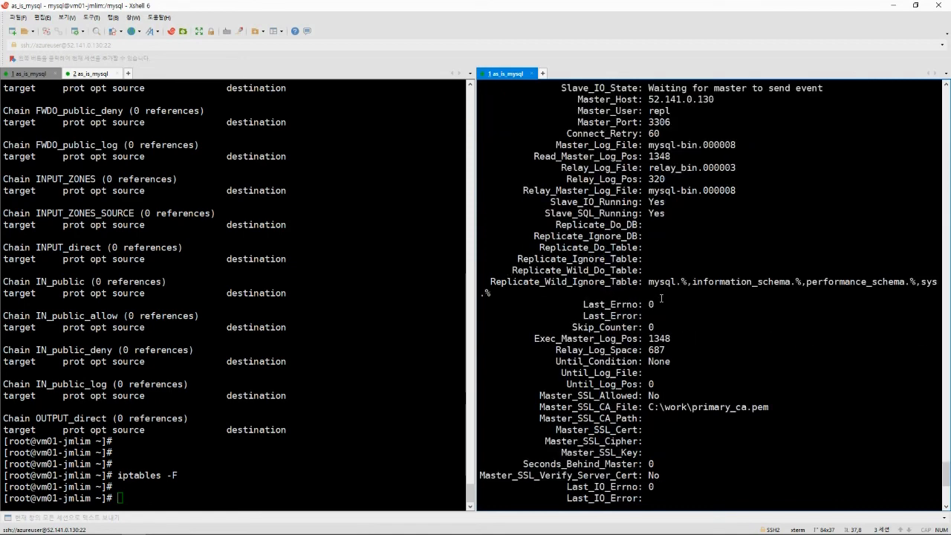
scroll(661, 298, down, 2)
scroll(663, 293, up, 3)
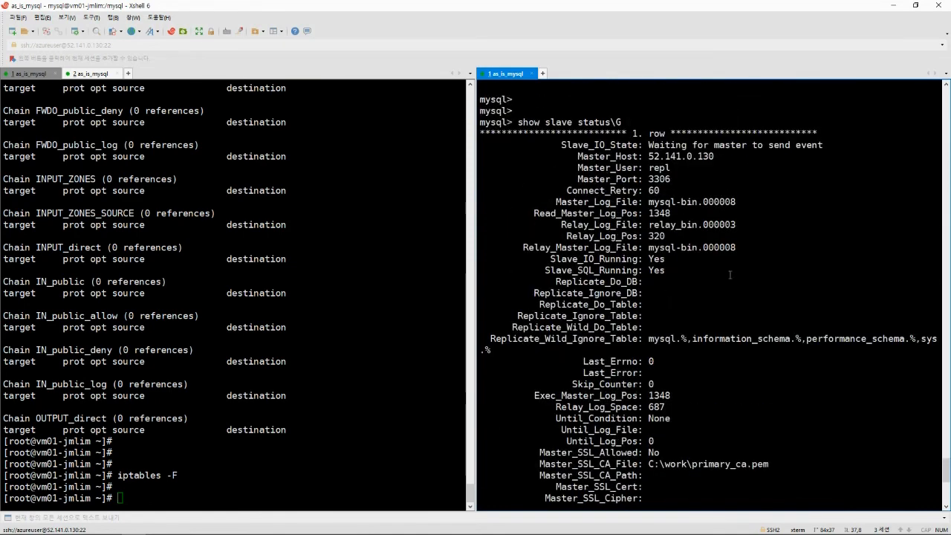
scroll(661, 271, down, 4)
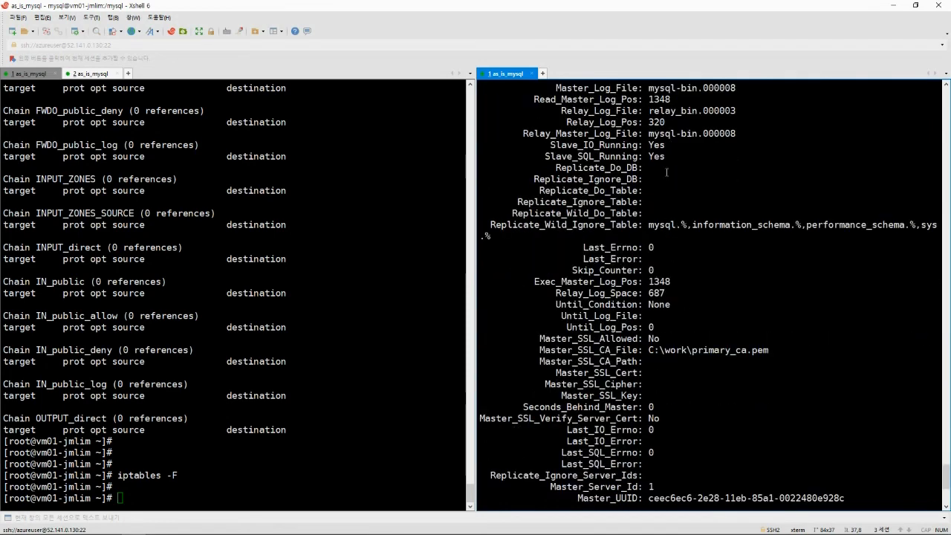
scroll(667, 259, down, 2)
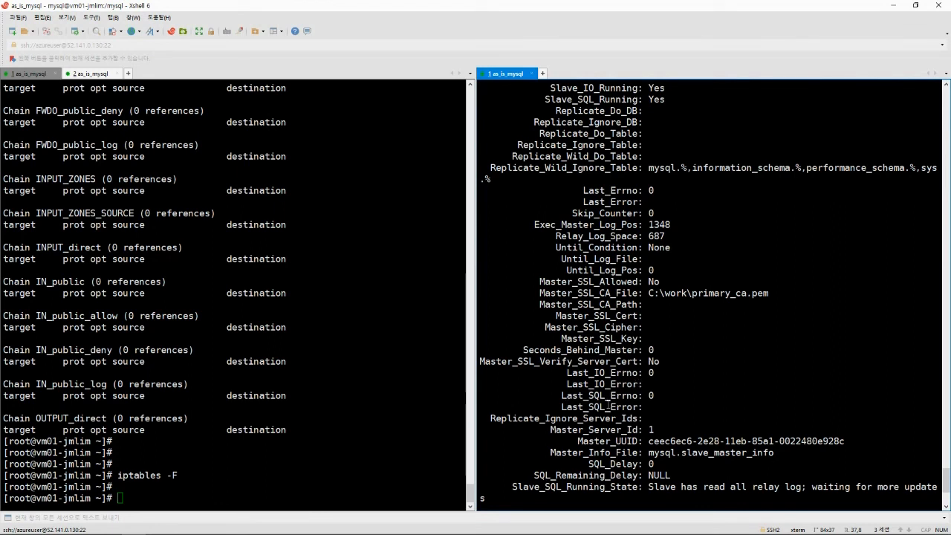
drag(564, 407, 797, 380)
drag(647, 407, 762, 407)
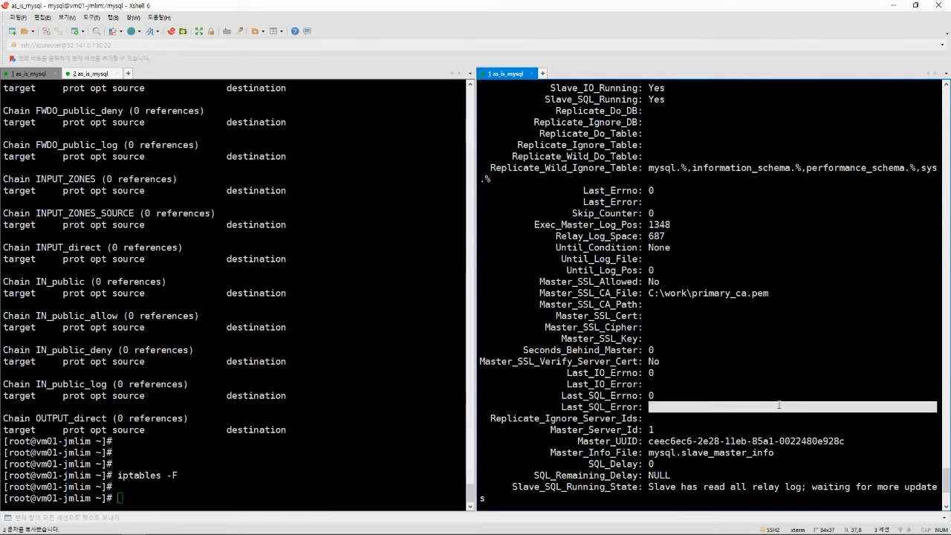
click(681, 349)
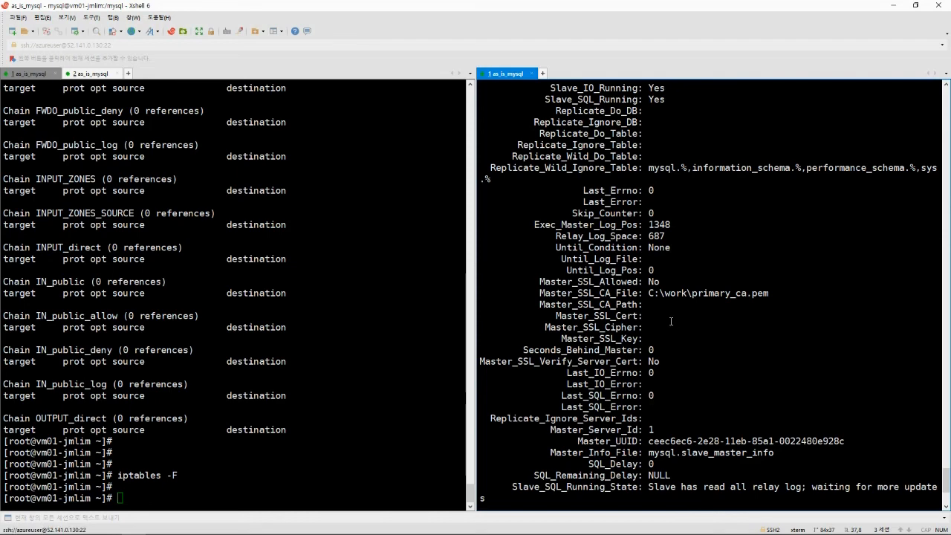
scroll(671, 323, down, 5)
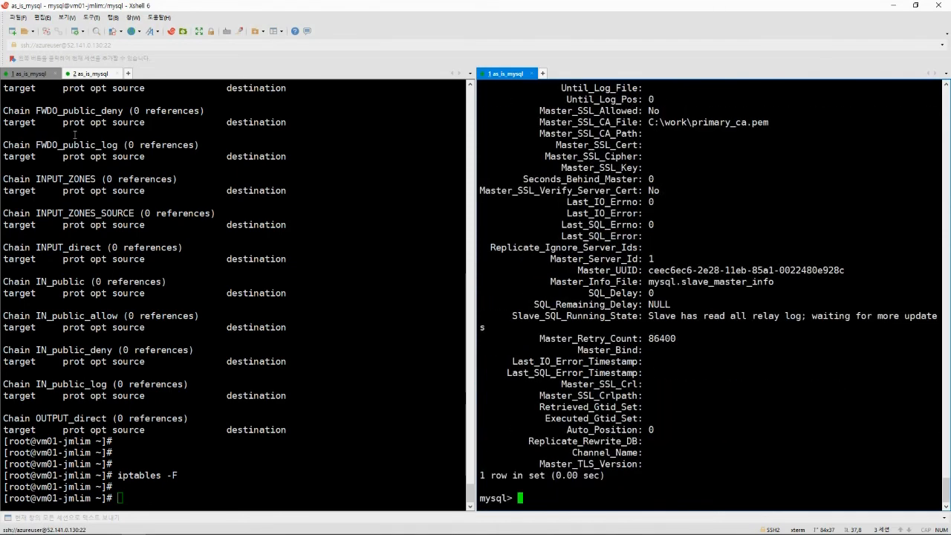
Switch to the mysql user, cd /mysql, and log in with bin/mysql -uroot -p.
click(183, 232)
text(su - my)
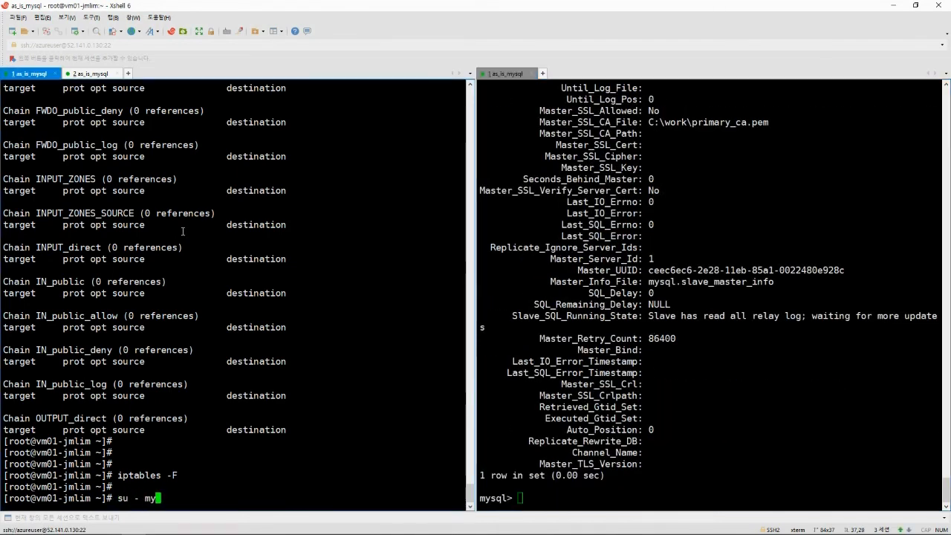
text(sql)
key(Return)
text(cd /my)
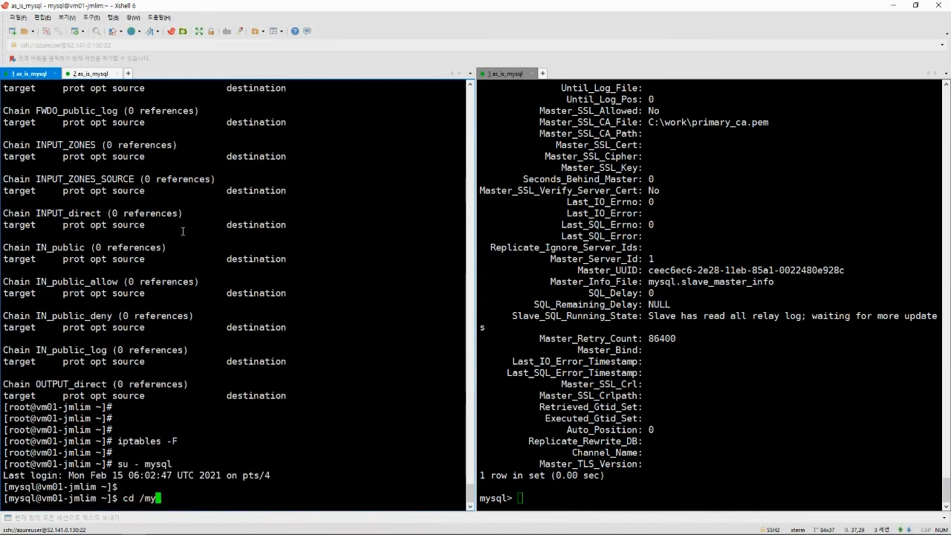
text(sql)
key(Return)
text(bin/mysql -)
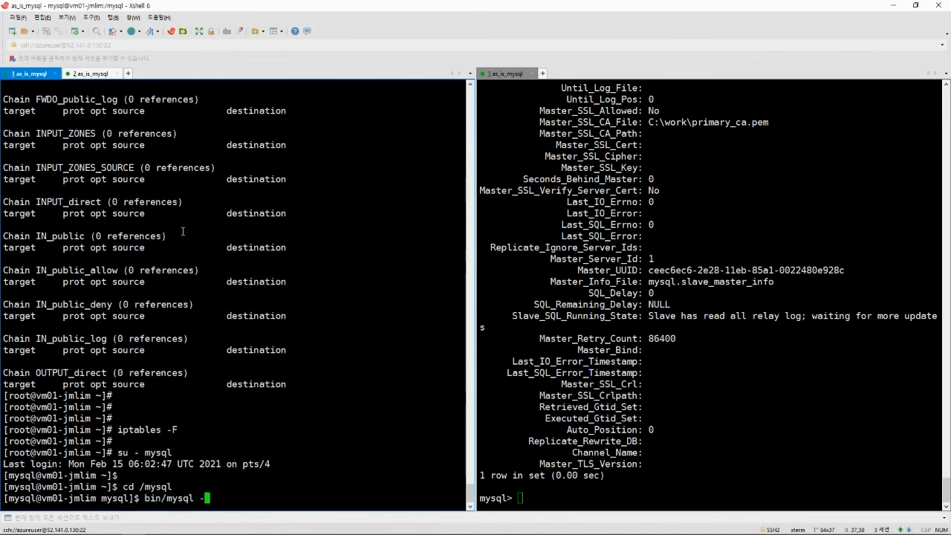
text(uroot -p)
key(Return)
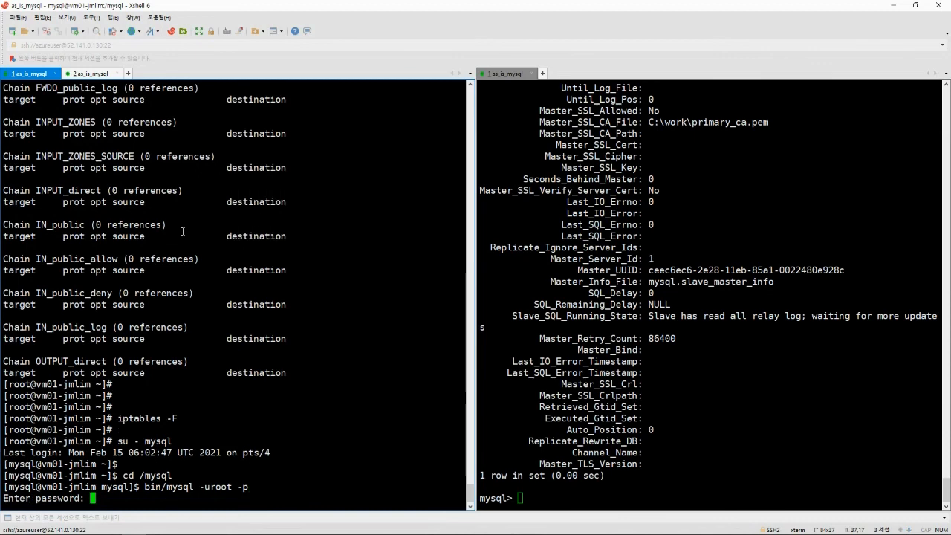
key(Return)
key(Return)
key(Return)
Use employees and run select * from t1; returning 38 rows.
text(use empl)
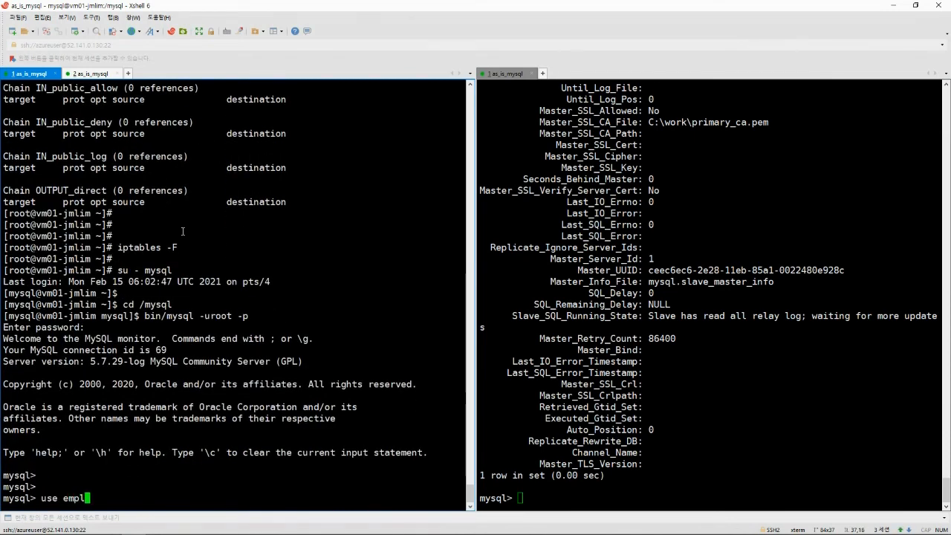
text(oyees)
key(Return)
key(Return)
text(select )
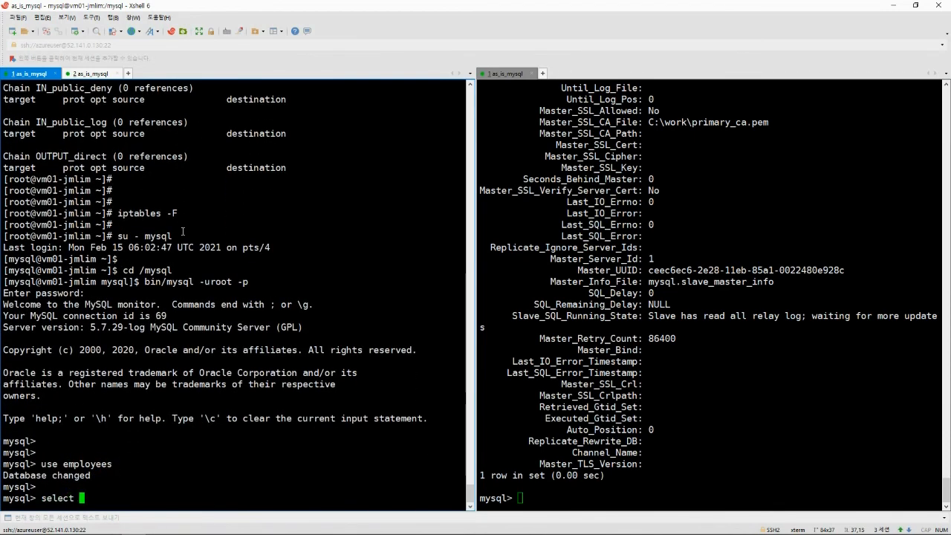
text(* from t1;)
key(Return)
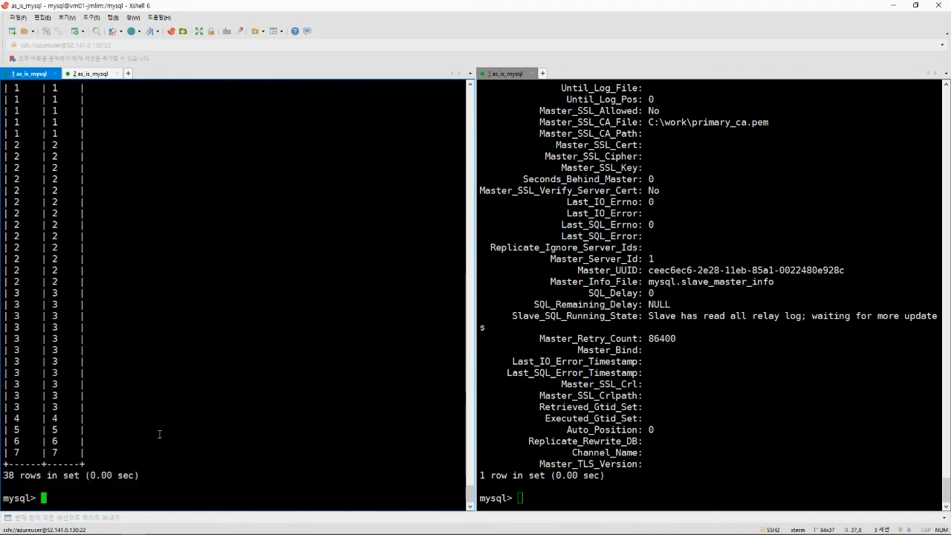
Query employees.employees on the replica, returning 300024 rows, then abort with Ctrl+C.
click(668, 316)
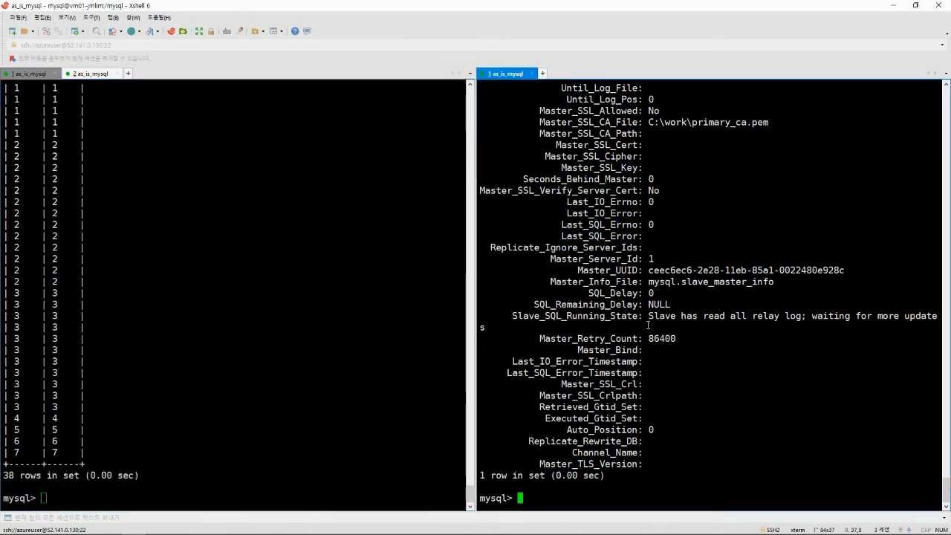
text(select * fro)
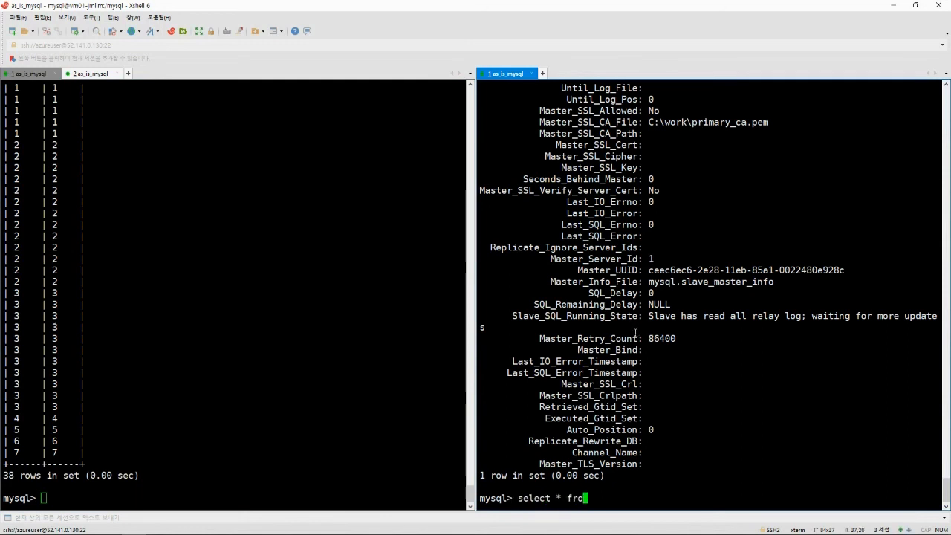
text(m employees.employees;)
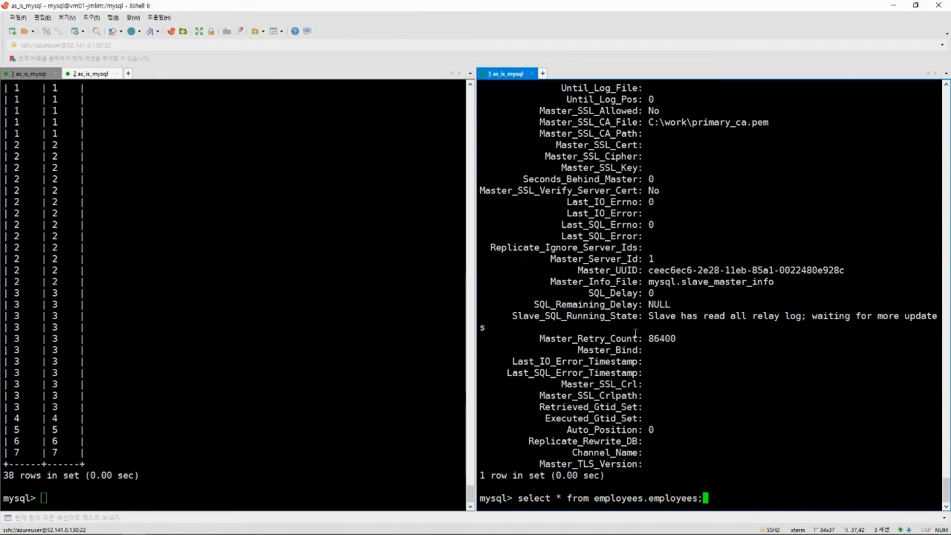
key(Return)
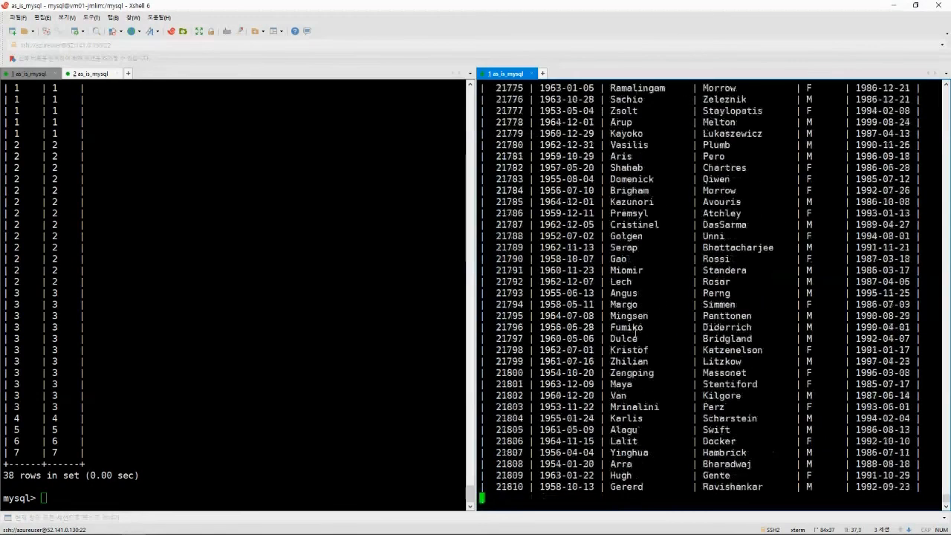
key(ctrl+c)
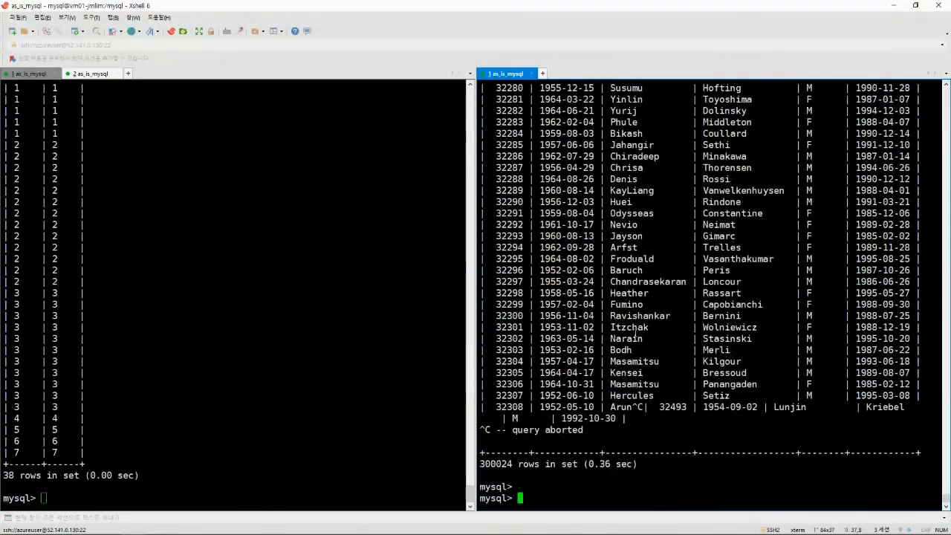
Run select * from employees.t1; on the replica, matching the source's 38 rows.
key(Up)
key(BackSpace)
key(BackSpace)
key(BackSpace)
key(BackSpace)
key(BackSpace)
key(BackSpace)
key(BackSpace)
key(BackSpace)
key(BackSpace)
key(BackSpace)
text(t1)
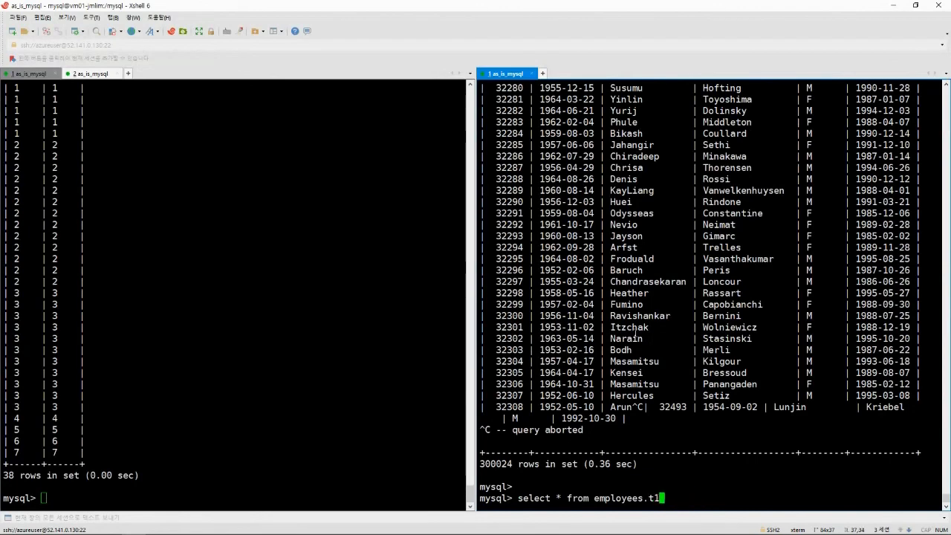
text(;)
key(Return)
key(Return)
key(Return)
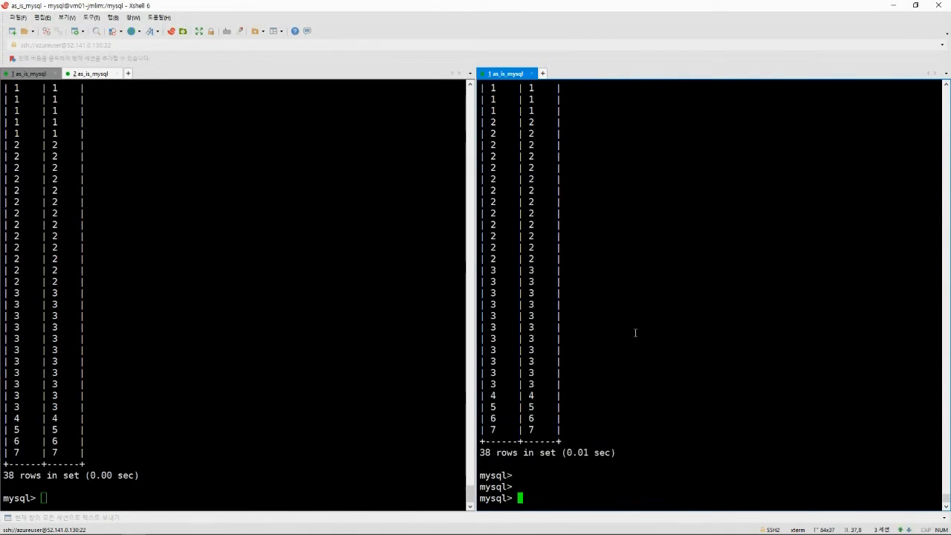
click(321, 334)
scroll(335, 327, up, 10)
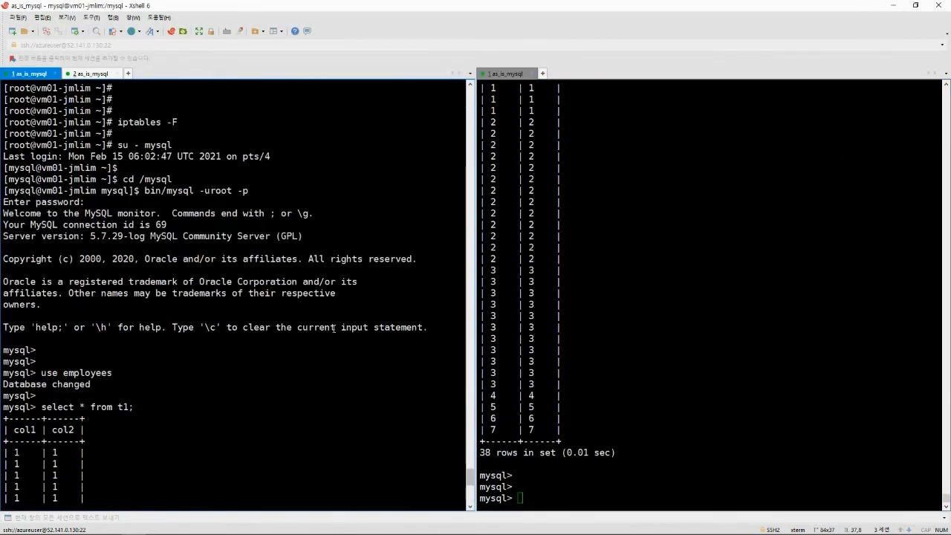
key(Return)
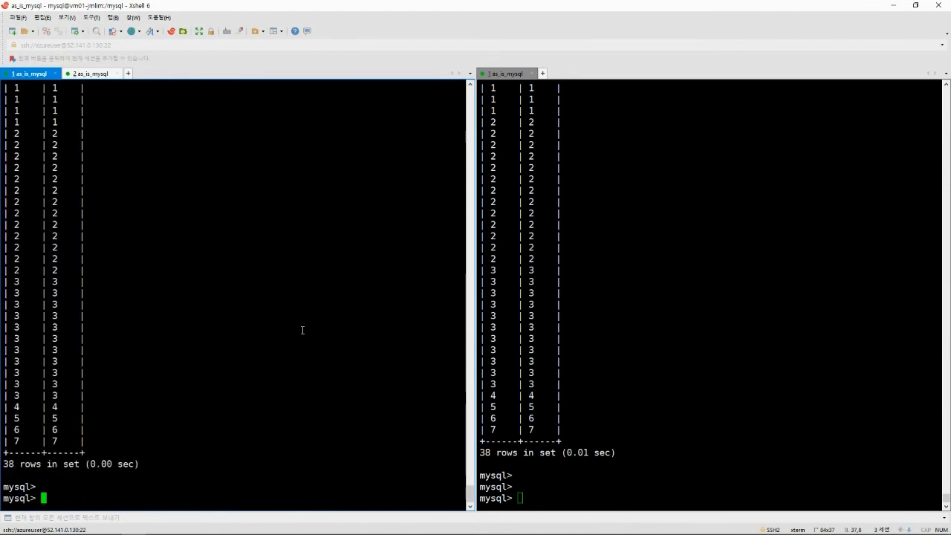
Insert row (8,8) into employees.t1 on the source, then rerun select * from employees.t1 on the replica.
text(insert into employees)
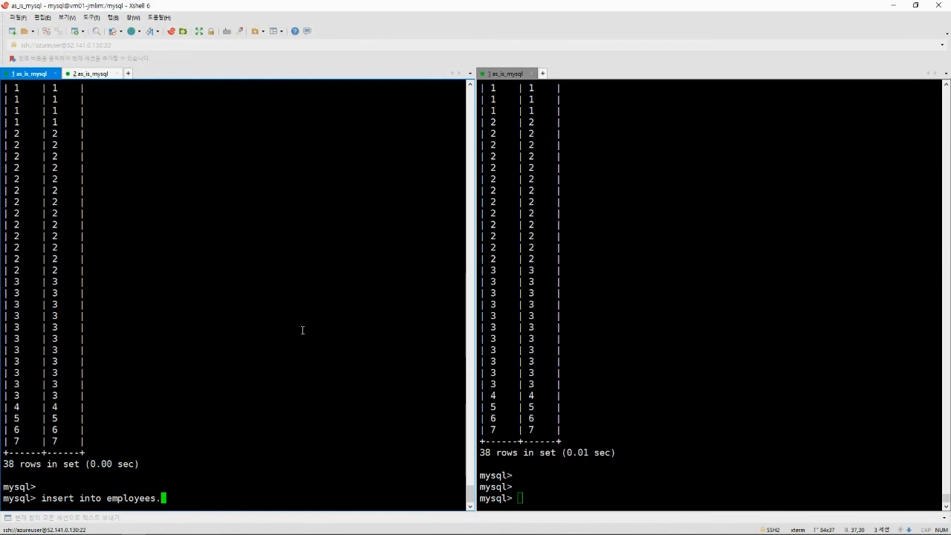
text(.t1 values(8,8);)
key(Return)
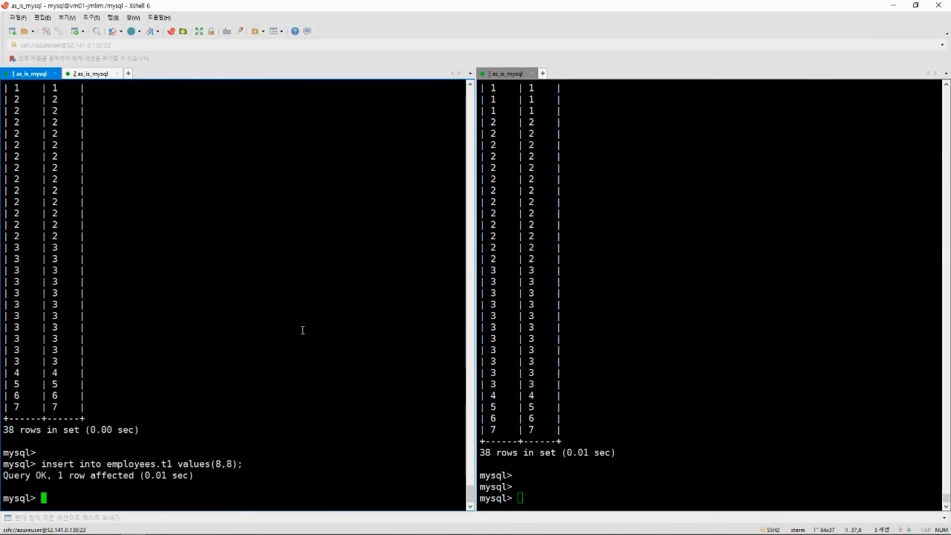
click(645, 373)
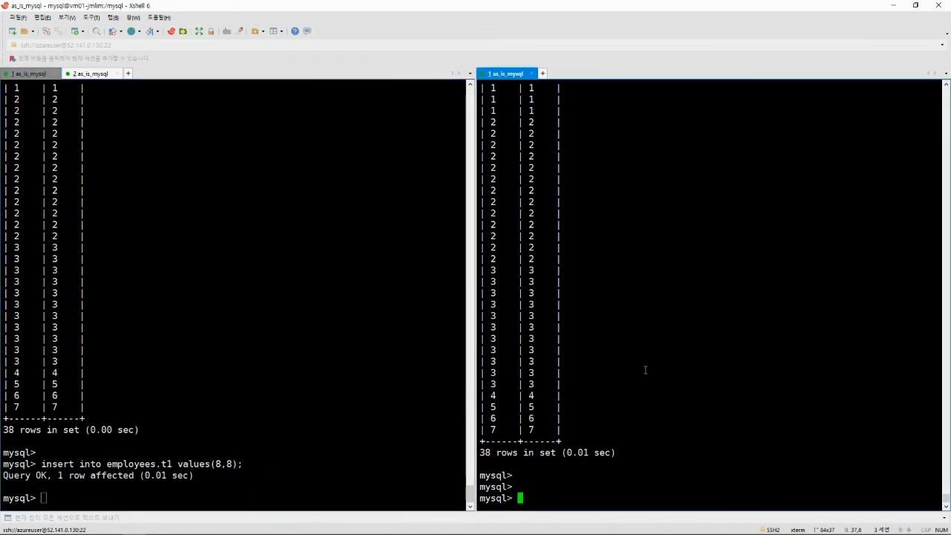
key(Up)
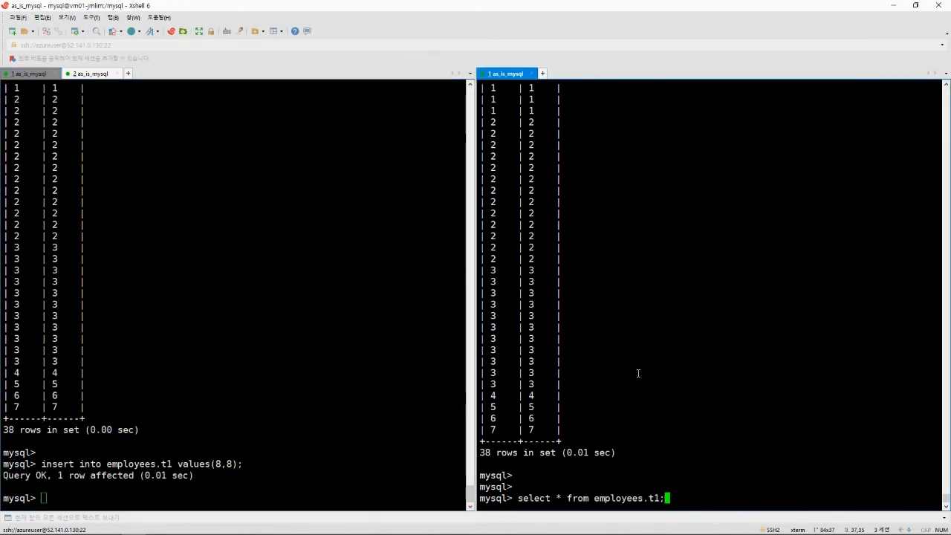
key(Return)
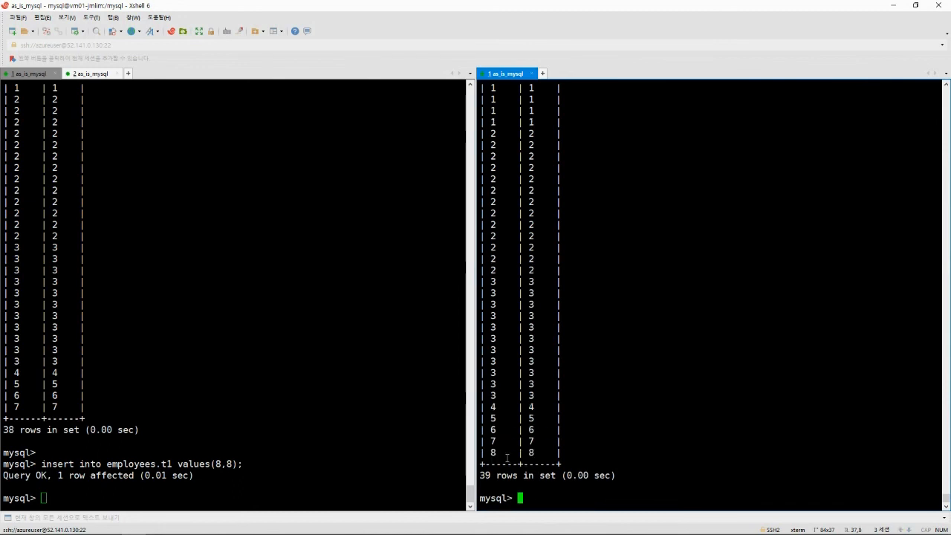
Highlight the replicated row 8 in the replica's 39-row result, then compare the source and replica sessions.
drag(543, 453, 469, 452)
drag(604, 455, 469, 449)
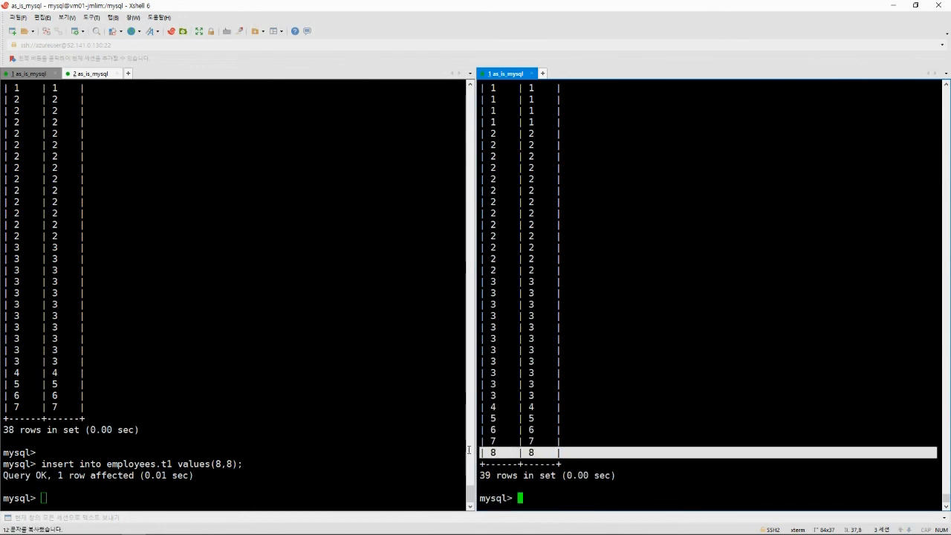
click(558, 454)
click(304, 350)
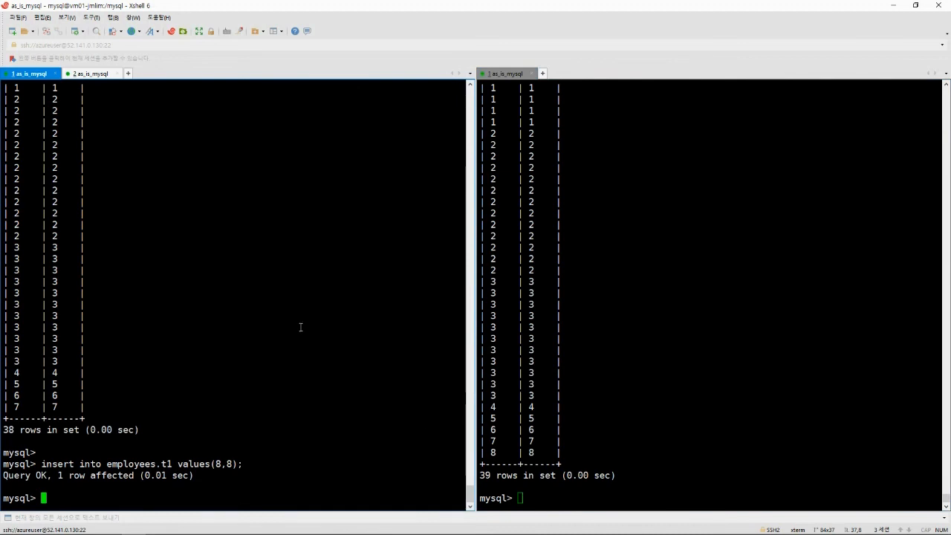
click(677, 317)
click(373, 316)
Present the deck from slide 28 through firewall and backup slides to Target 복원(1/2).
key(alt+Tab)
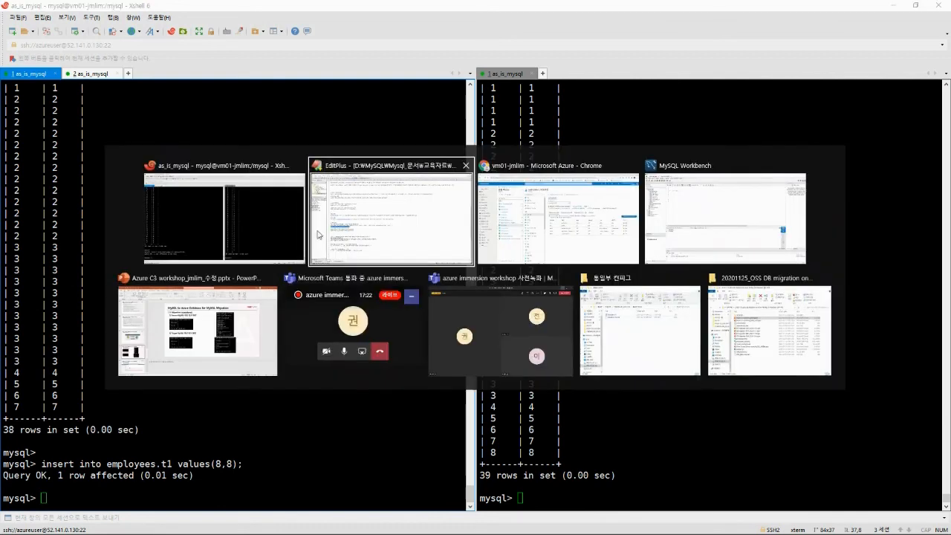
key(alt)
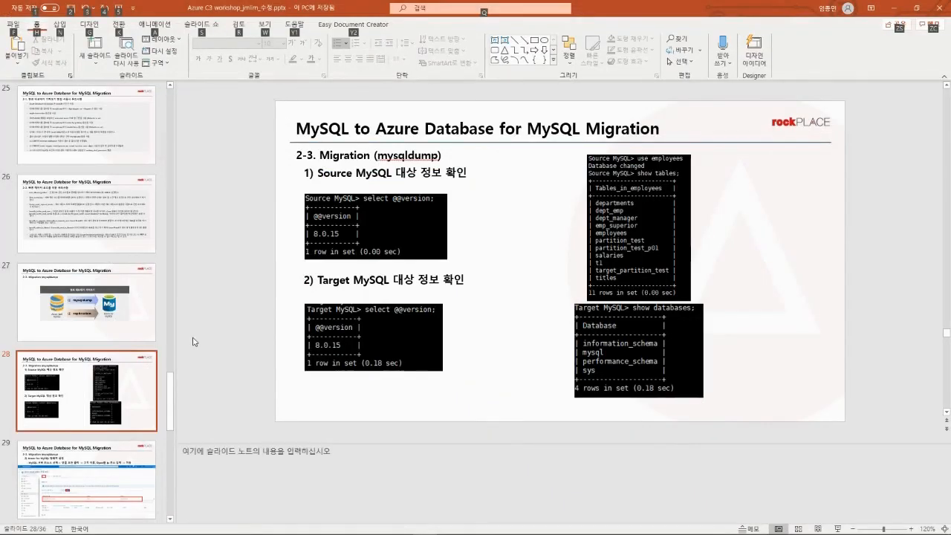
key(shift+F5)
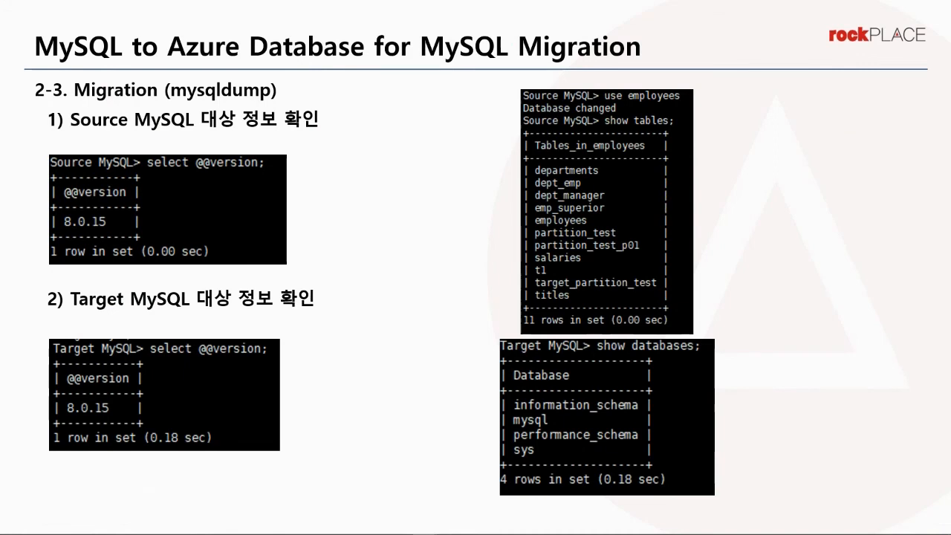
key(Right)
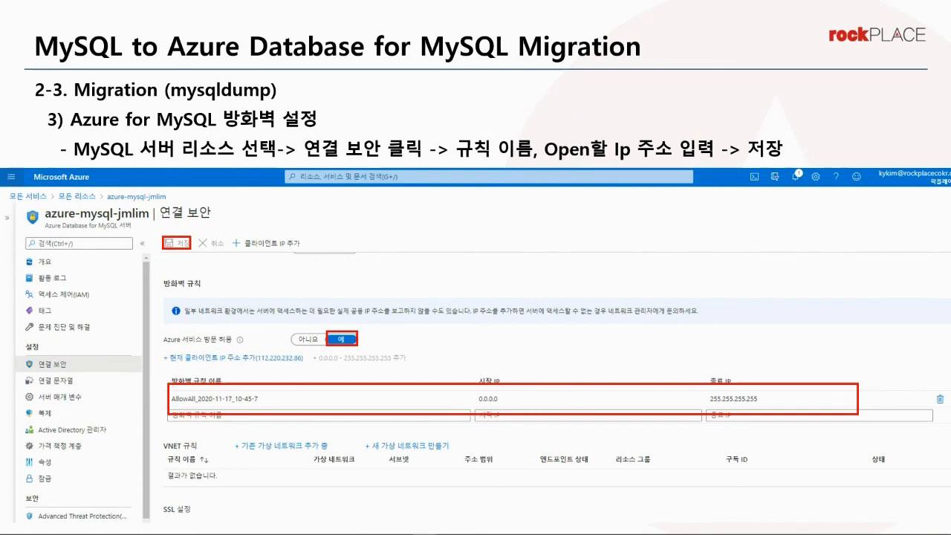
key(Right)
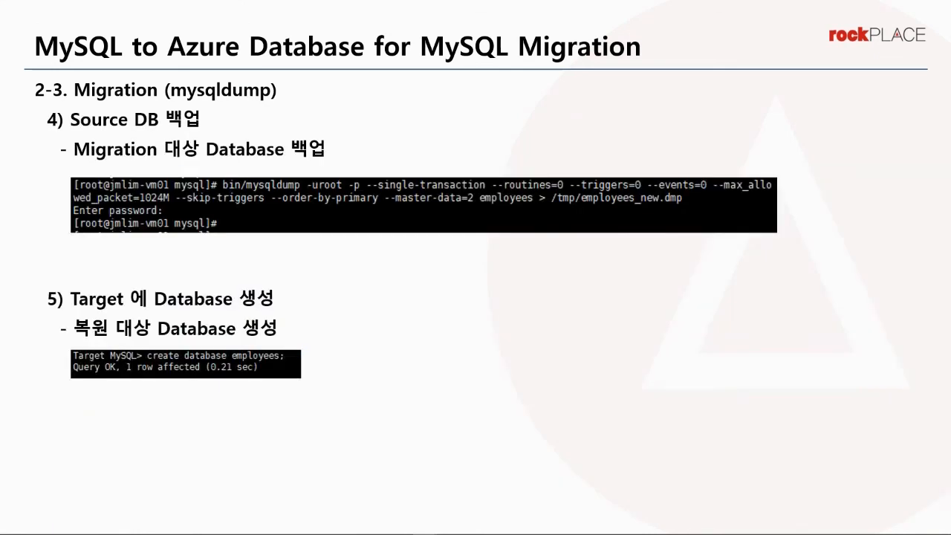
key(Right)
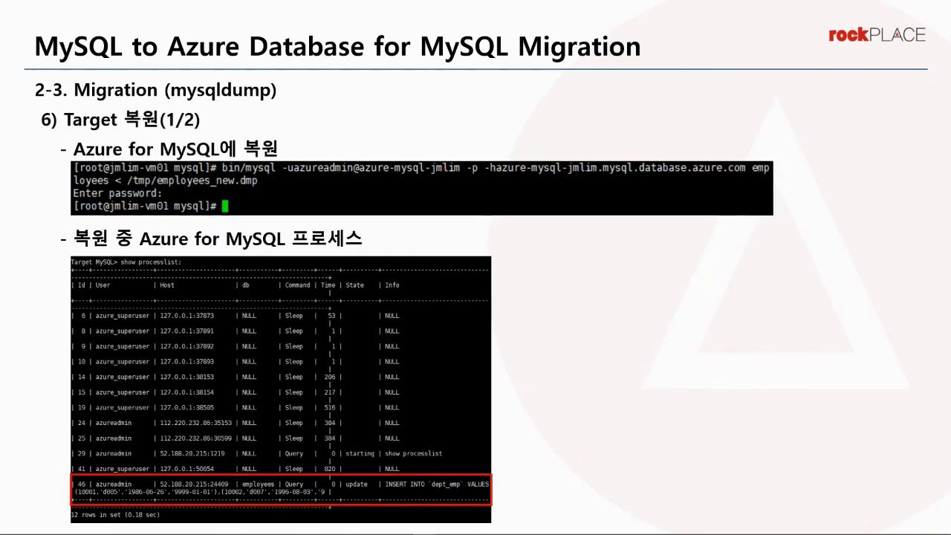